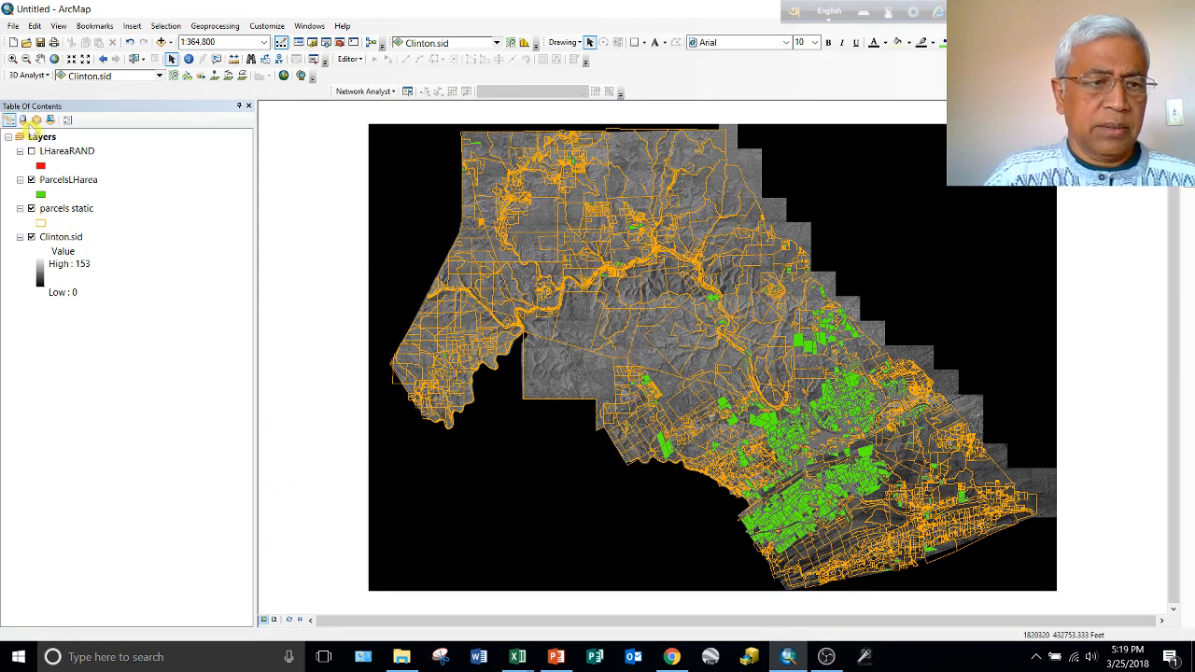
Hide the ParcelsLHarea and parcels static layers to view the Clinton.sid imagery alone, and turn both layers back on.
{"action": "left_click", "coordinate": [31, 179]}
{"action": "left_click", "coordinate": [31, 208]}
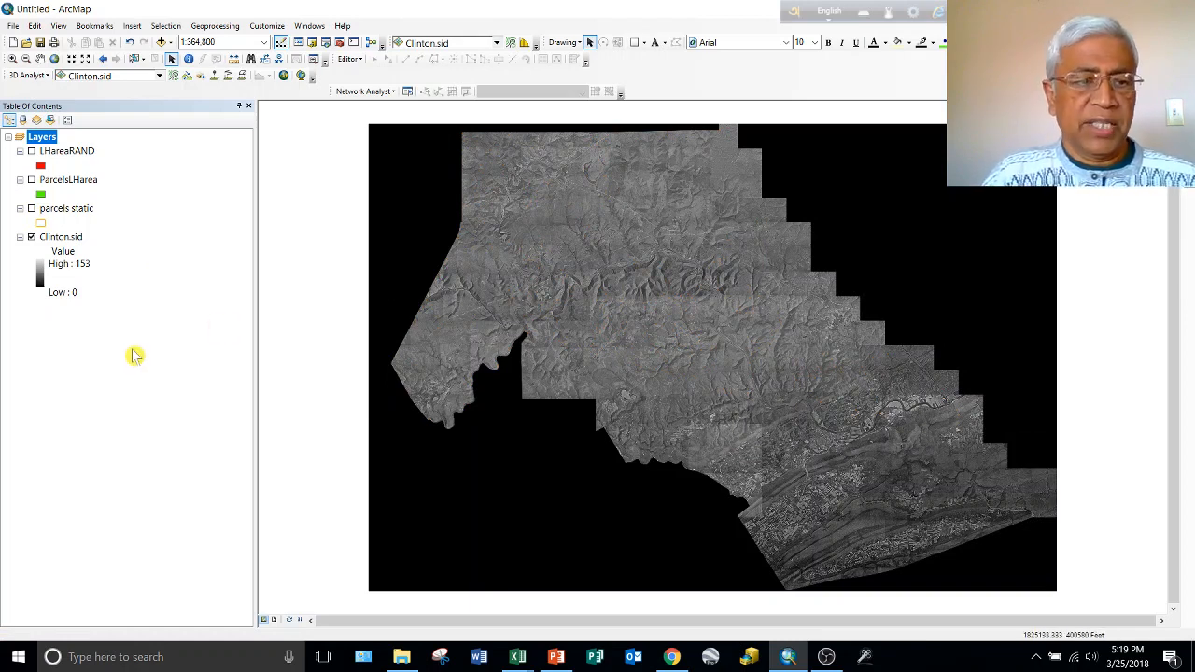
{"action": "left_click", "coordinate": [31, 208]}
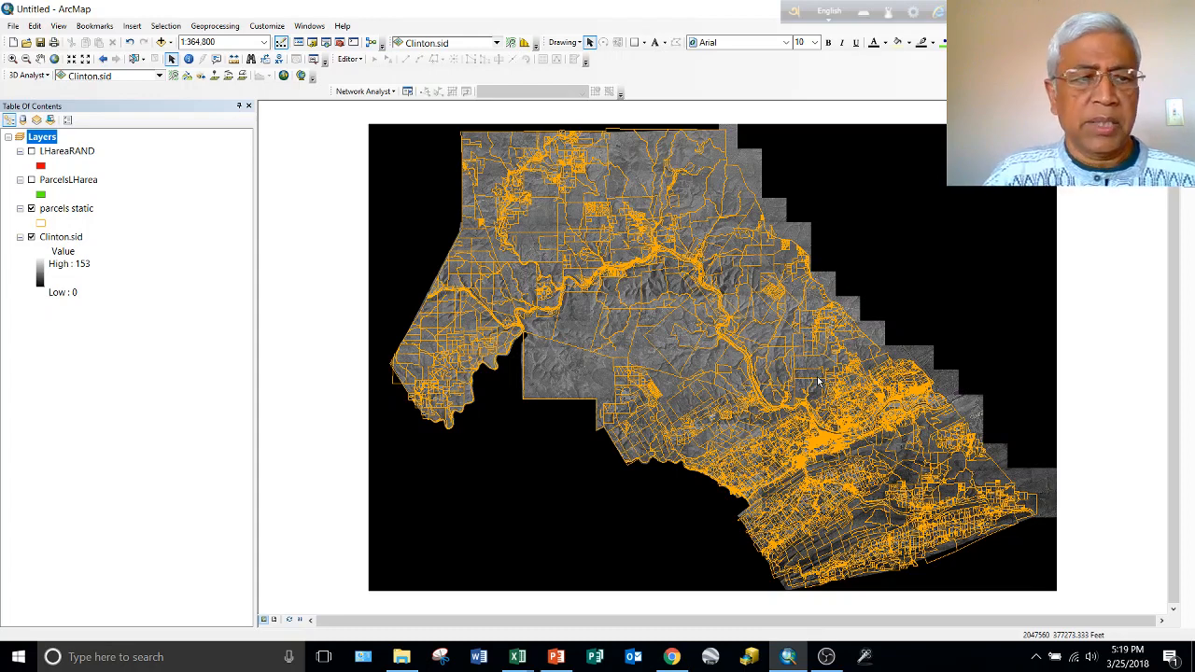
{"action": "left_click", "coordinate": [31, 179]}
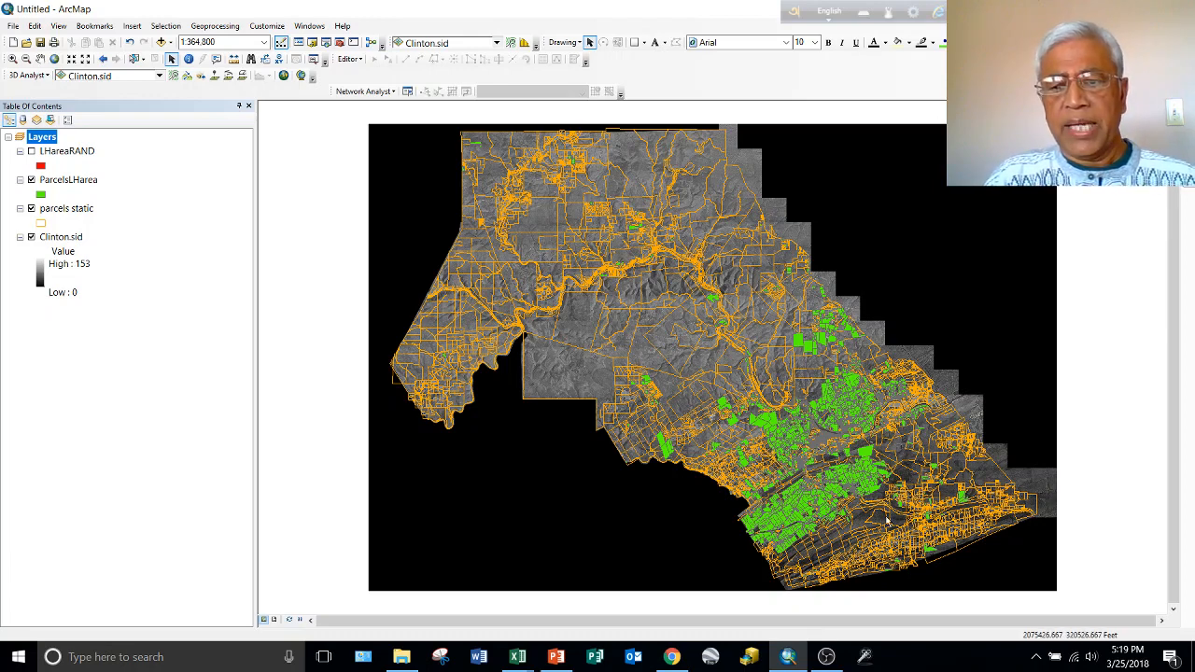
Turn on the LHareaRAND layer and turn off ParcelsLHarea, parcels static and Clinton.sid.
{"action": "left_click", "coordinate": [32, 151]}
{"action": "left_click", "coordinate": [31, 179]}
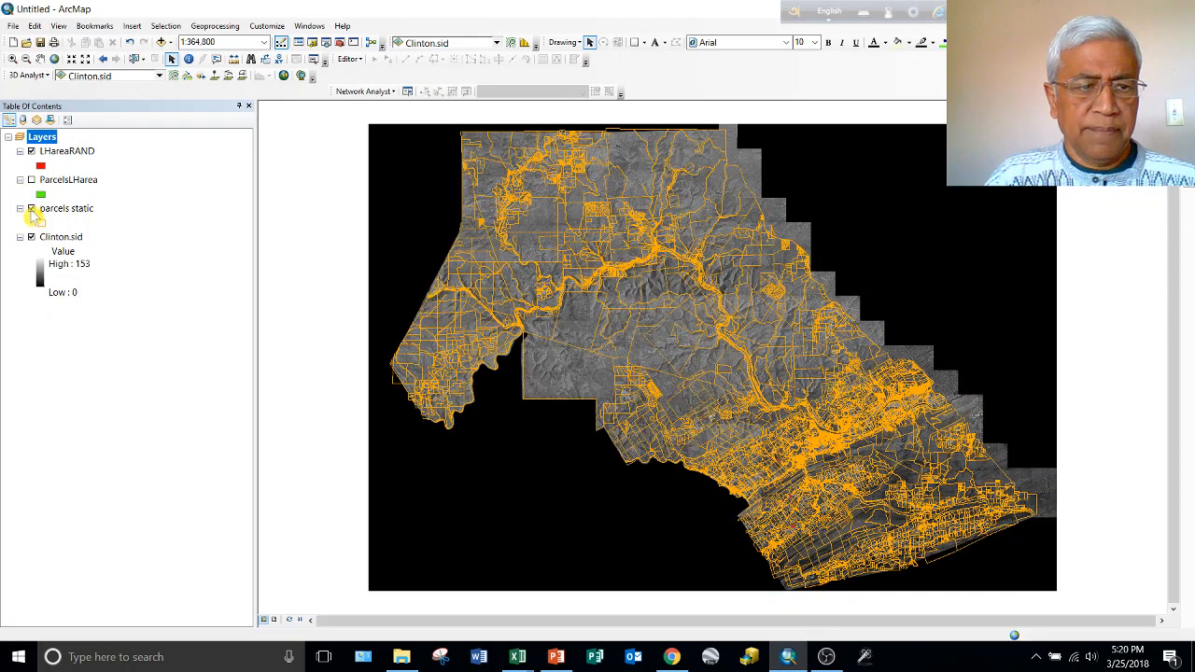
{"action": "left_click", "coordinate": [30, 208]}
{"action": "left_click", "coordinate": [31, 238]}
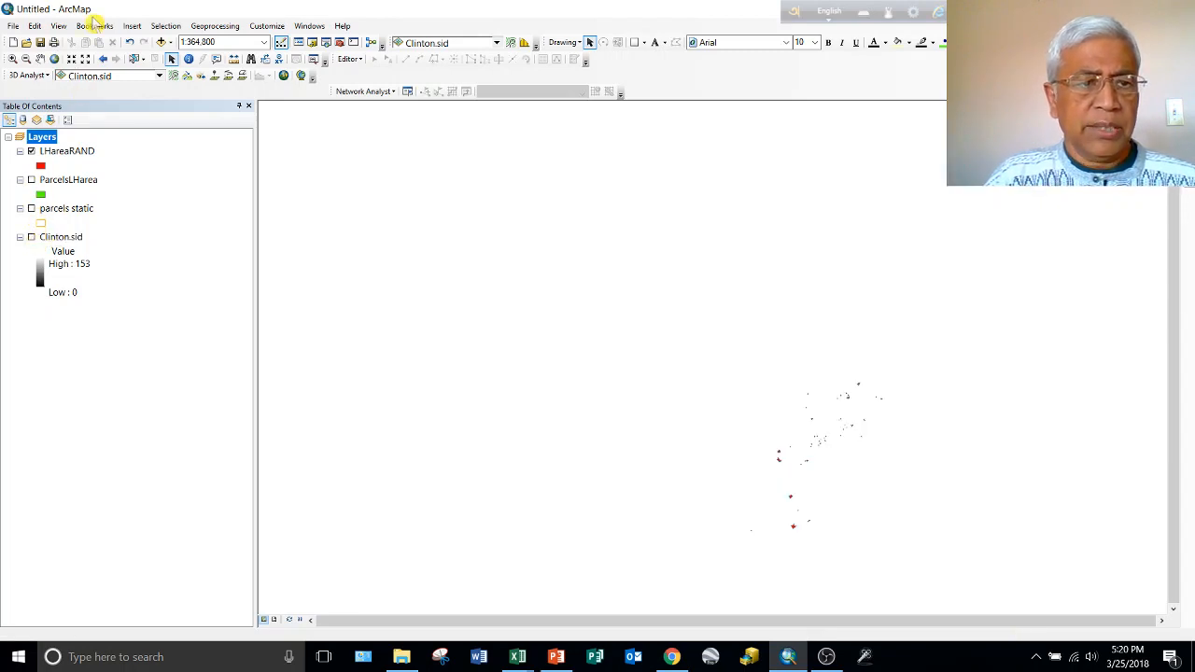
Zoom the map to the LH and nearby area bookmark and to LHU, and turn on the Clinton.sid and parcels static layers.
{"action": "left_click", "coordinate": [95, 26]}
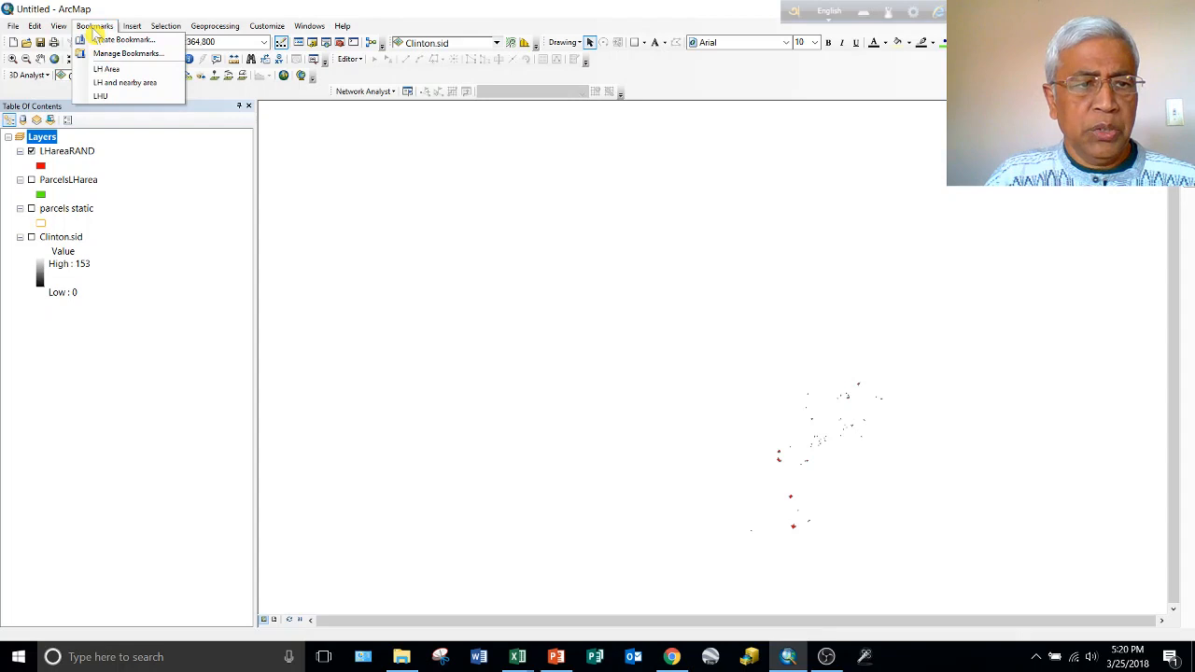
{"action": "left_click", "coordinate": [117, 83]}
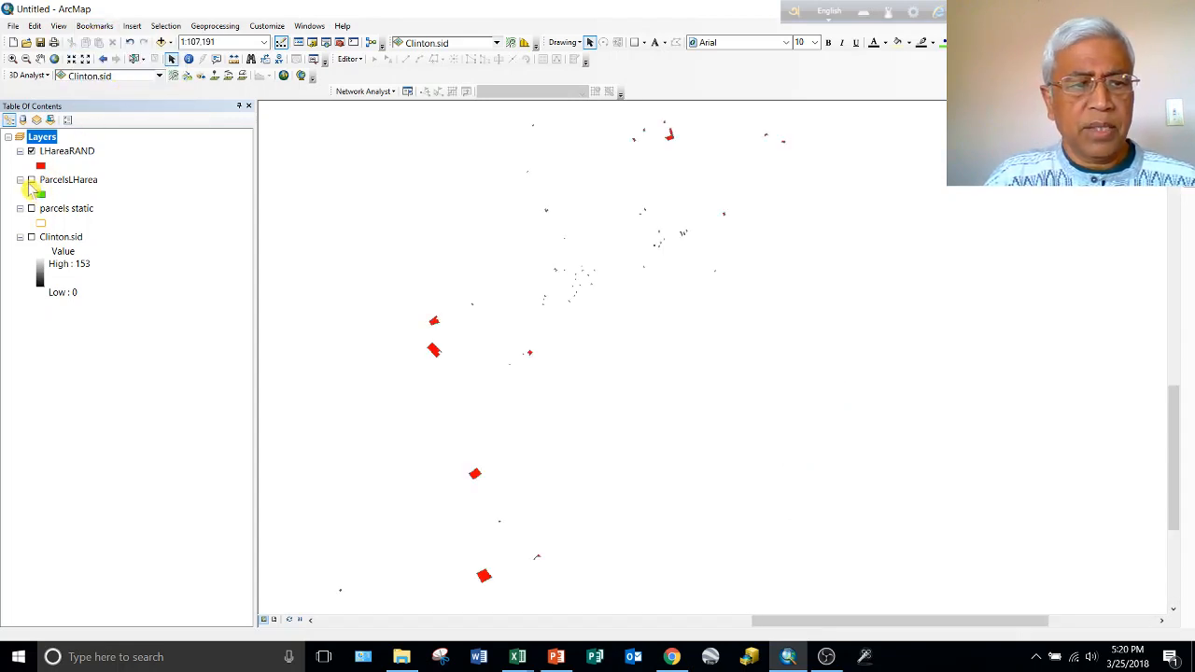
{"action": "left_click", "coordinate": [98, 27]}
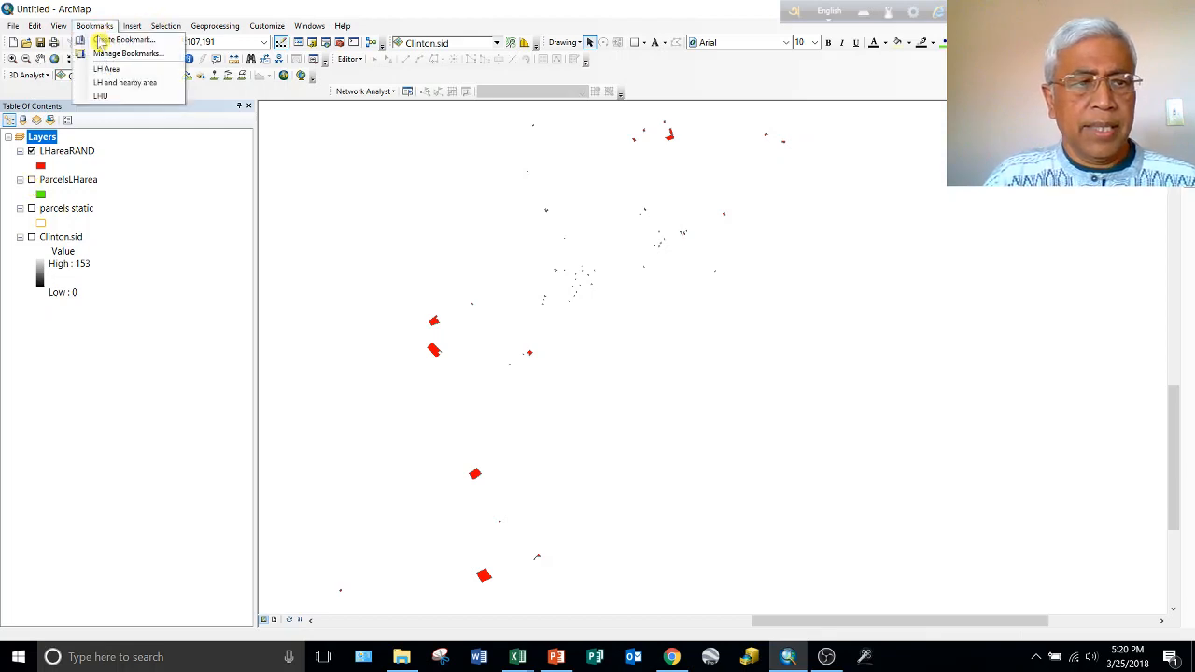
{"action": "left_click", "coordinate": [103, 97]}
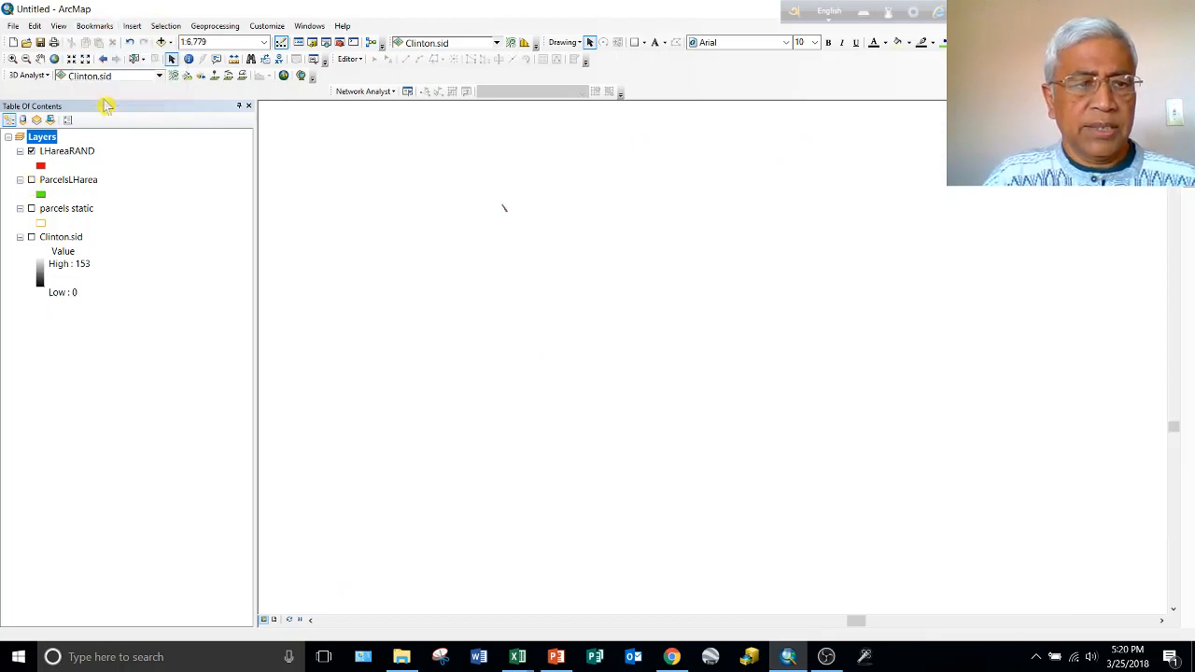
{"action": "left_click", "coordinate": [30, 238]}
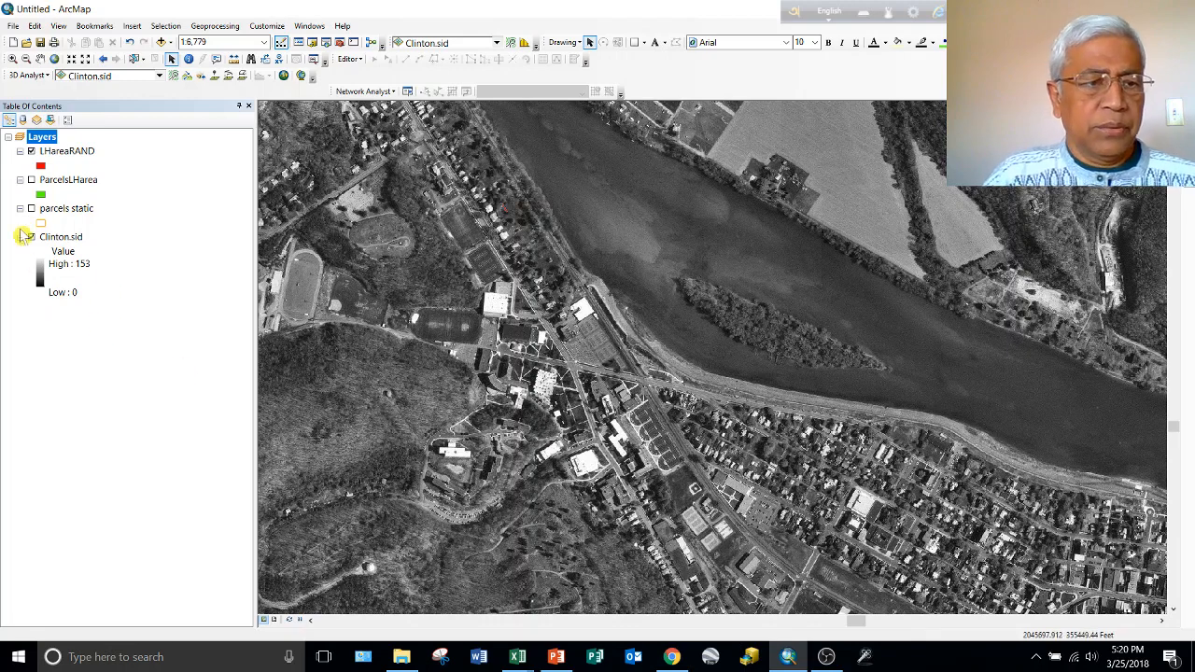
{"action": "left_click", "coordinate": [32, 209]}
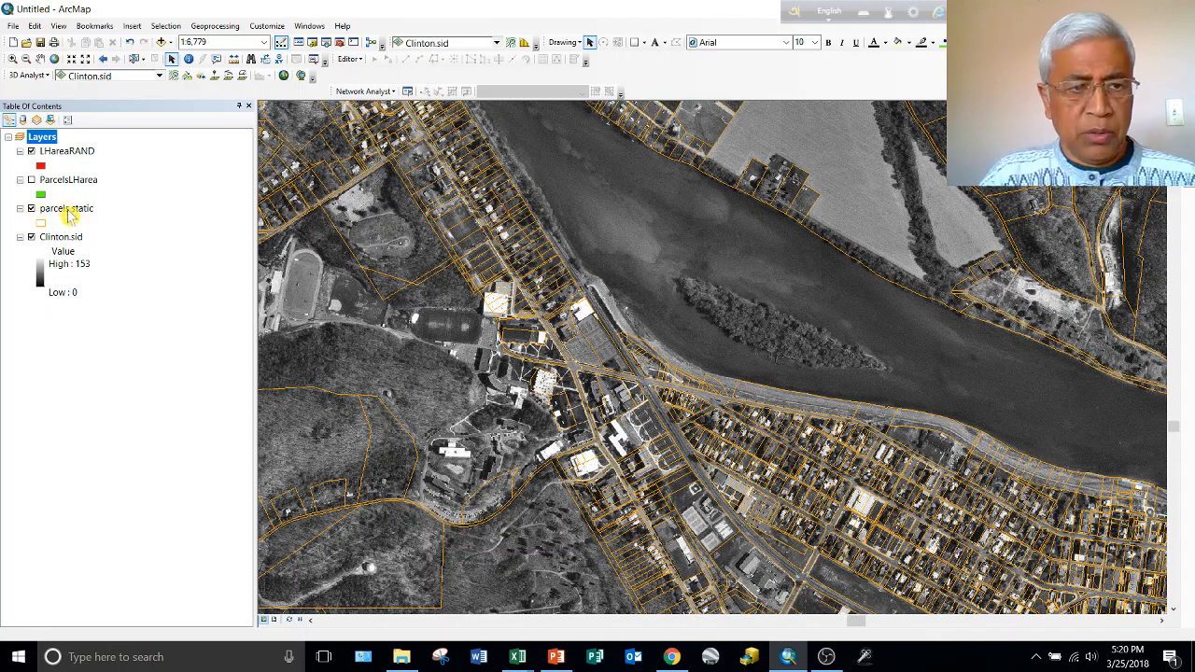
Open the parcels static attribute table and examine its ADDRESS__2, TOWN, STATE, ZIP and PROPERTY_T fields.
{"action": "right_click", "coordinate": [68, 211]}
{"action": "left_click", "coordinate": [109, 248]}
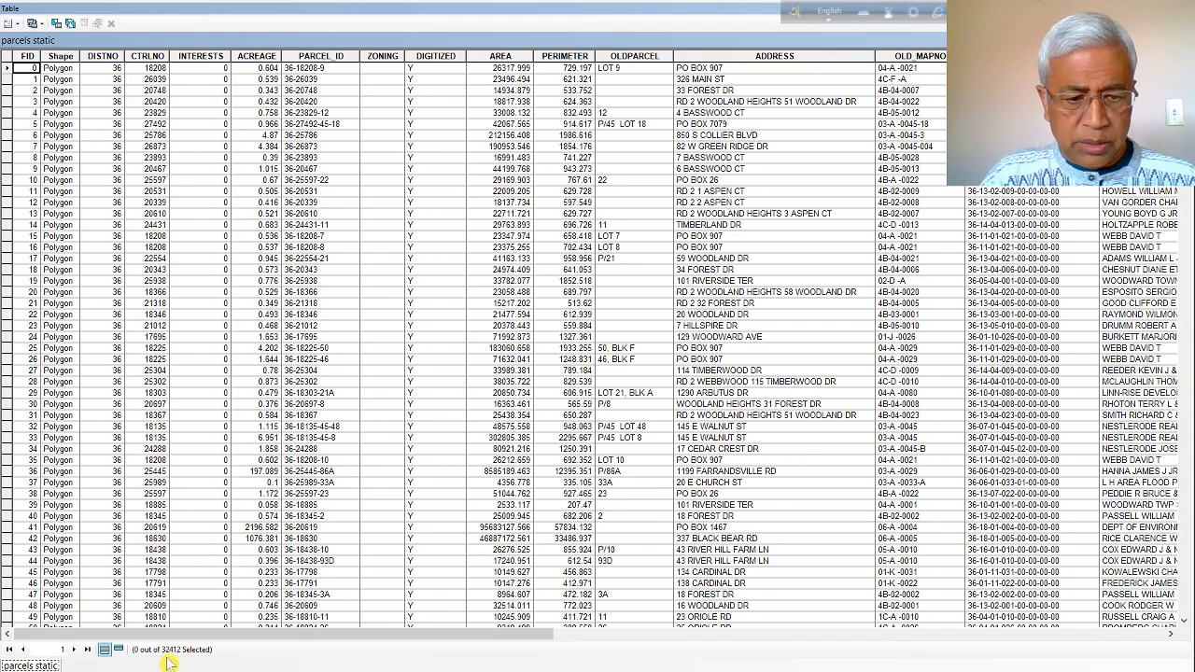
{"action": "left_click_drag", "start_coordinate": [438, 631], "coordinate": [1002, 588]}
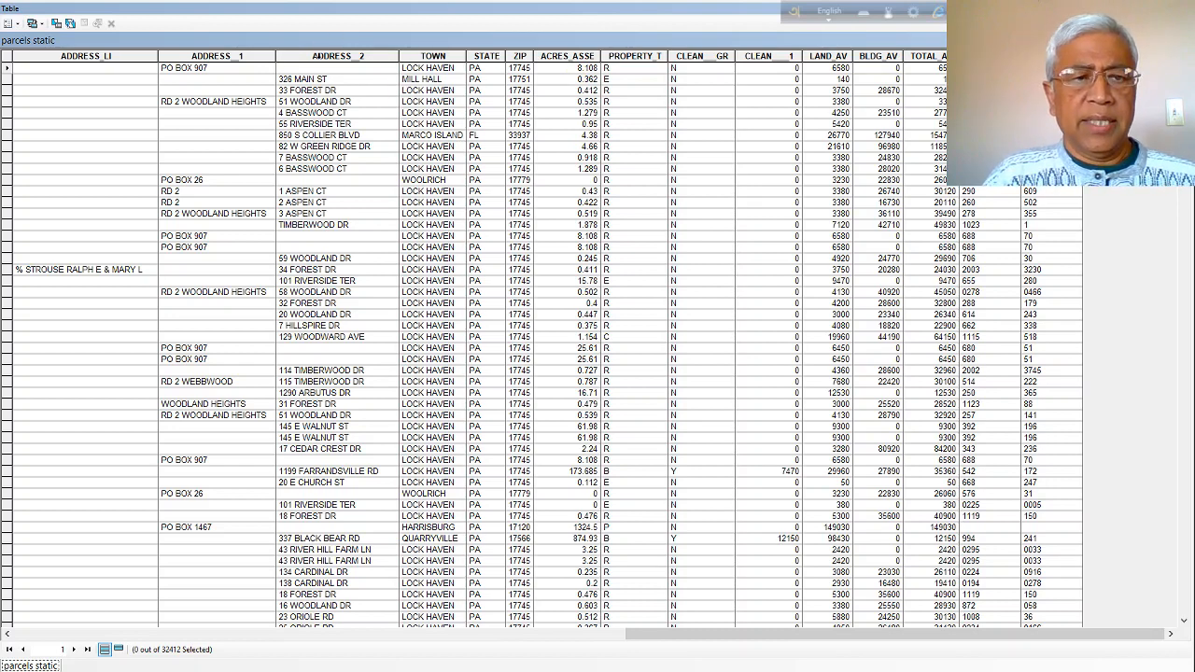
{"action": "left_click", "coordinate": [317, 56]}
{"action": "left_click", "coordinate": [434, 58]}
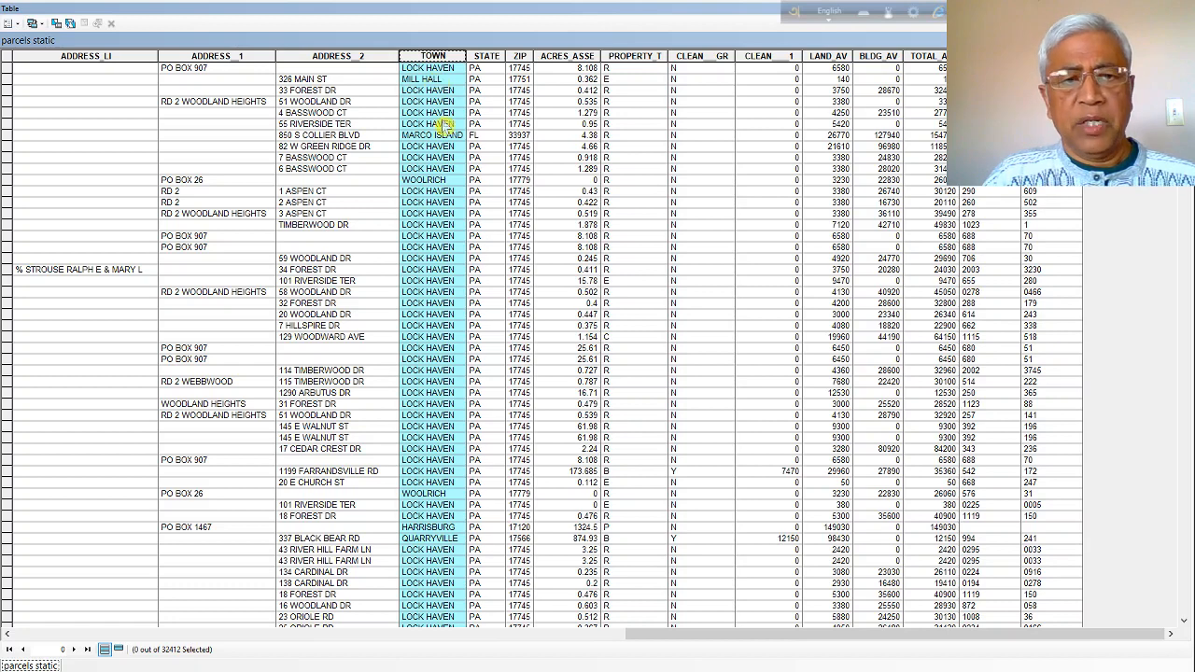
{"action": "left_click", "coordinate": [488, 56]}
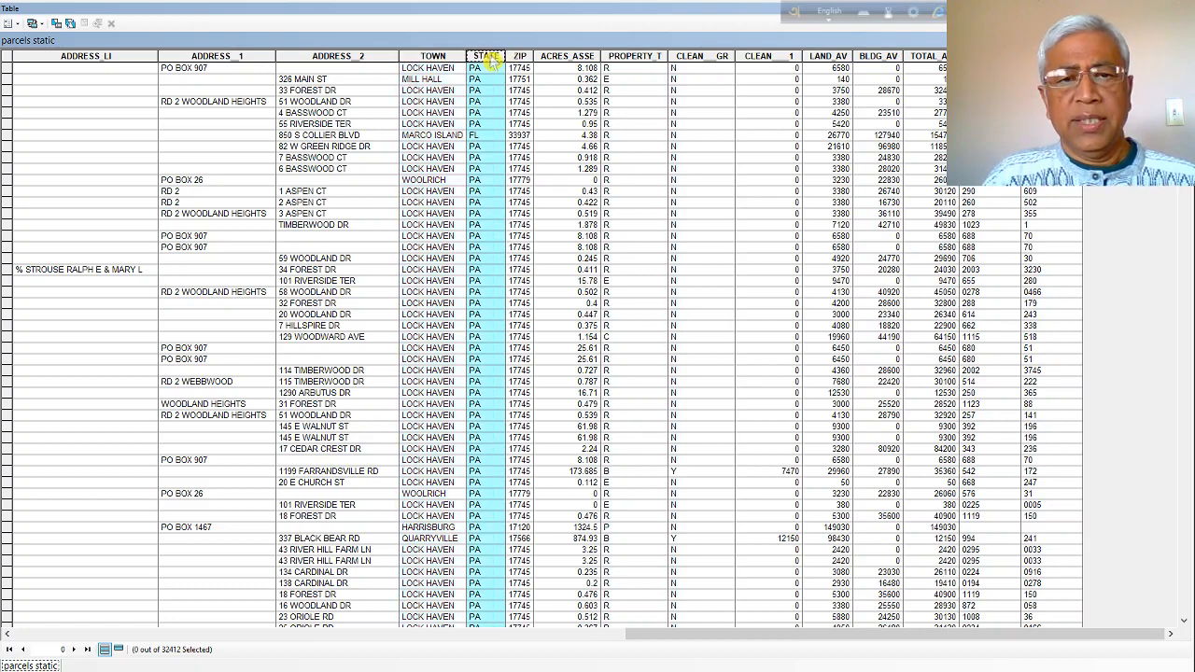
{"action": "left_click", "coordinate": [516, 56]}
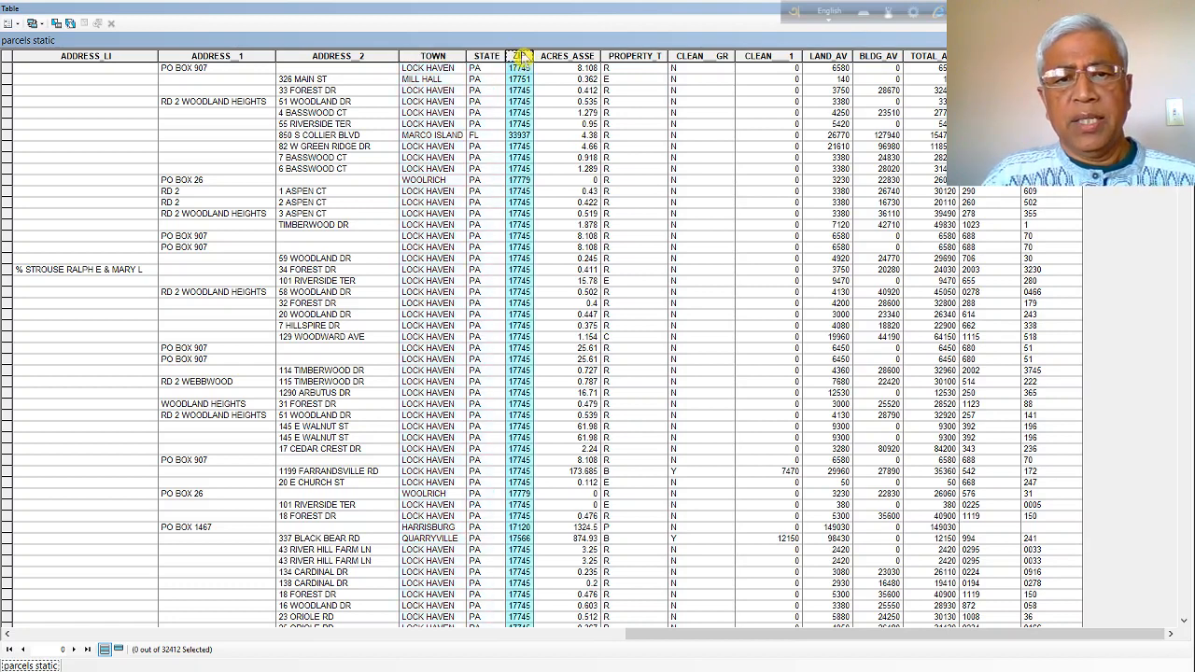
{"action": "left_click", "coordinate": [622, 56]}
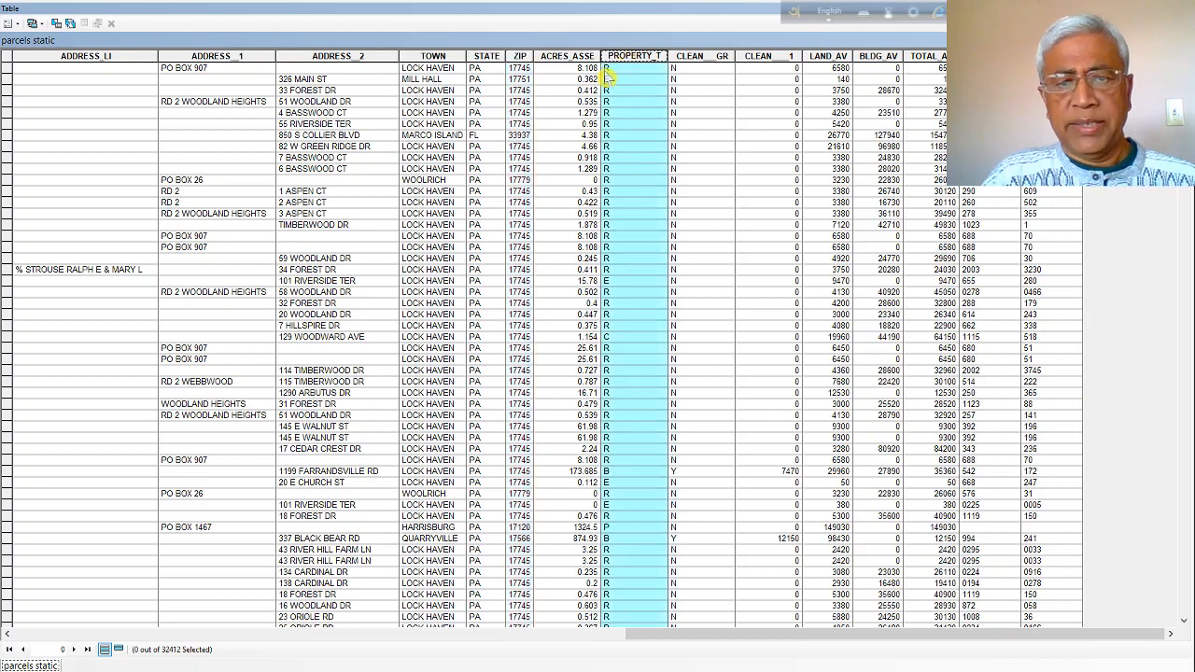
Sort the parcels static table by TOWN in ascending order and close the table.
{"action": "left_click", "coordinate": [433, 57]}
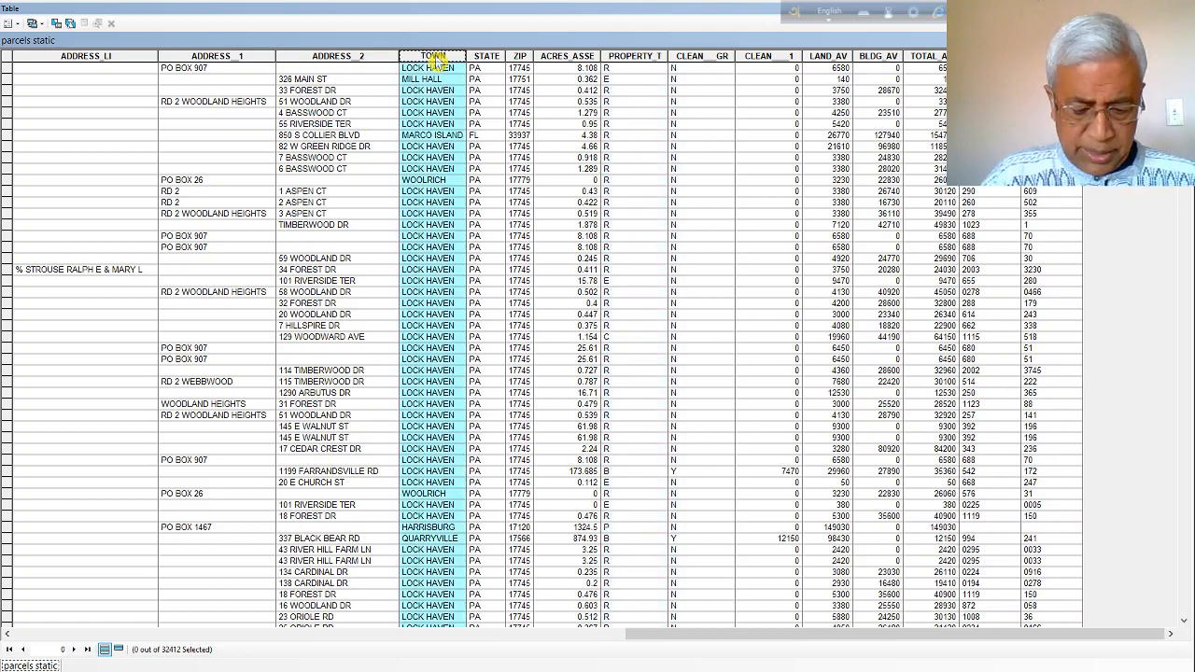
{"action": "double_click", "coordinate": [435, 57]}
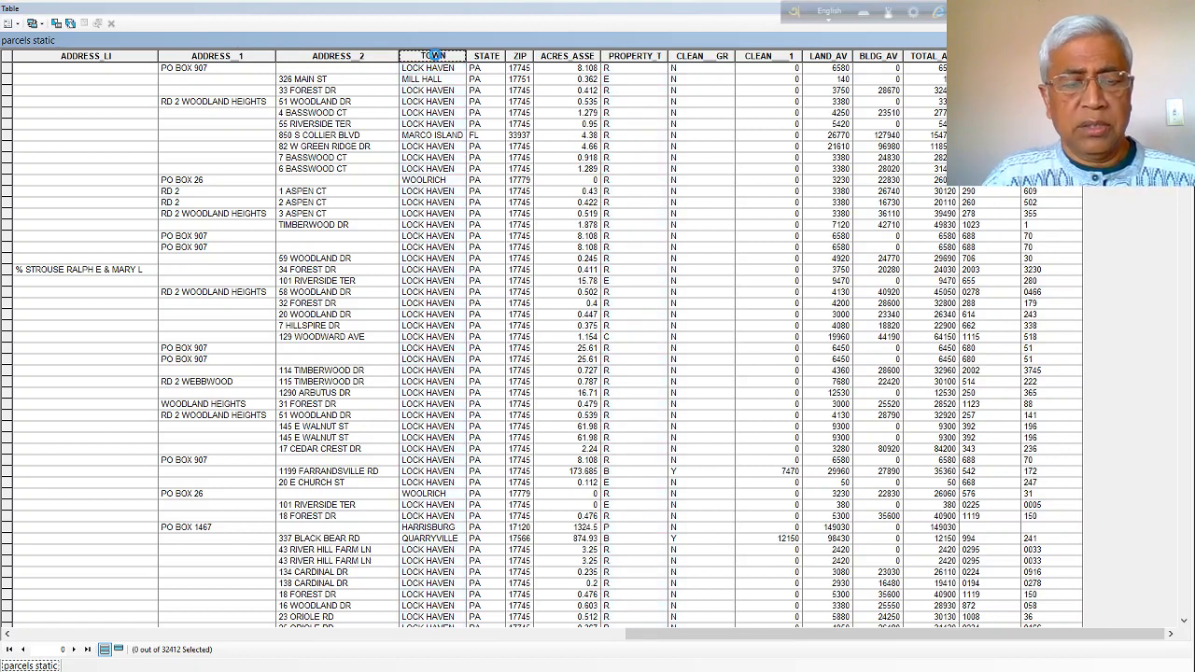
{"action": "right_click", "coordinate": [434, 57]}
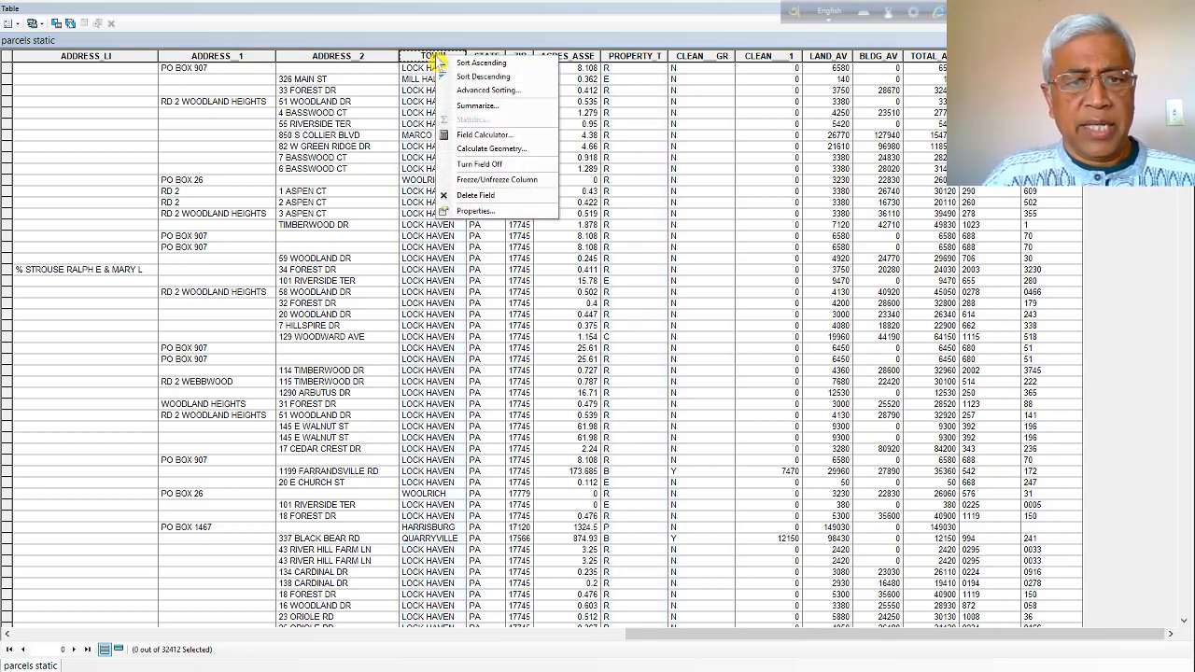
{"action": "left_click", "coordinate": [456, 63]}
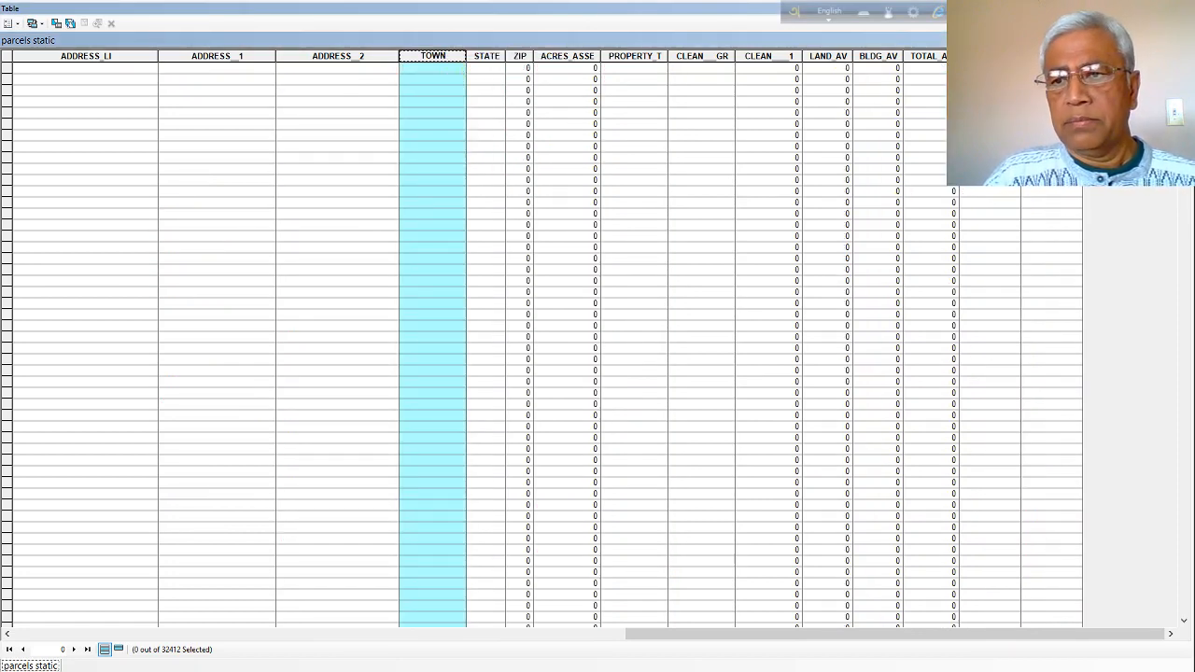
{"action": "mouse_move", "coordinate": [1184, 69]}
{"action": "left_mouse_down"}
{"action": "mouse_move", "coordinate": [1184, 93]}
{"action": "mouse_move", "coordinate": [1184, 69]}
{"action": "left_mouse_up"}
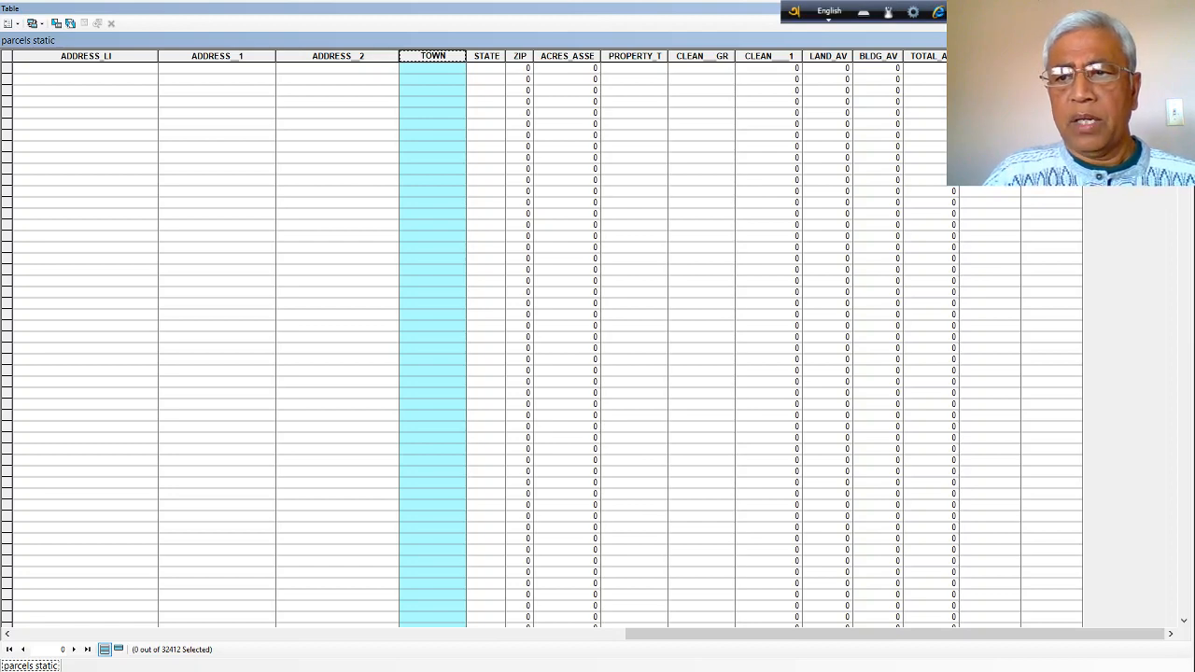
{"action": "left_click", "coordinate": [1184, 8]}
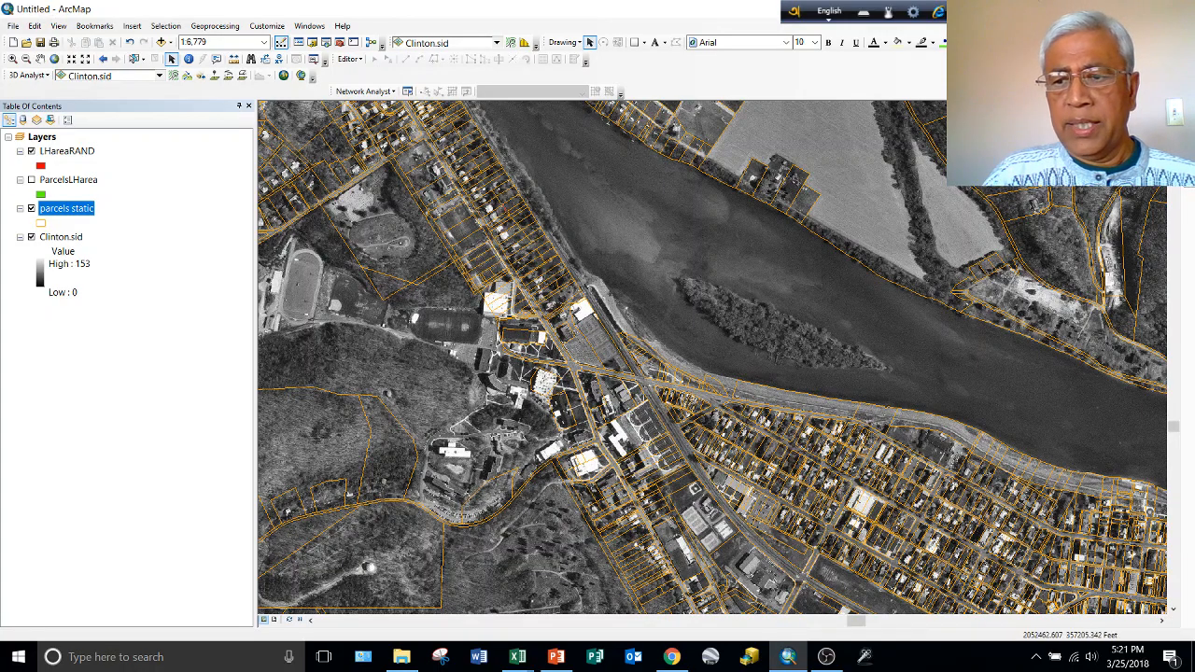
Switch to Excel and look through the ClinParcels workbook down to its last record.
{"action": "mouse_move", "coordinate": [1188, 185]}
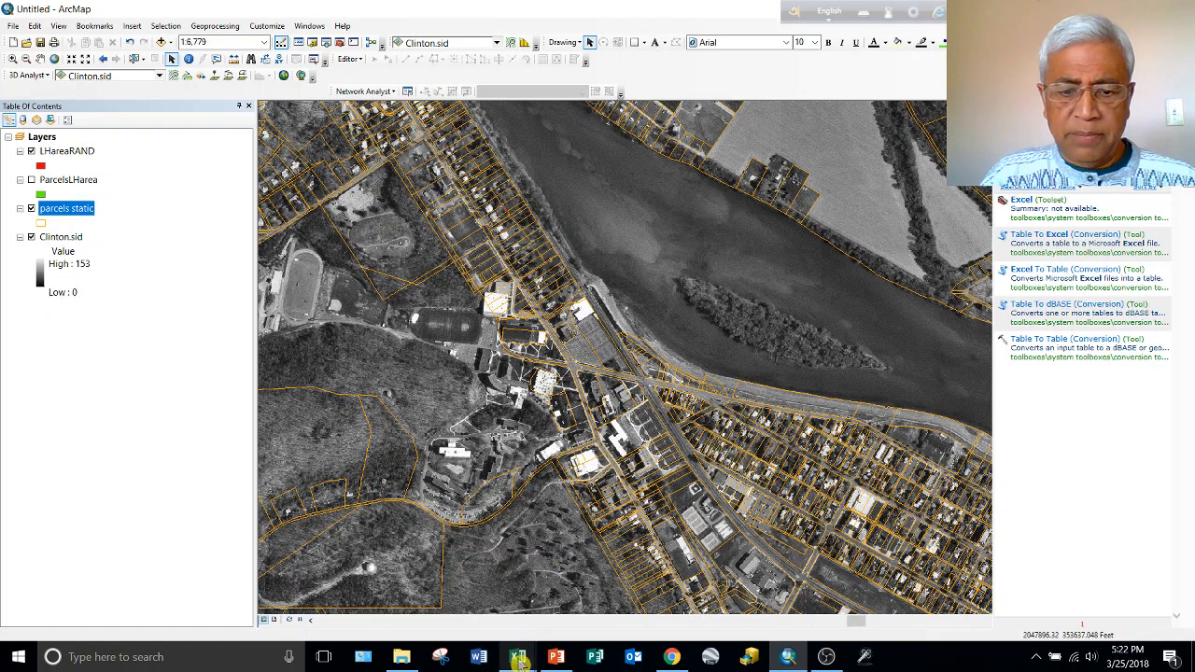
{"action": "mouse_move", "coordinate": [519, 661]}
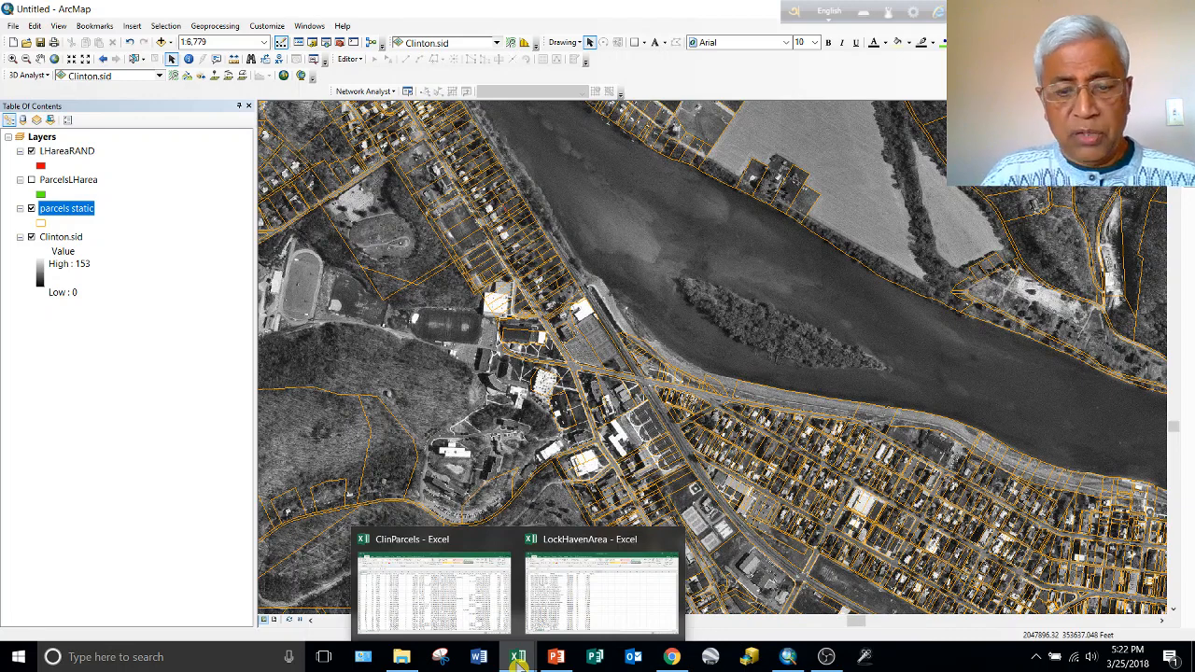
{"action": "left_click", "coordinate": [633, 551]}
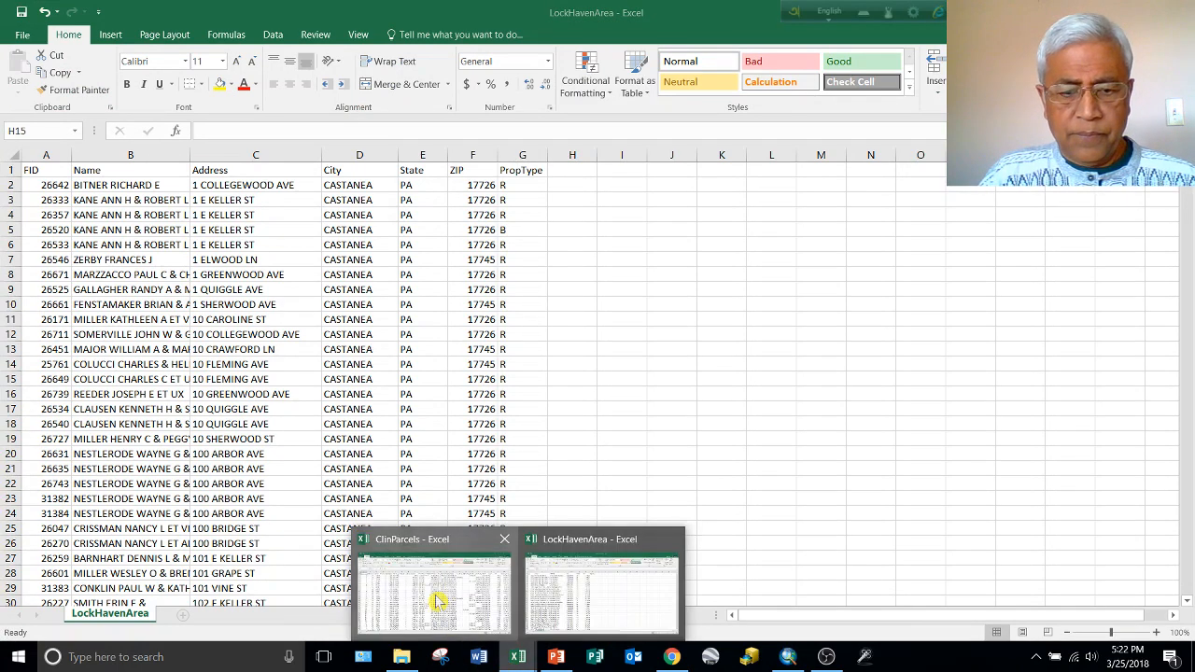
{"action": "left_click", "coordinate": [439, 602]}
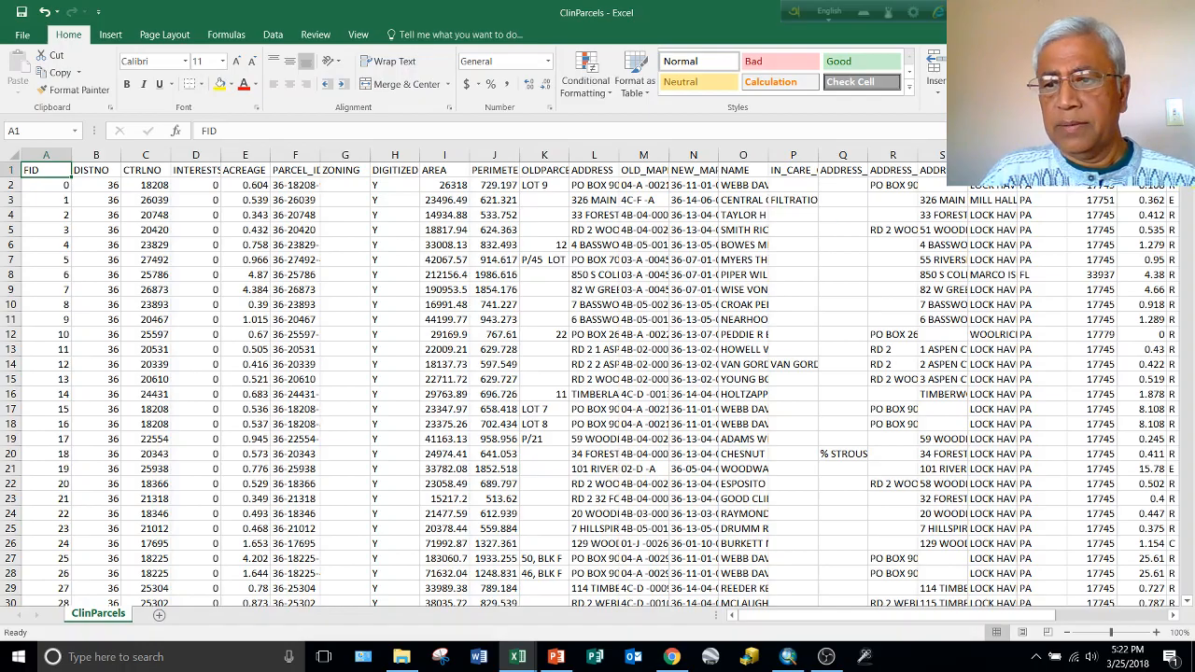
{"action": "left_click_drag", "start_coordinate": [1191, 229], "coordinate": [1187, 588]}
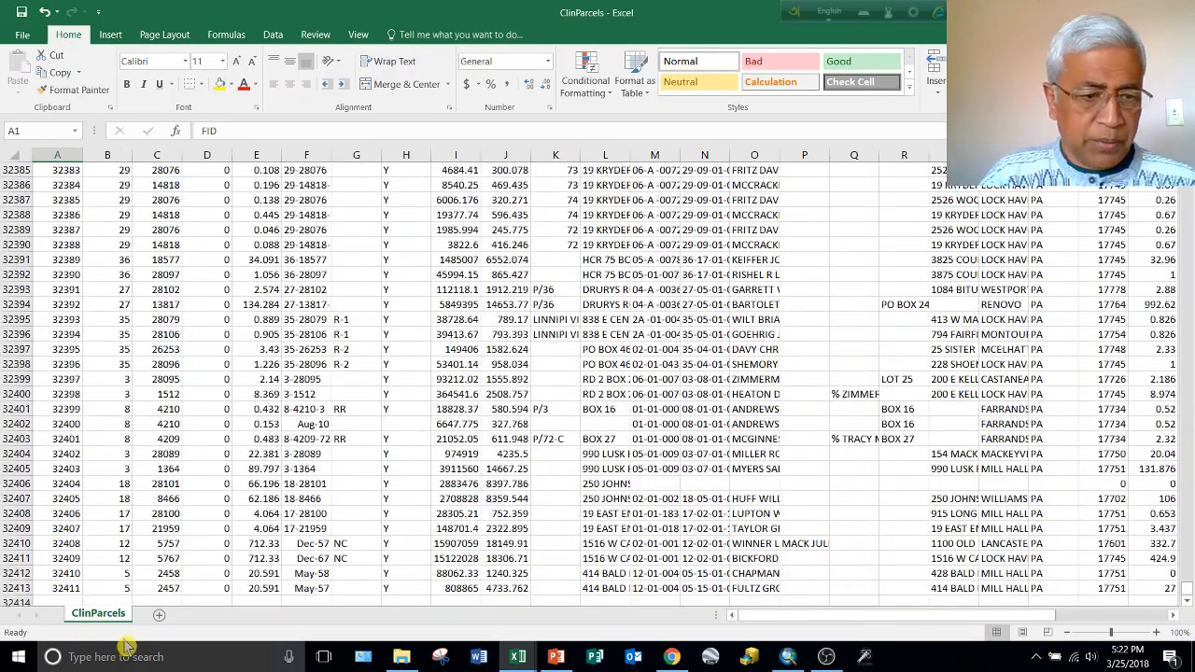
Bring up the LockHavenArea workbook and look through its records down to the last row and back to the first.
{"action": "left_click", "coordinate": [13, 588]}
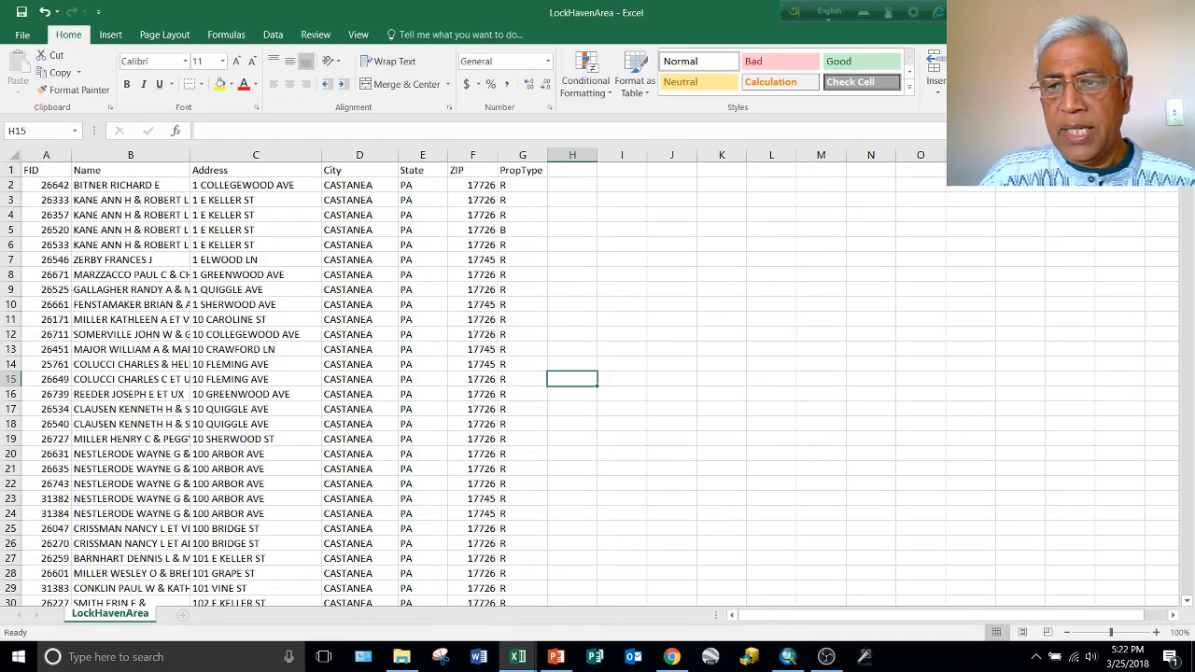
{"action": "left_click_drag", "start_coordinate": [1187, 168], "coordinate": [1192, 620]}
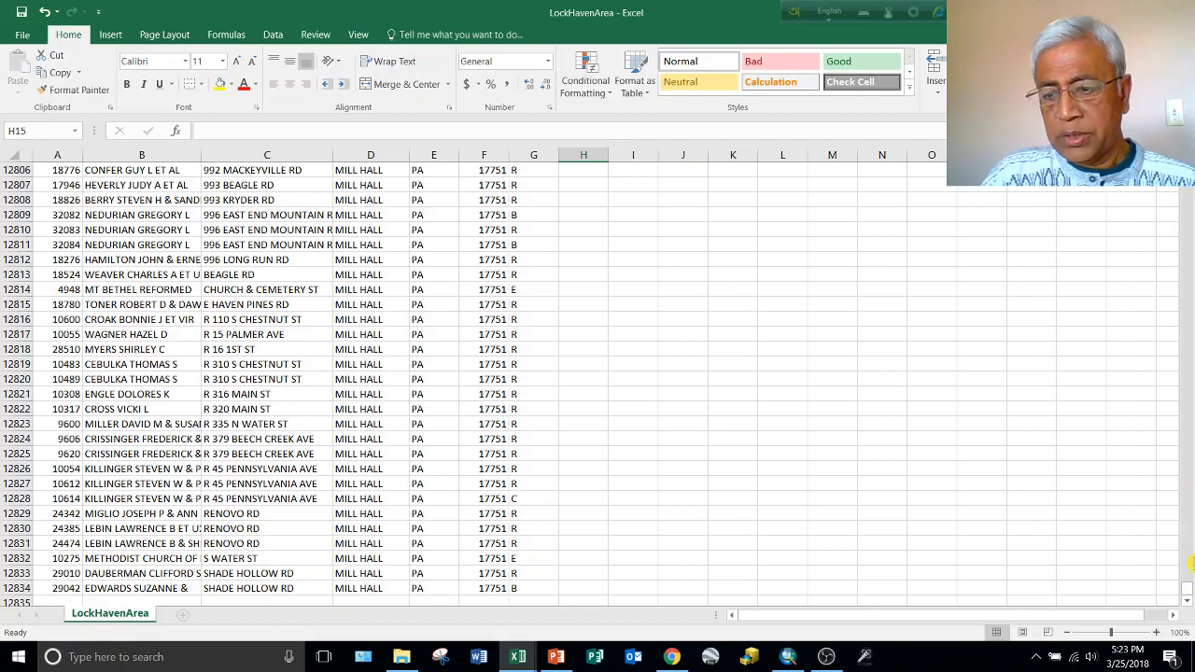
{"action": "left_click_drag", "start_coordinate": [1187, 598], "coordinate": [1189, 164]}
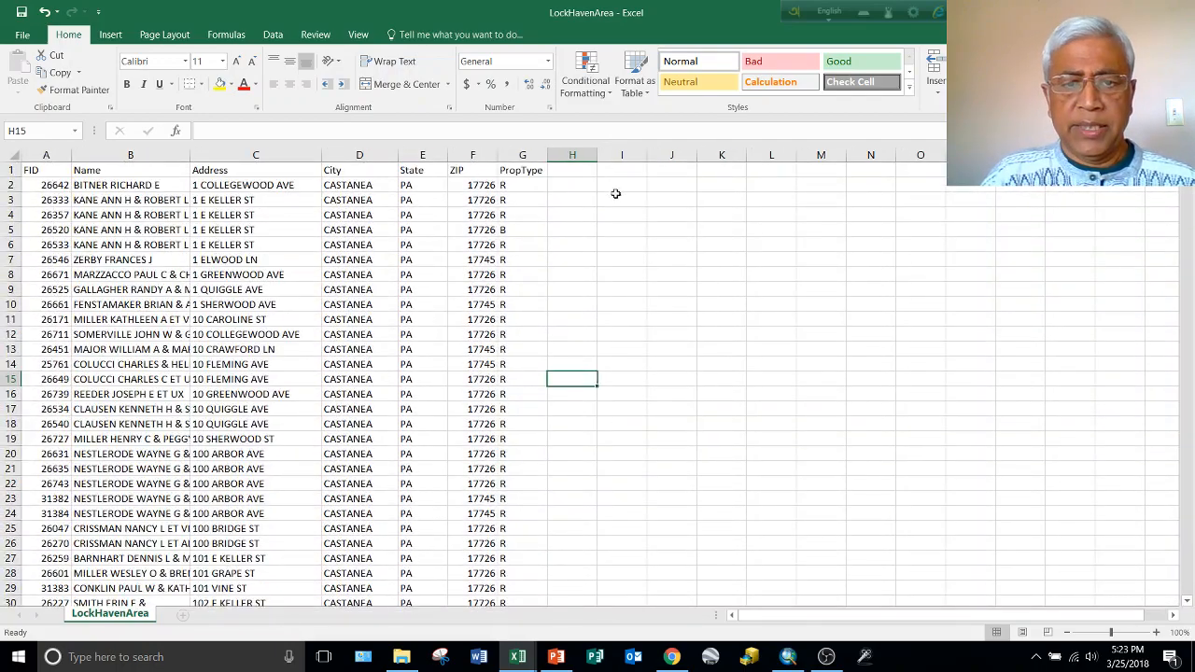
Add the column header Random in cell H1 of the LockHavenArea sheet.
{"action": "left_click", "coordinate": [565, 183]}
{"action": "left_click", "coordinate": [565, 172]}
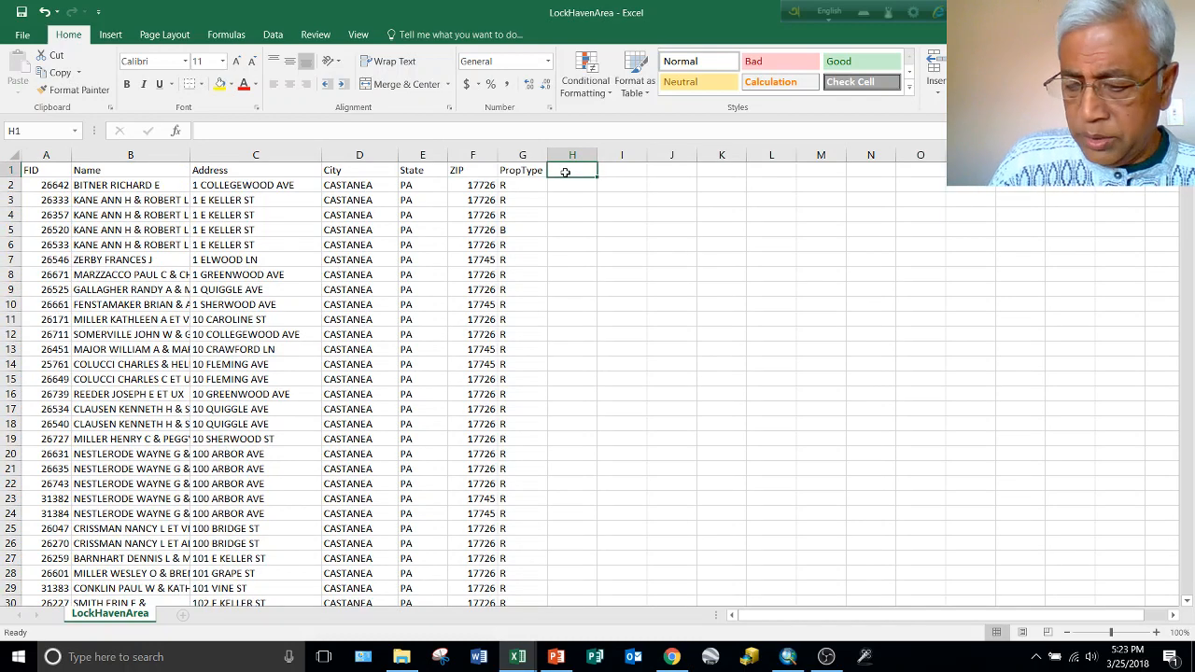
{"action": "type", "text": "Random"}
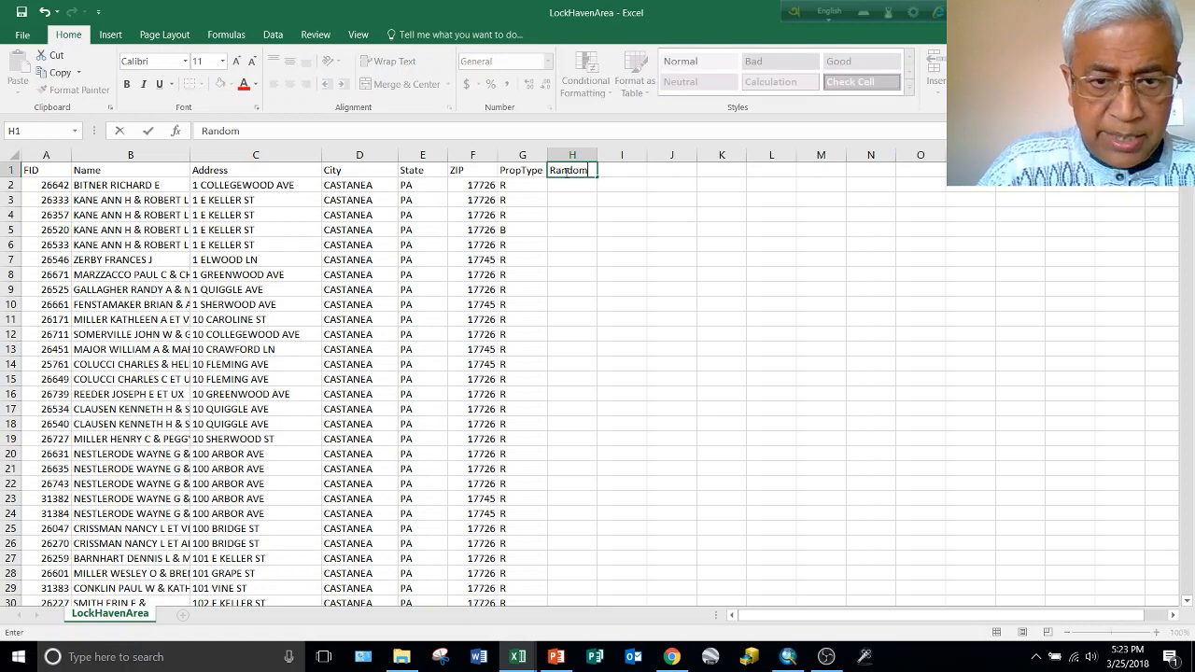
{"action": "key", "text": "Return"}
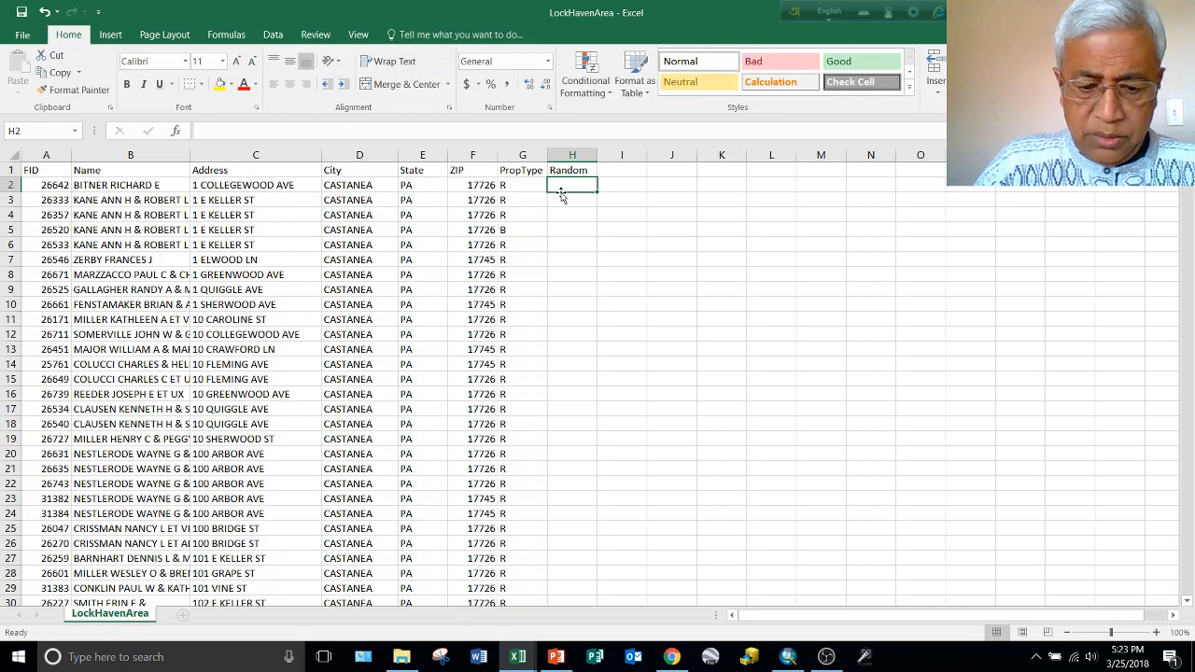
Enter the formula =RAND() in cell H2 and fill it down the Random column for all records.
{"action": "type", "text": "="}
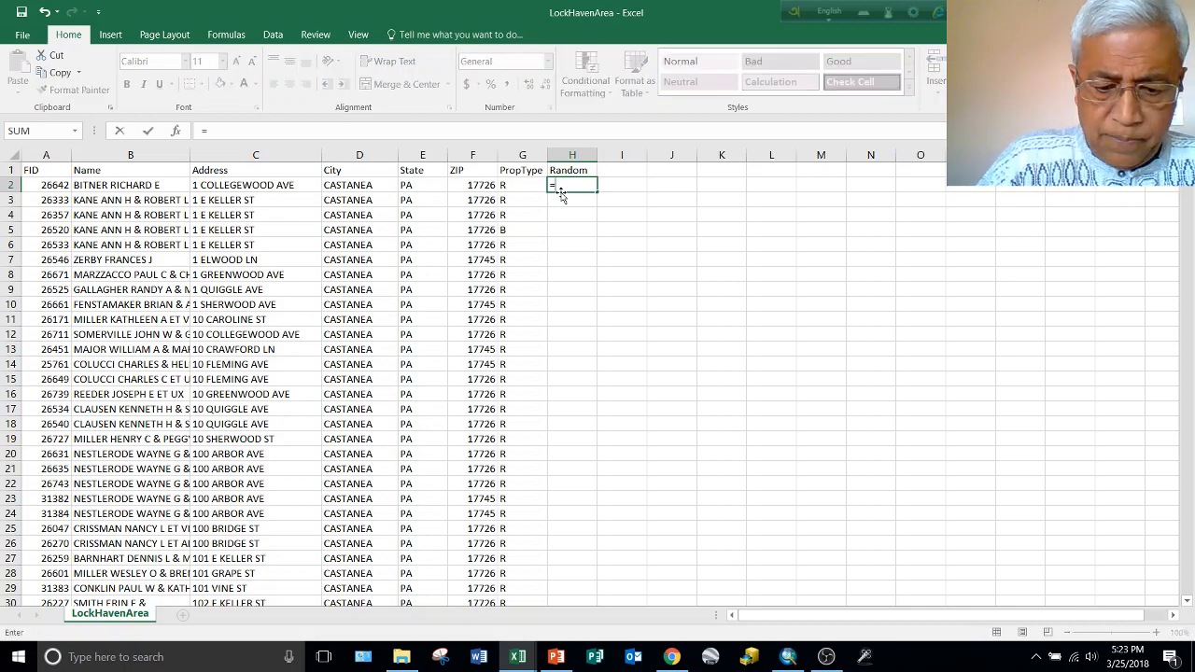
{"action": "type", "text": "RAN"}
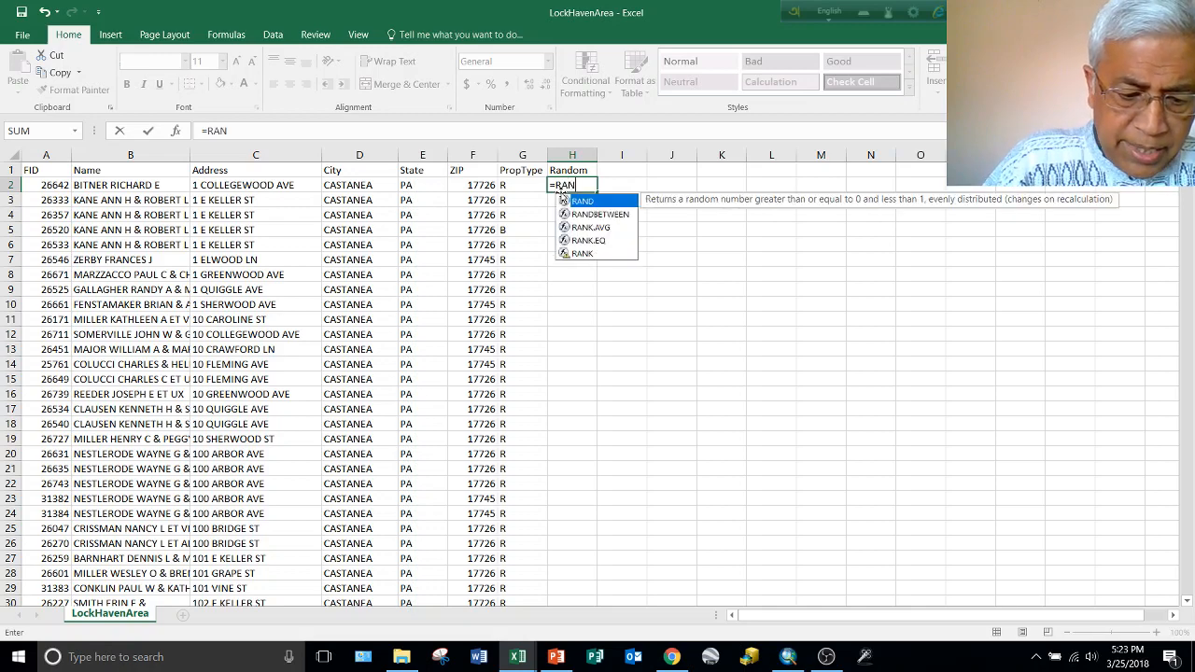
{"action": "type", "text": "D("}
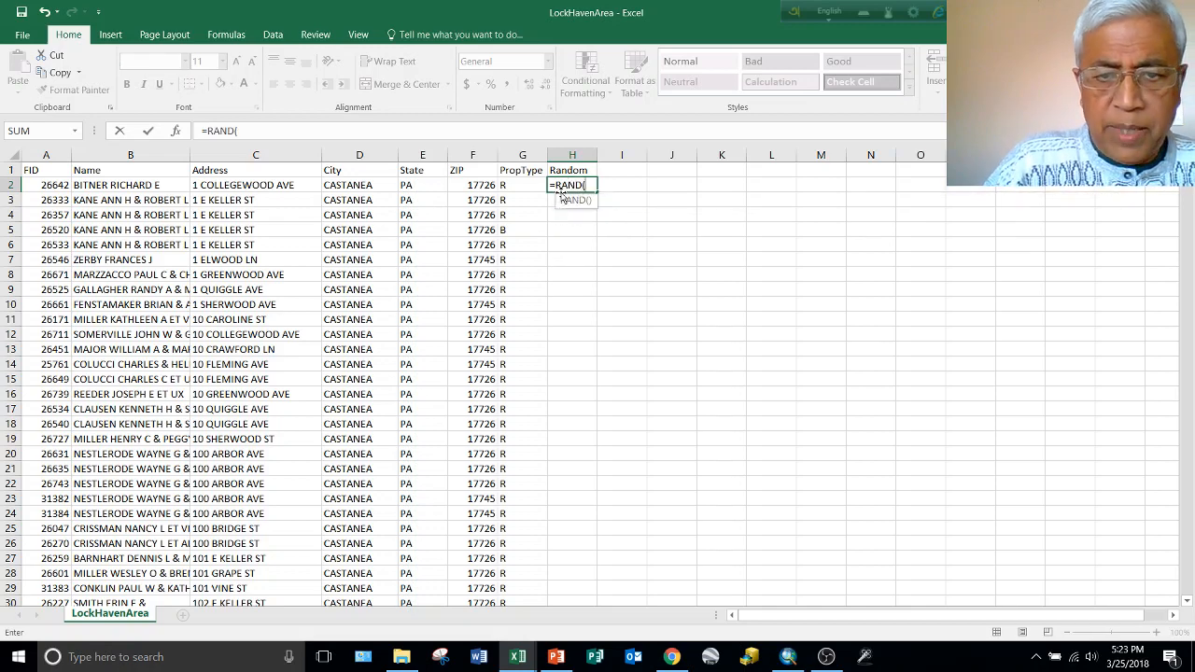
{"action": "type", "text": ")"}
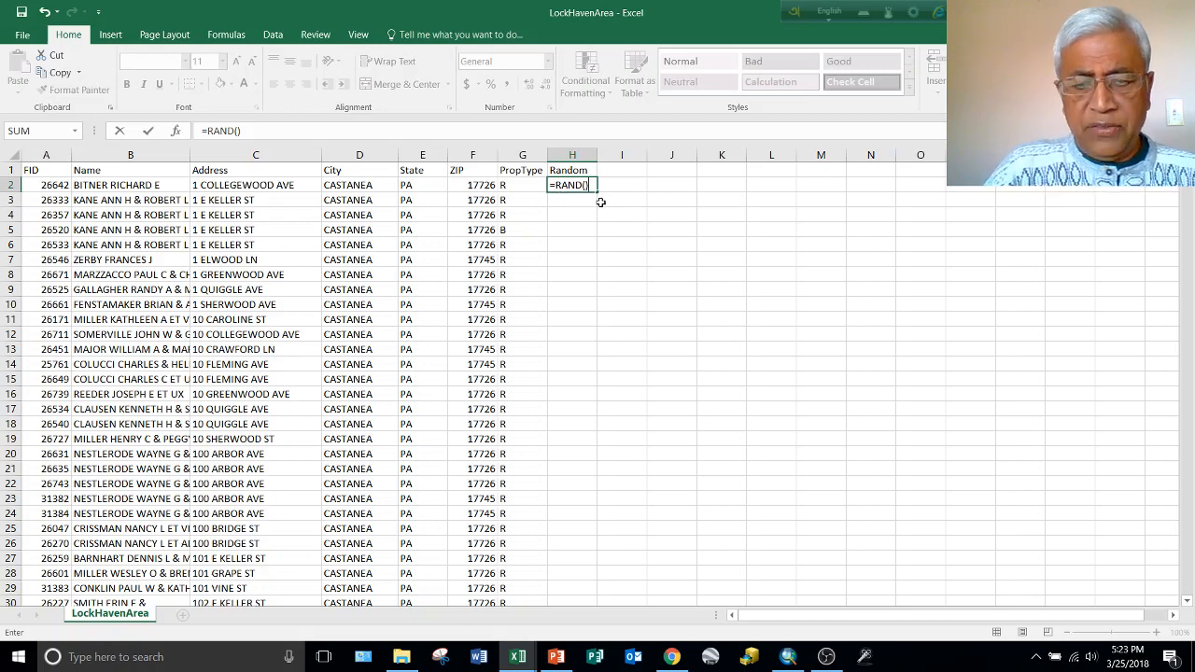
{"action": "key", "text": "ctrl+Return"}
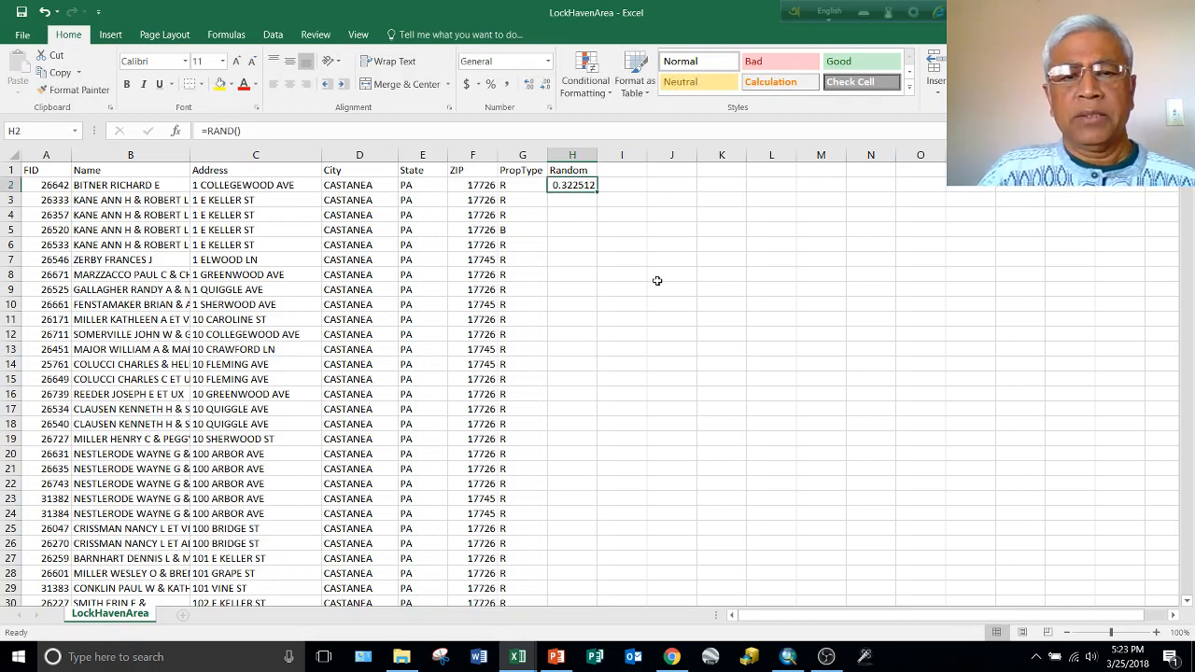
{"action": "double_click", "coordinate": [596, 190]}
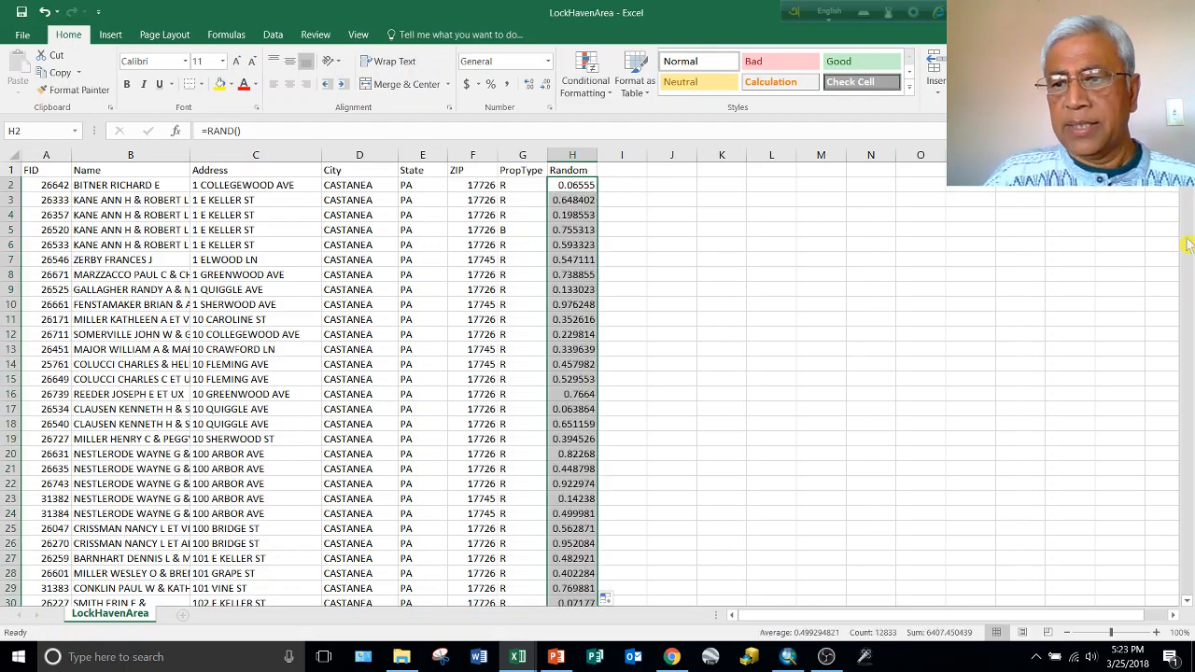
{"action": "mouse_move", "coordinate": [1187, 171]}
{"action": "left_mouse_down"}
{"action": "mouse_move", "coordinate": [1193, 609]}
{"action": "mouse_move", "coordinate": [1186, 167]}
{"action": "left_mouse_up"}
Replace the formulas in column H with their values and save the workbook, keeping the CSV format.
{"action": "left_click", "coordinate": [565, 199]}
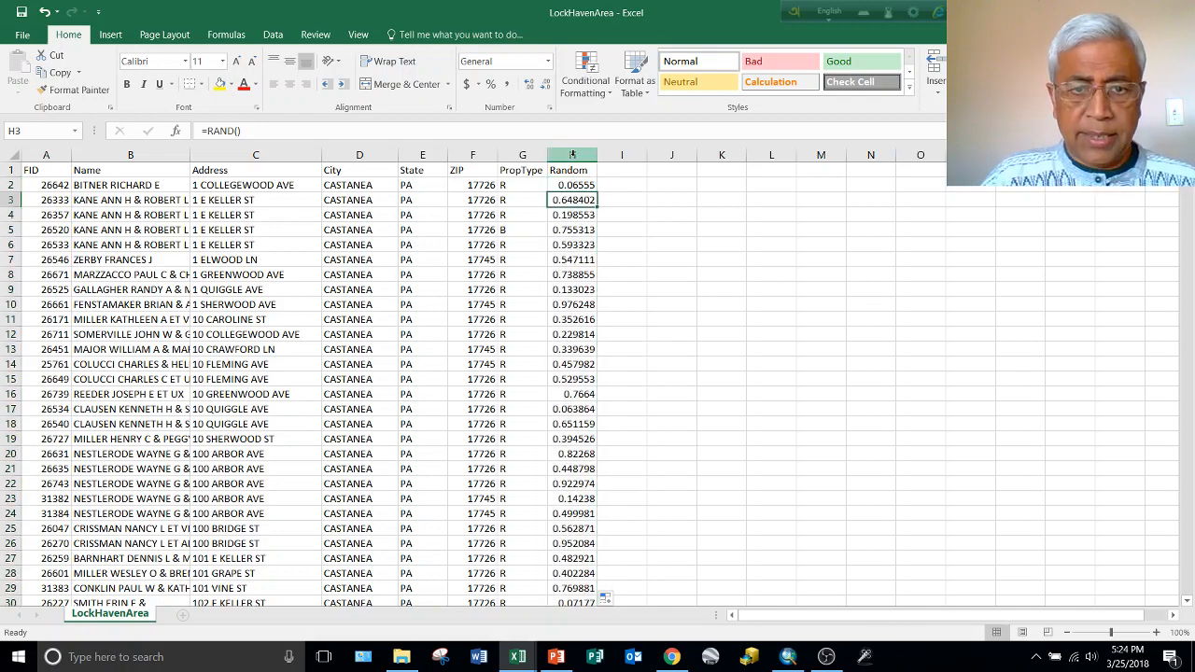
{"action": "left_click", "coordinate": [573, 155]}
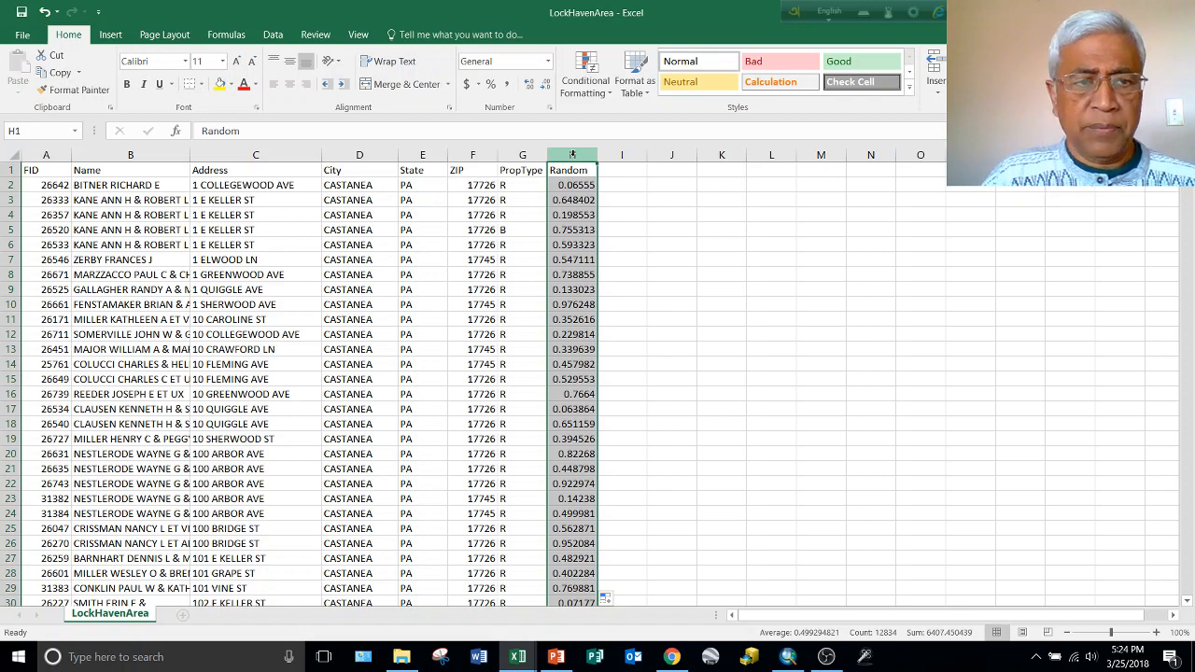
{"action": "left_click", "coordinate": [60, 72]}
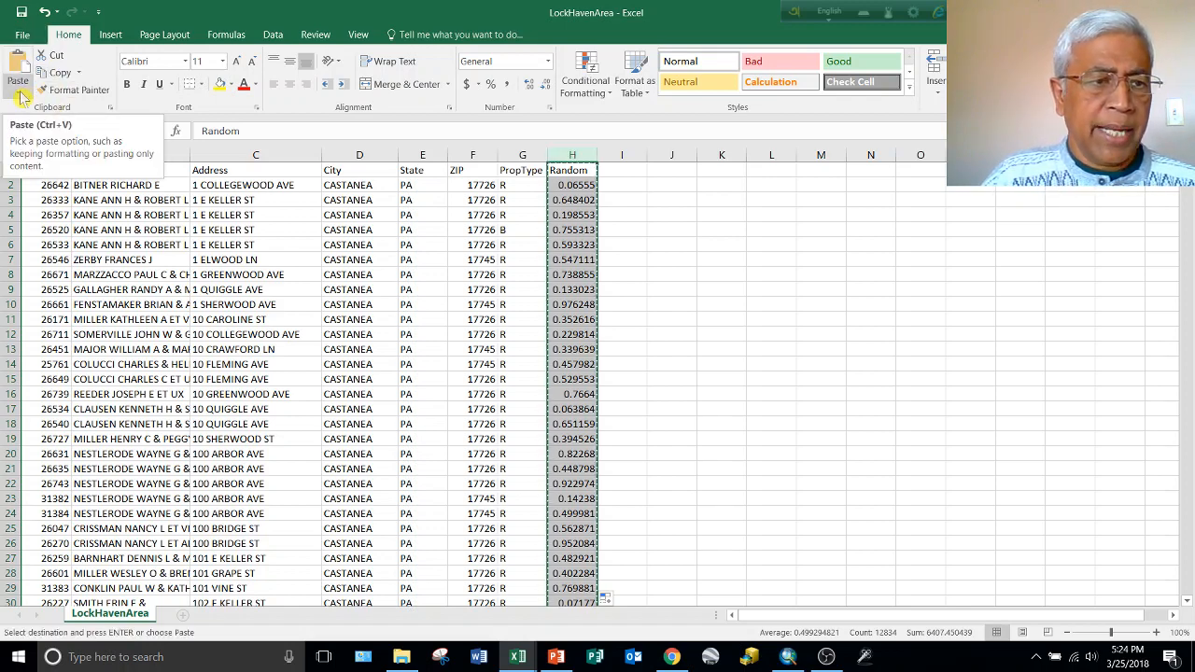
{"action": "left_click", "coordinate": [20, 94]}
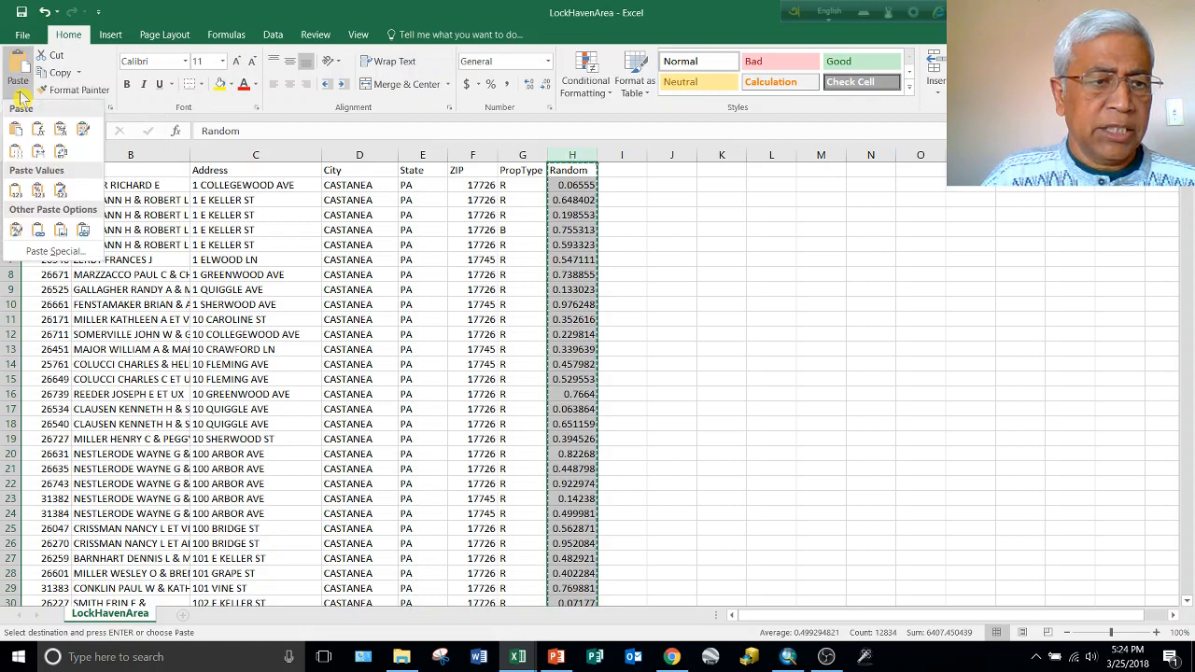
{"action": "left_click", "coordinate": [16, 194]}
{"action": "left_click", "coordinate": [645, 235]}
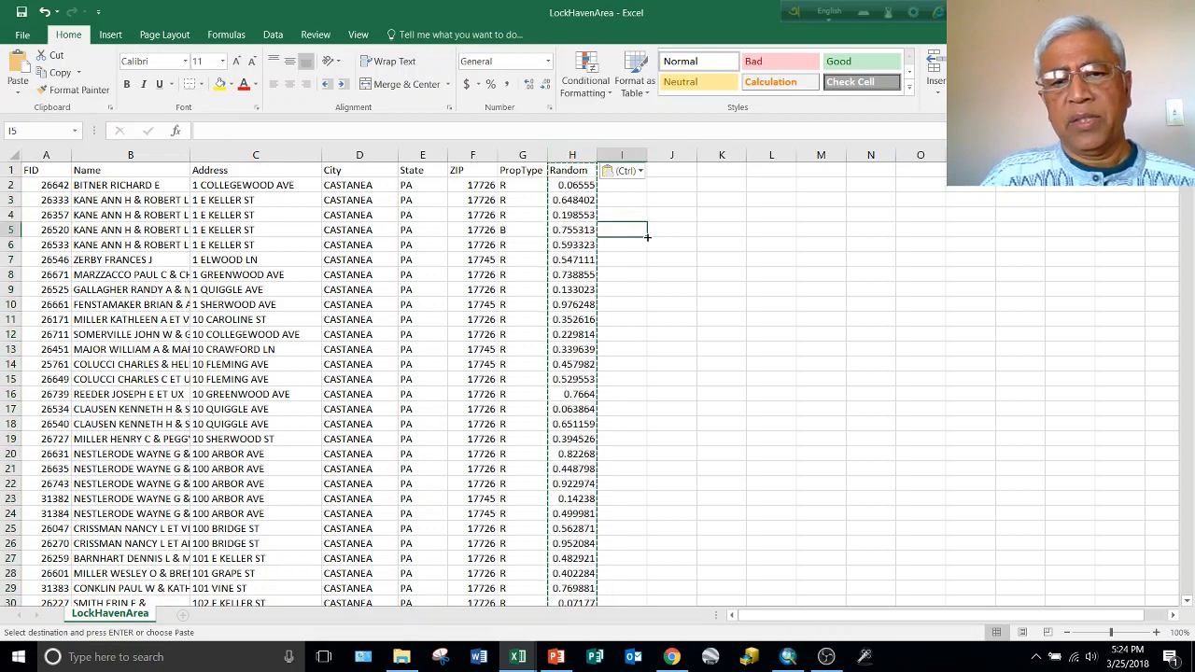
{"action": "left_click", "coordinate": [22, 13]}
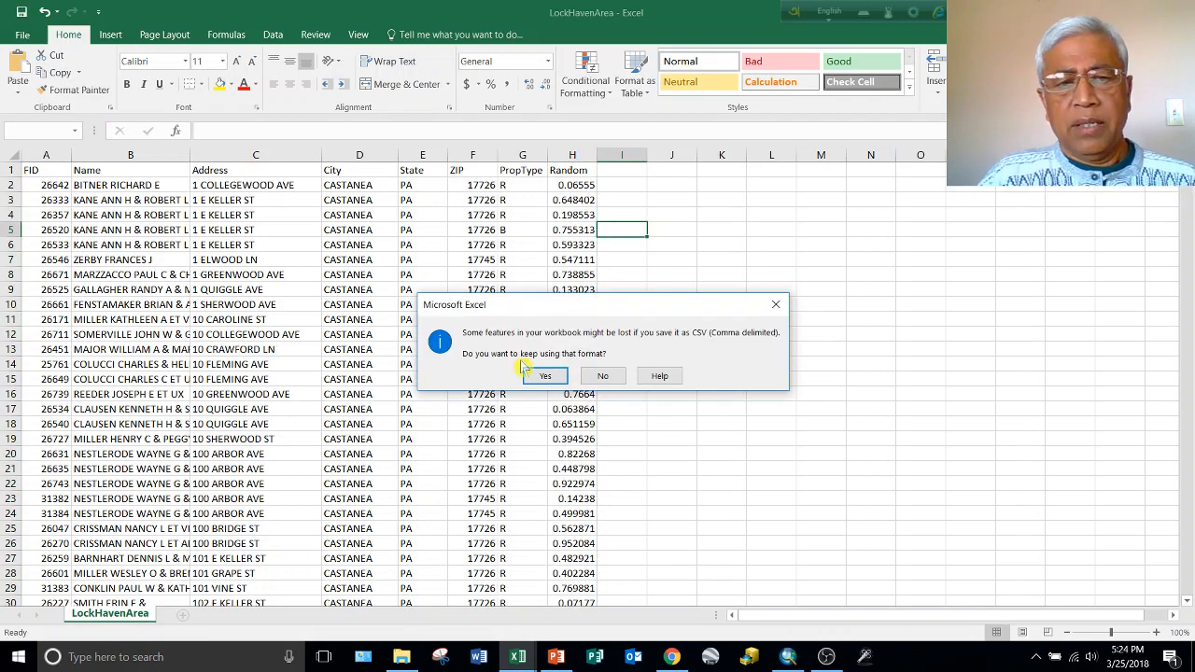
{"action": "left_click", "coordinate": [545, 376]}
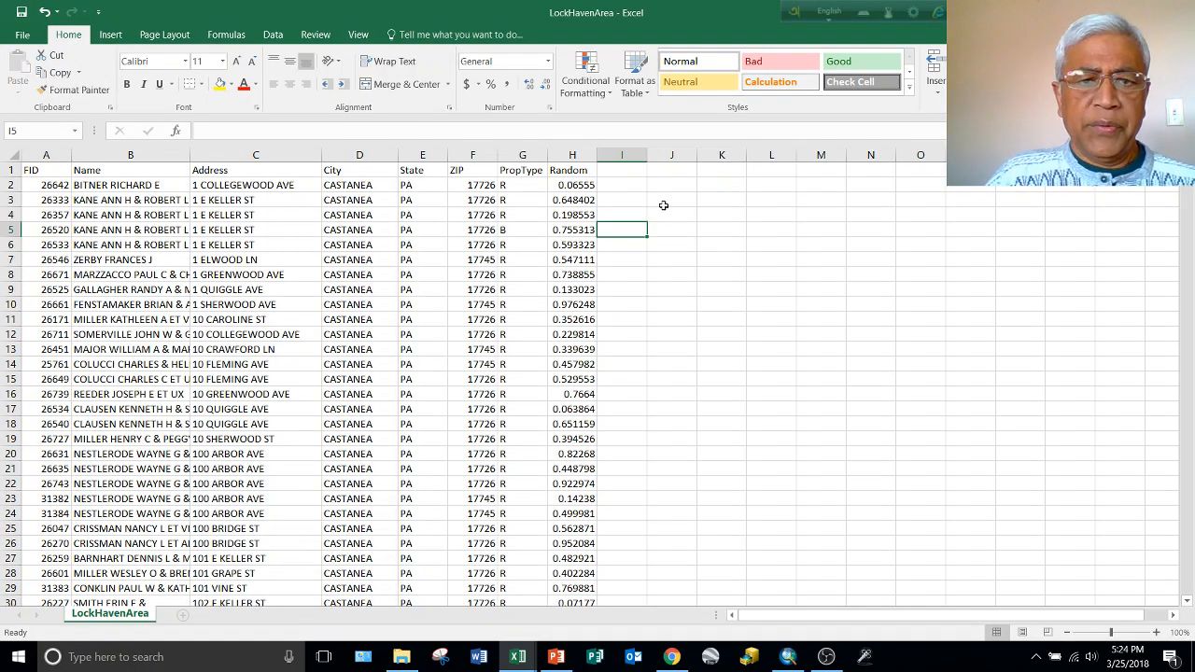
Sort all records by the Random column from smallest to largest, expanding the selection to the neighbouring columns.
{"action": "right_click", "coordinate": [571, 155]}
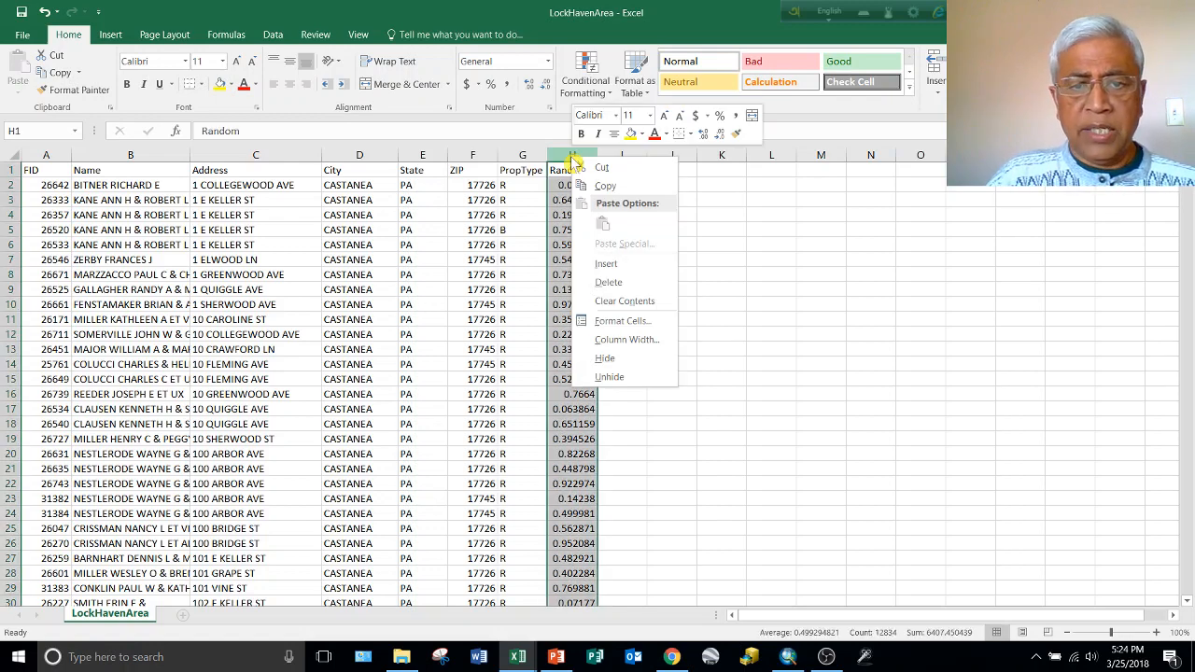
{"action": "left_click", "coordinate": [558, 154]}
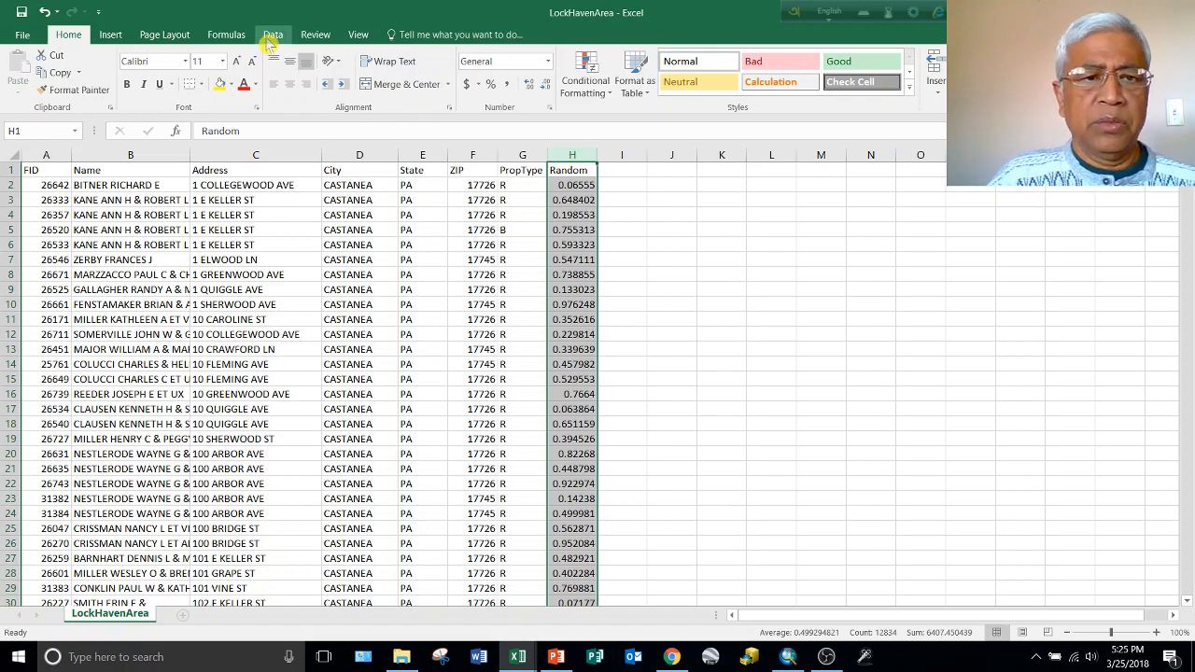
{"action": "left_click", "coordinate": [271, 36]}
{"action": "left_click", "coordinate": [479, 82]}
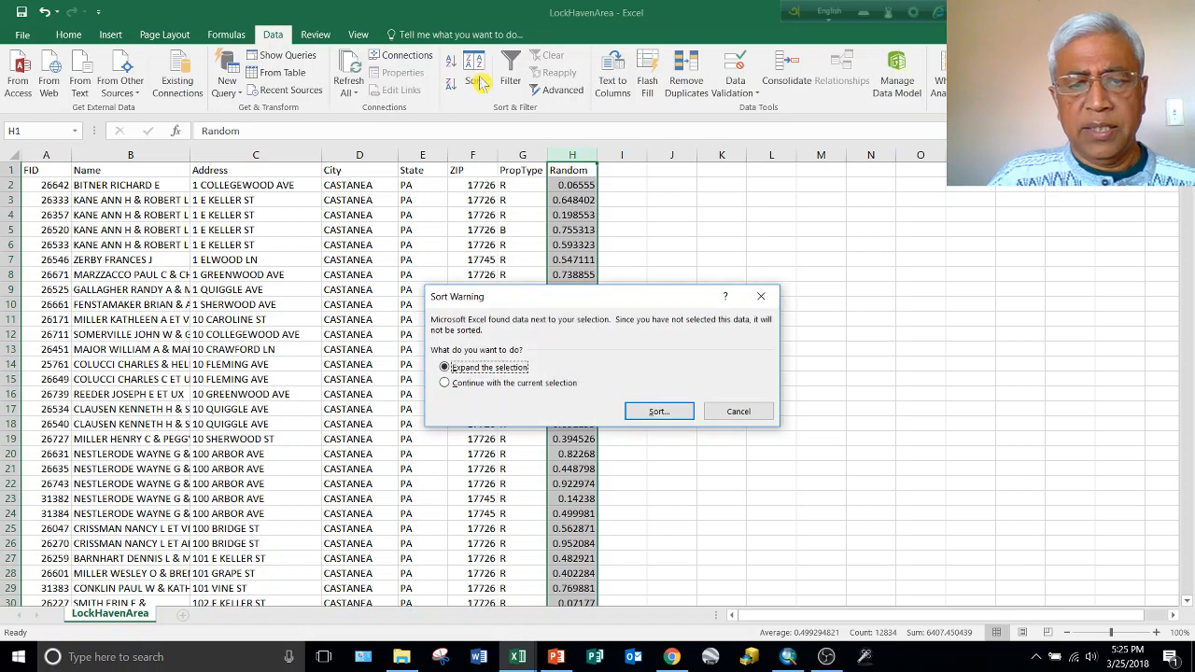
{"action": "left_click", "coordinate": [657, 412]}
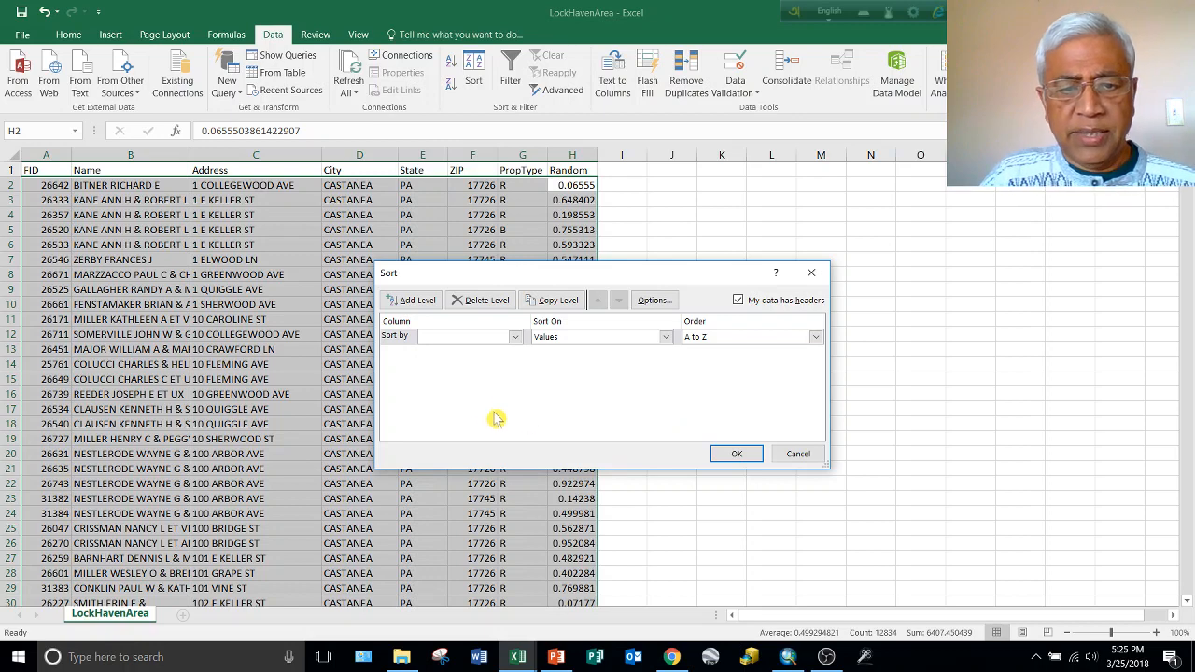
{"action": "left_click", "coordinate": [515, 337]}
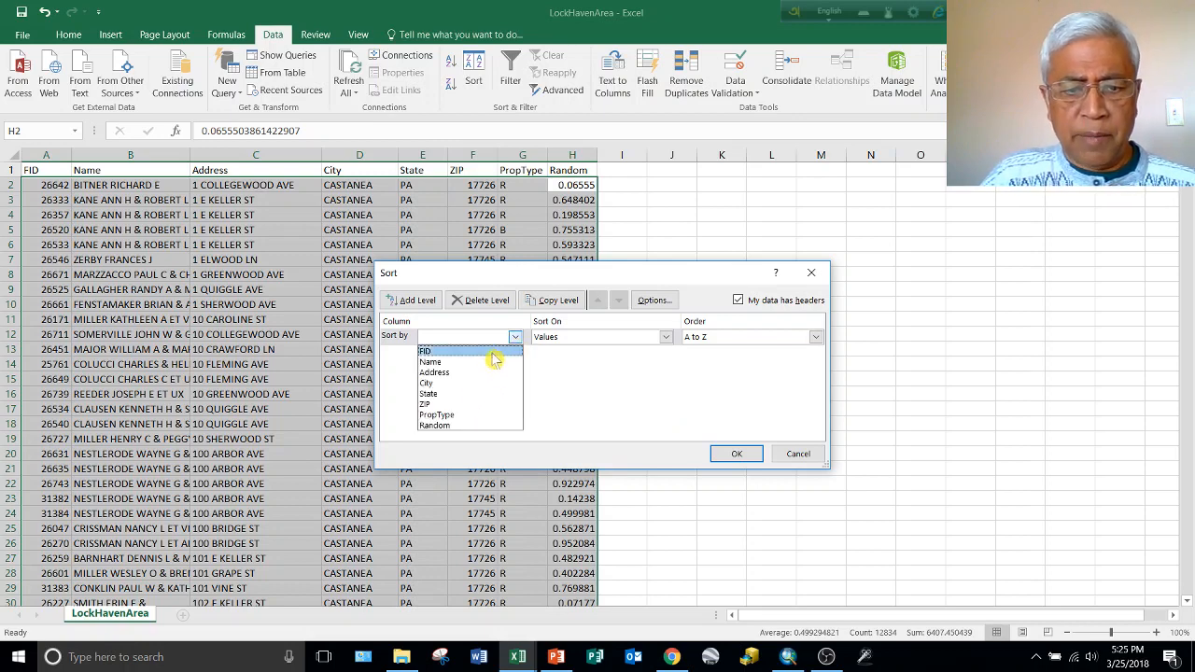
{"action": "left_click", "coordinate": [457, 426]}
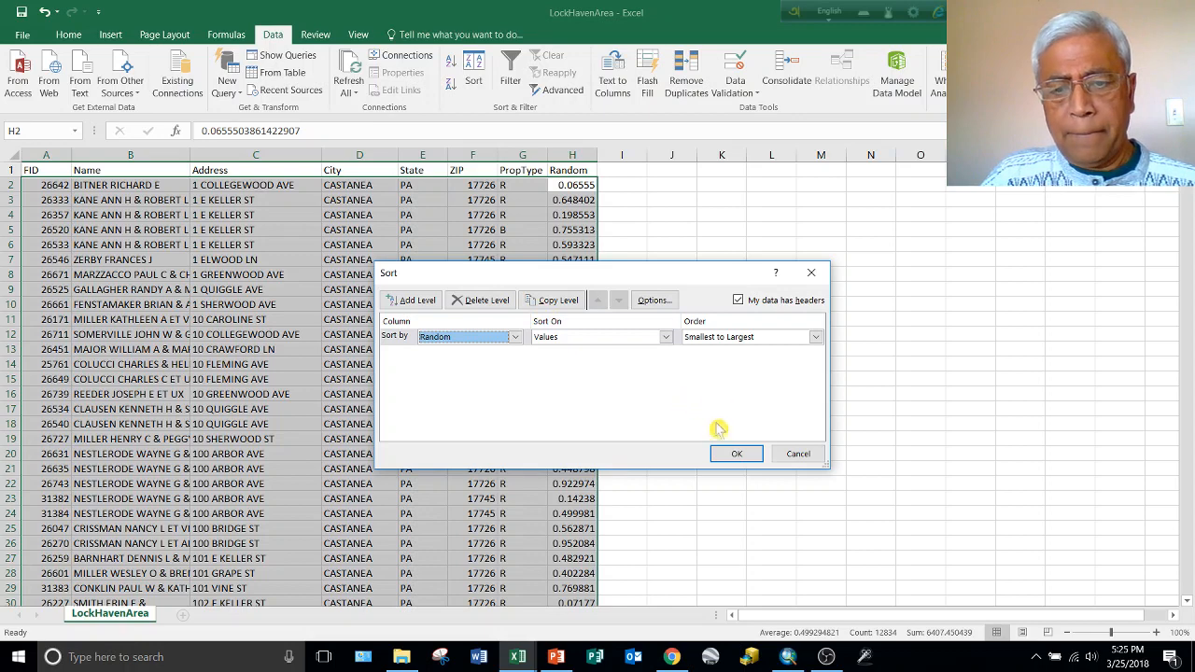
{"action": "left_click", "coordinate": [730, 455]}
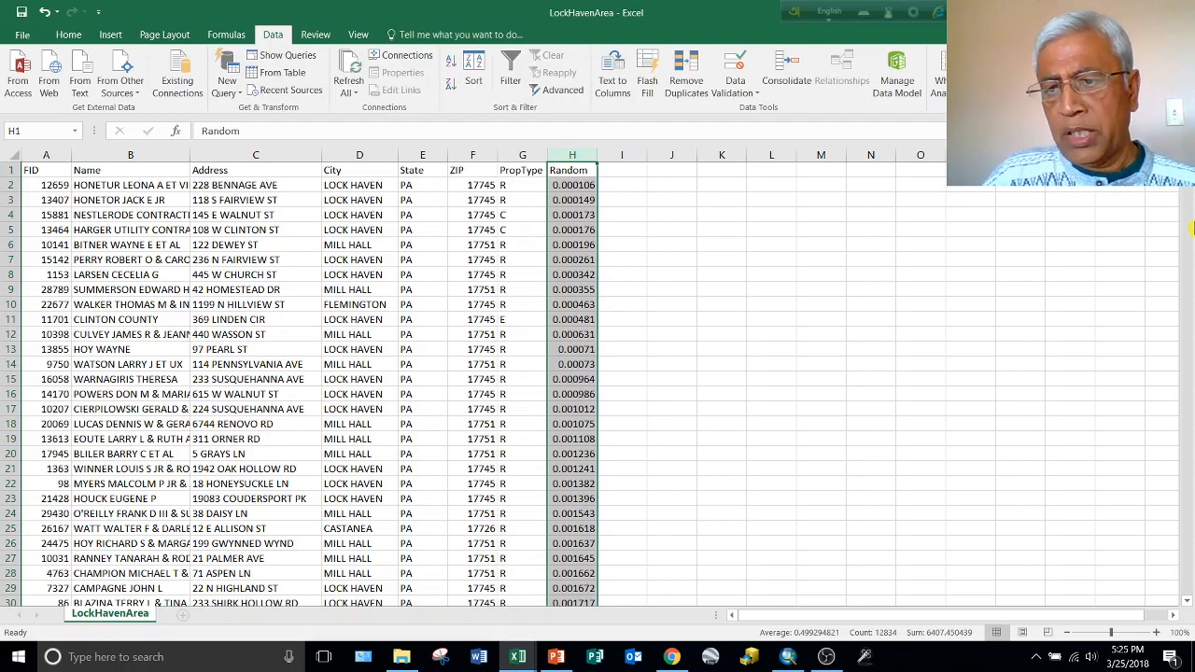
Look through the randomly sorted records down to the last row and back to the first.
{"action": "left_click_drag", "start_coordinate": [1187, 174], "coordinate": [1189, 621]}
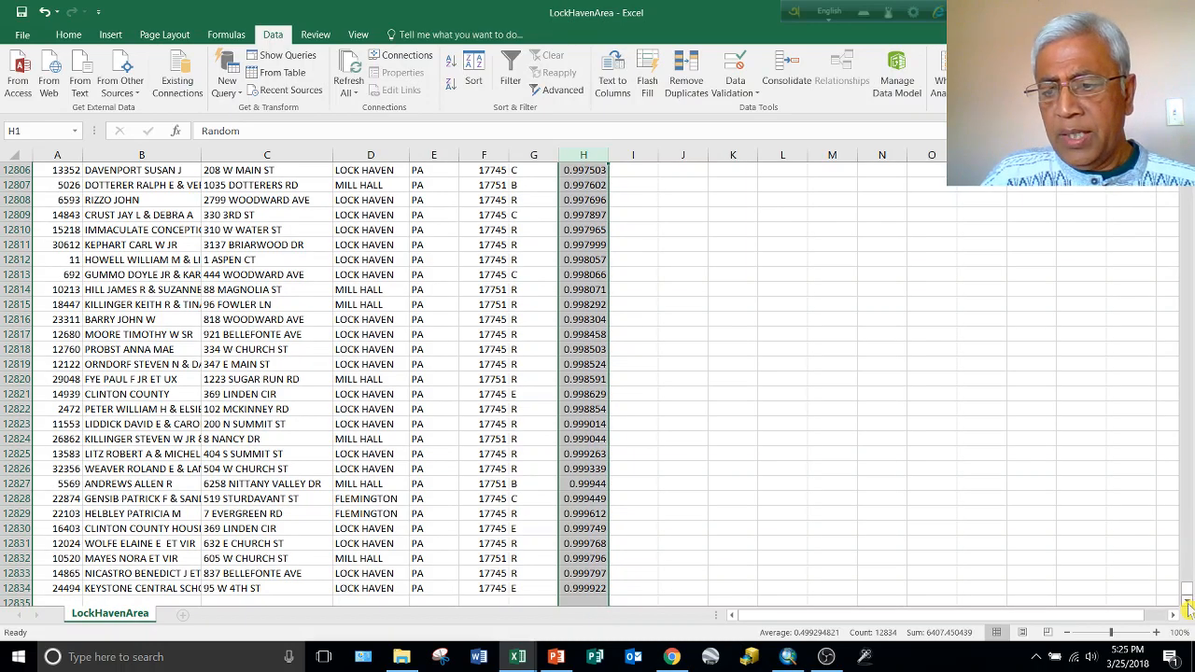
{"action": "left_click_drag", "start_coordinate": [1187, 594], "coordinate": [1187, 173]}
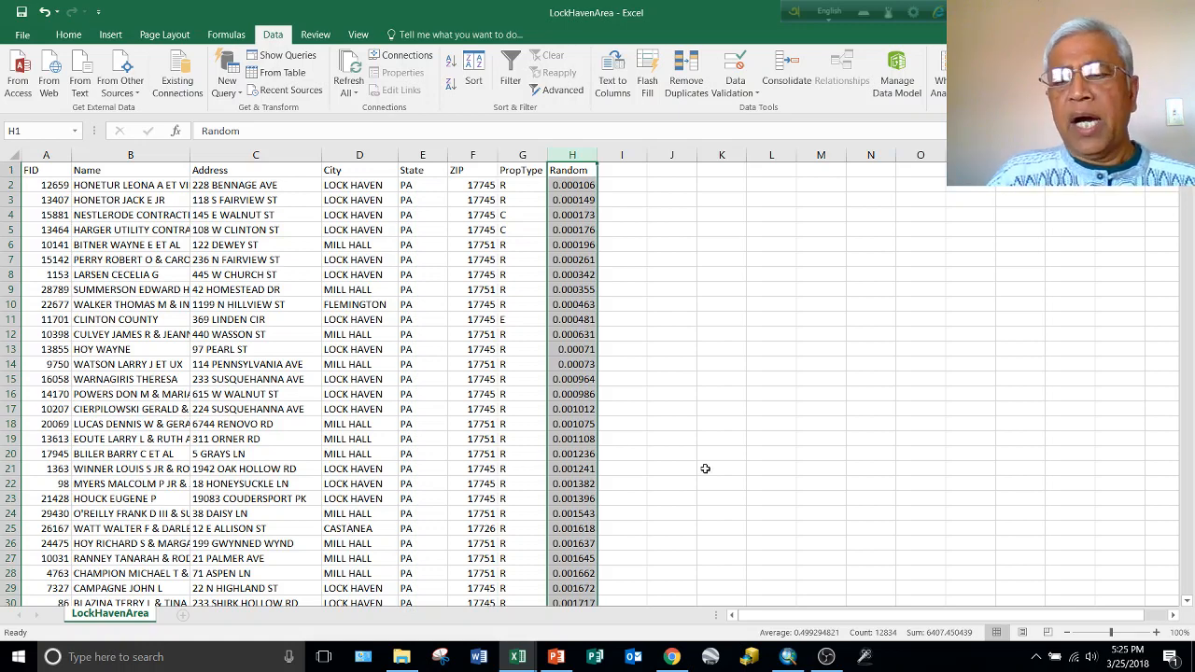
{"action": "left_click", "coordinate": [747, 460]}
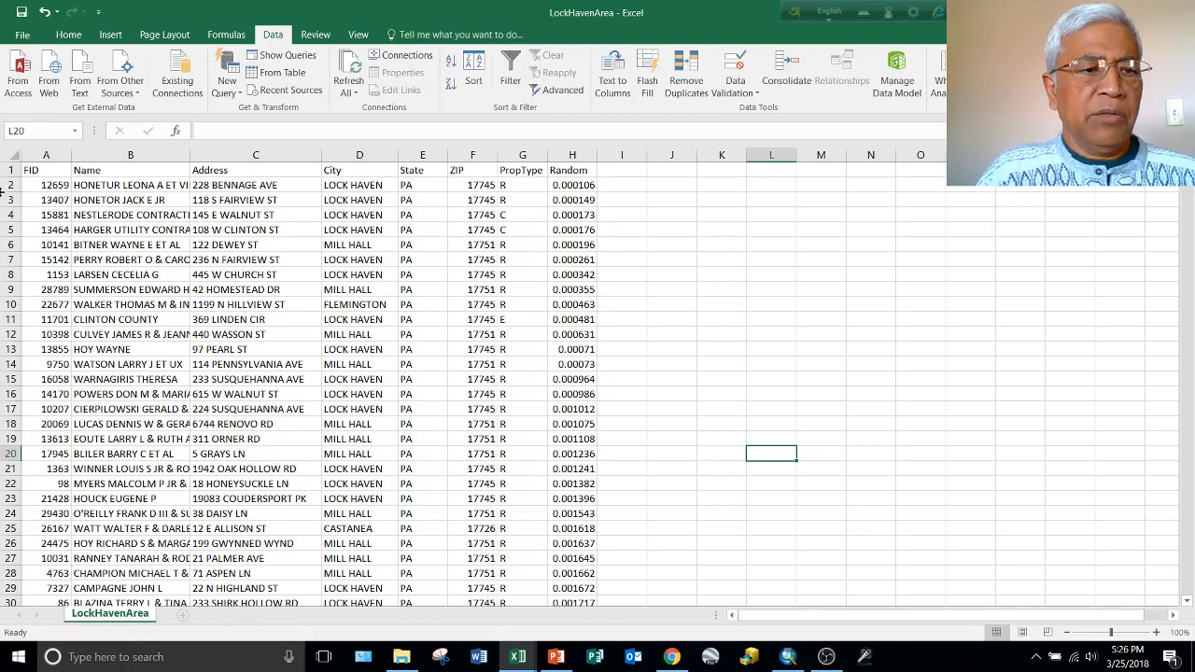
Highlight rows 2 to 129 as an example random sample, review them from the first record, and clear the selection.
{"action": "left_click_drag", "start_coordinate": [6, 185], "coordinate": [13, 425]}
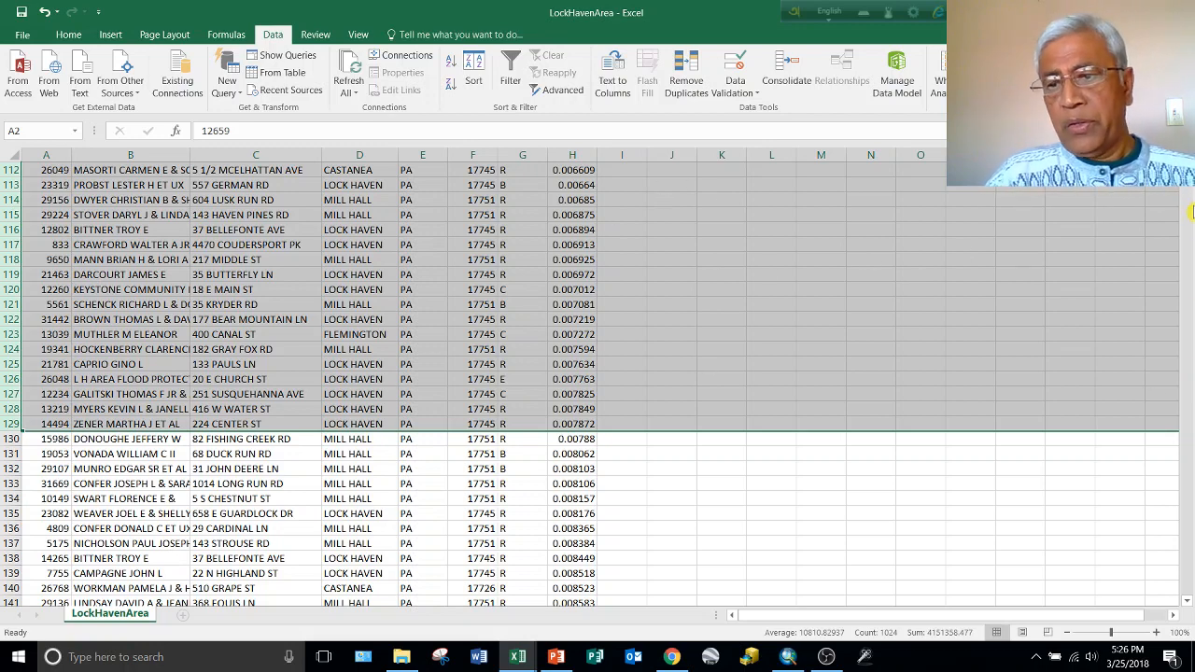
{"action": "left_click_drag", "start_coordinate": [1187, 173], "coordinate": [1186, 166]}
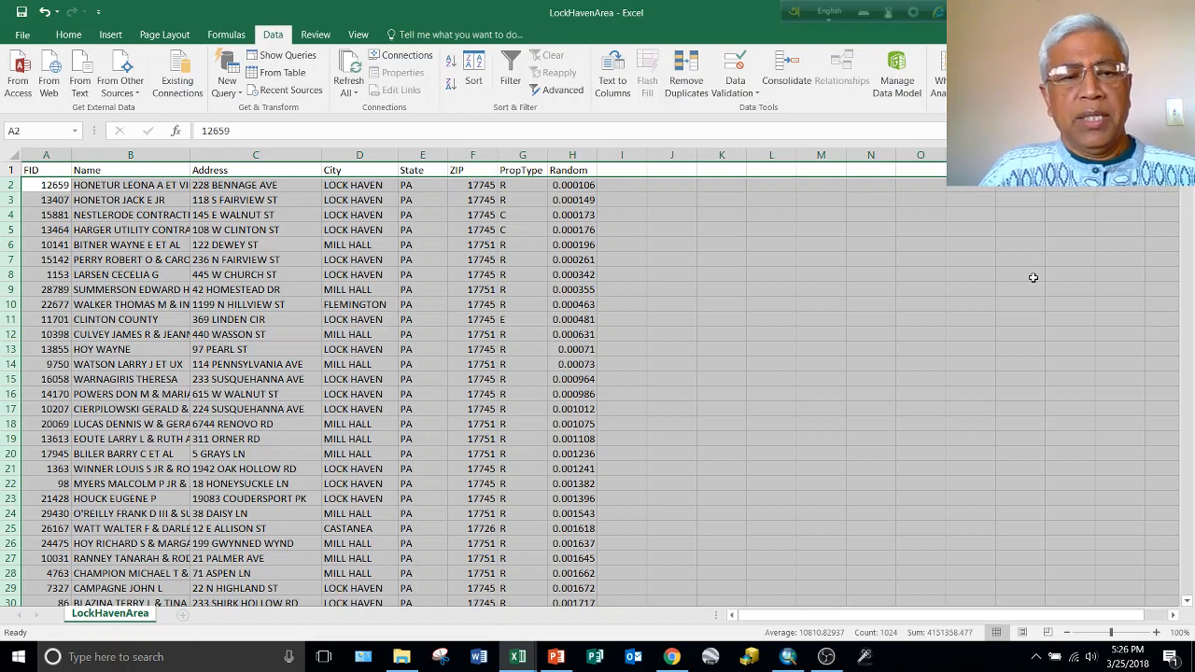
{"action": "left_click", "coordinate": [829, 332]}
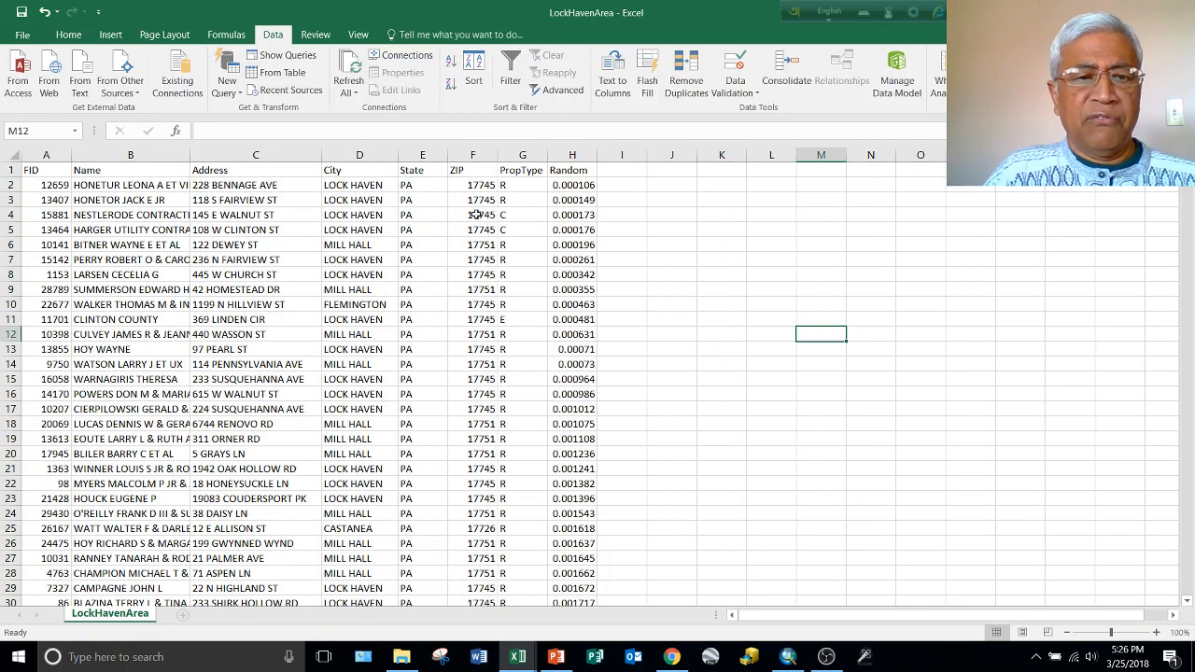
Sort all records by City from A to Z, expanding the selection to the neighbouring columns.
{"action": "right_click", "coordinate": [360, 155]}
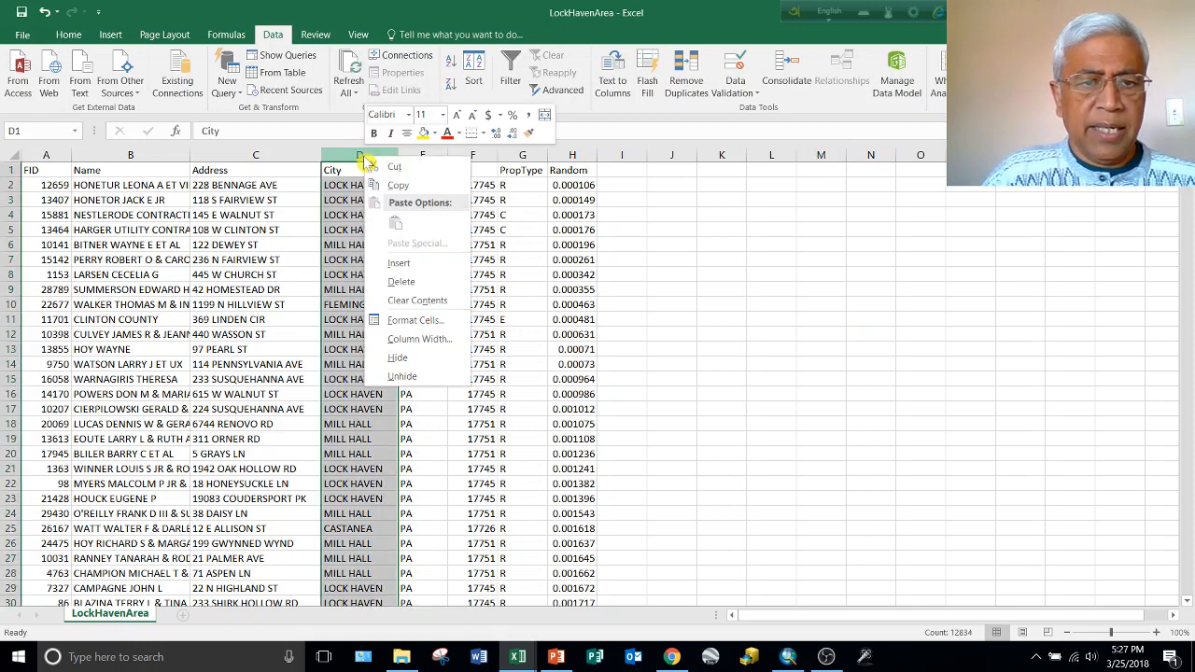
{"action": "left_click", "coordinate": [342, 157]}
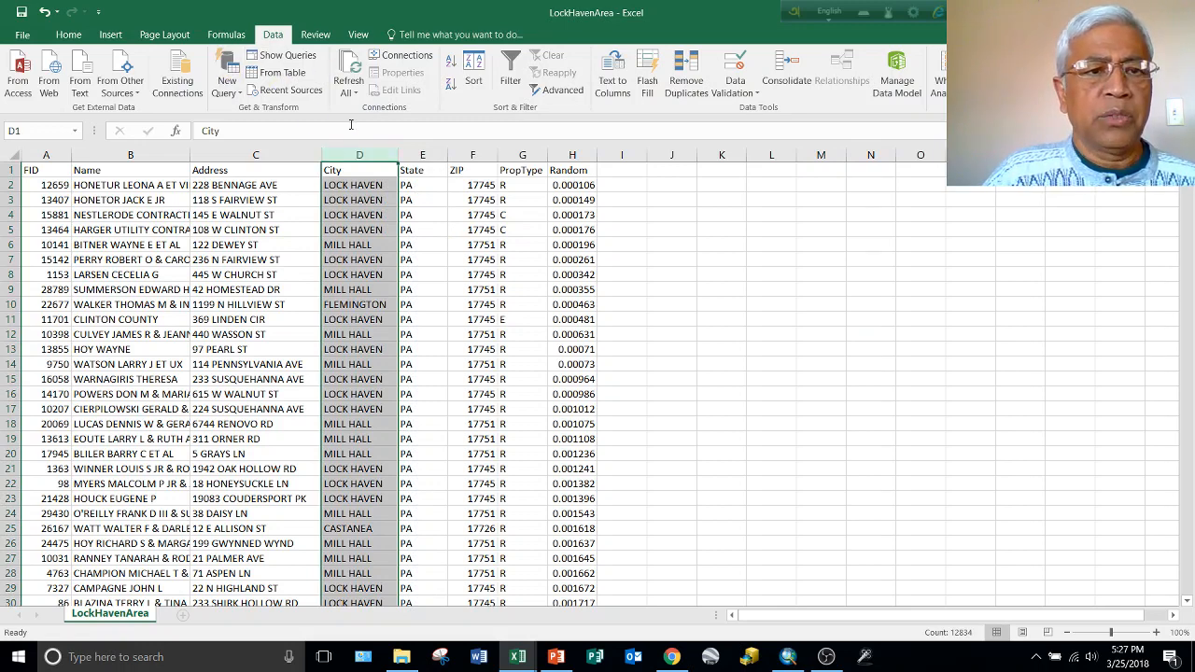
{"action": "left_click", "coordinate": [475, 71]}
{"action": "left_click", "coordinate": [677, 415]}
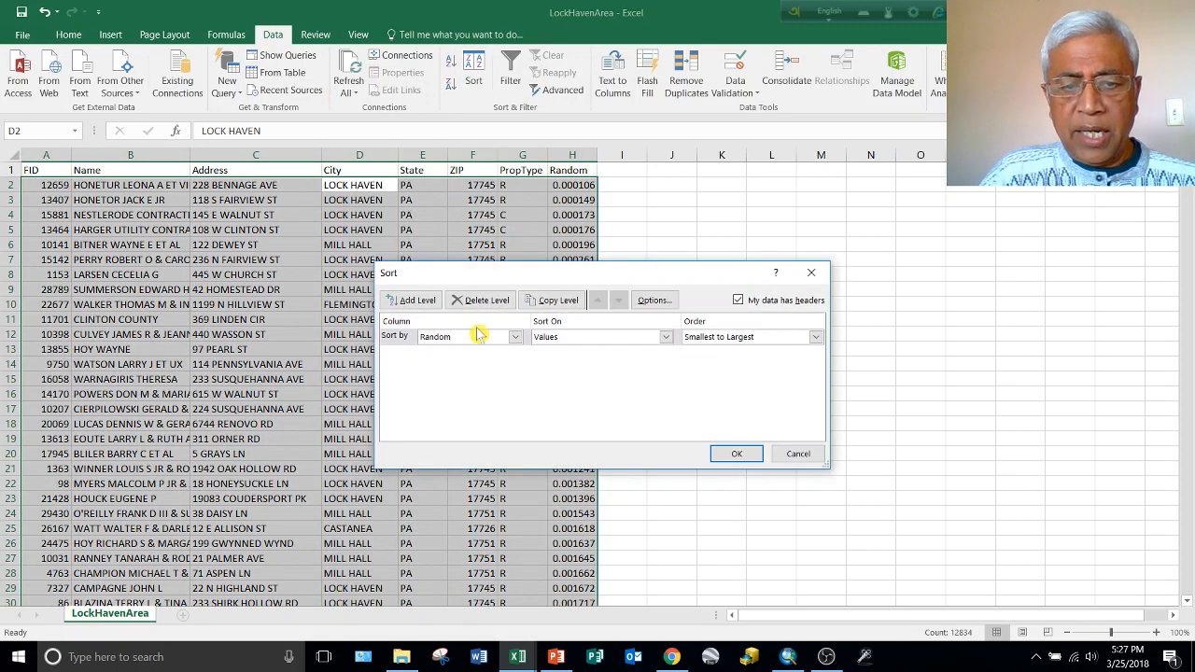
{"action": "left_click", "coordinate": [515, 338]}
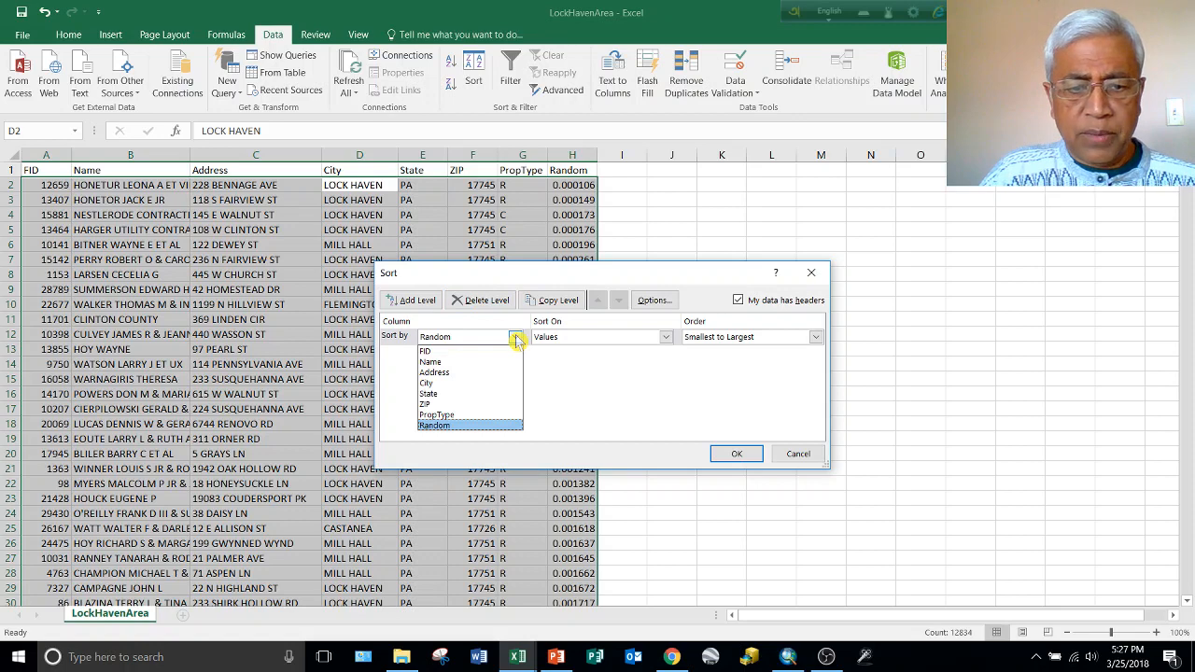
{"action": "left_click", "coordinate": [442, 383]}
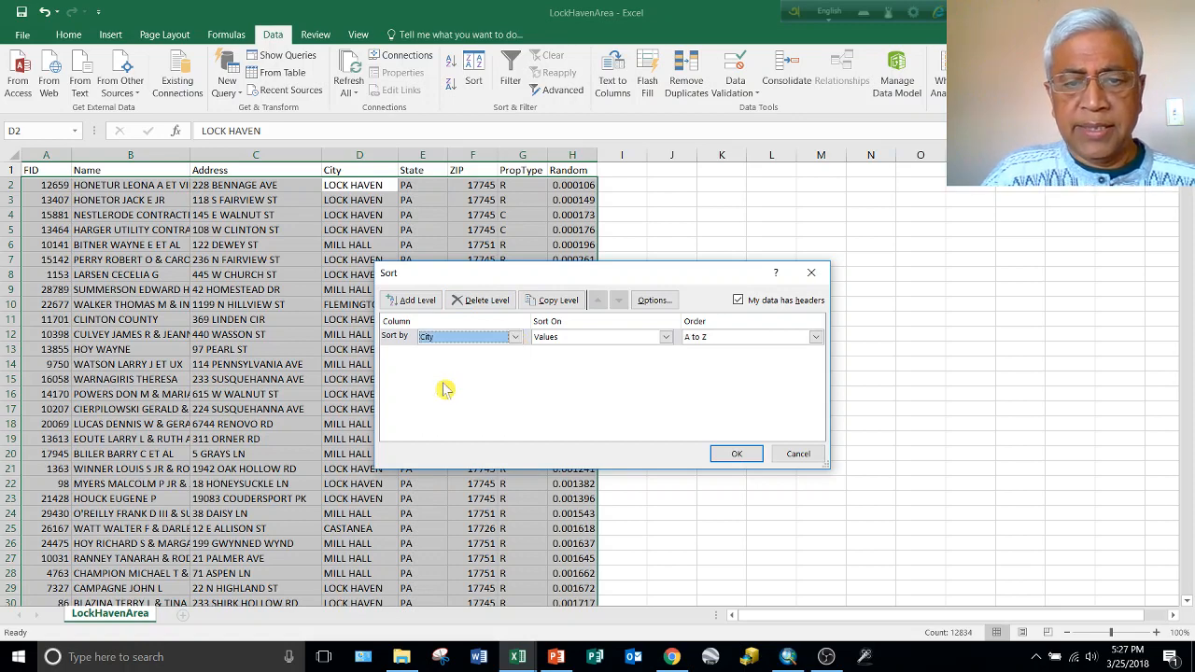
{"action": "left_click", "coordinate": [735, 454]}
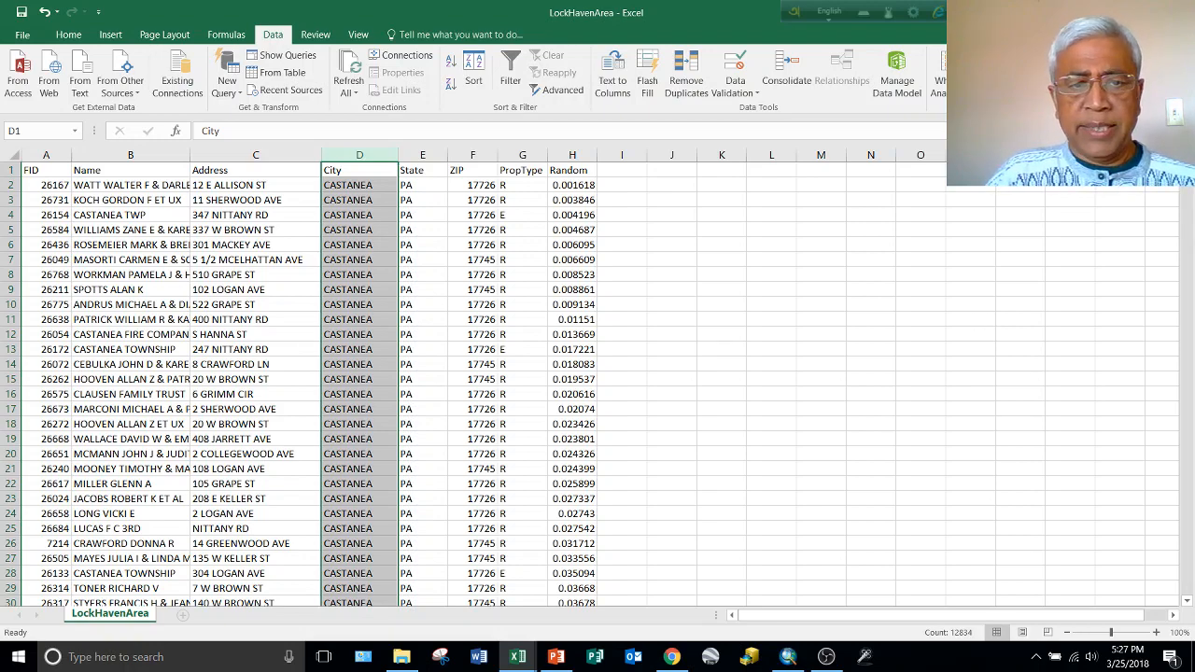
Review the records sorted by city and select the first Castanea records in rows 2 to 7.
{"action": "left_click_drag", "start_coordinate": [1187, 171], "coordinate": [1187, 171]}
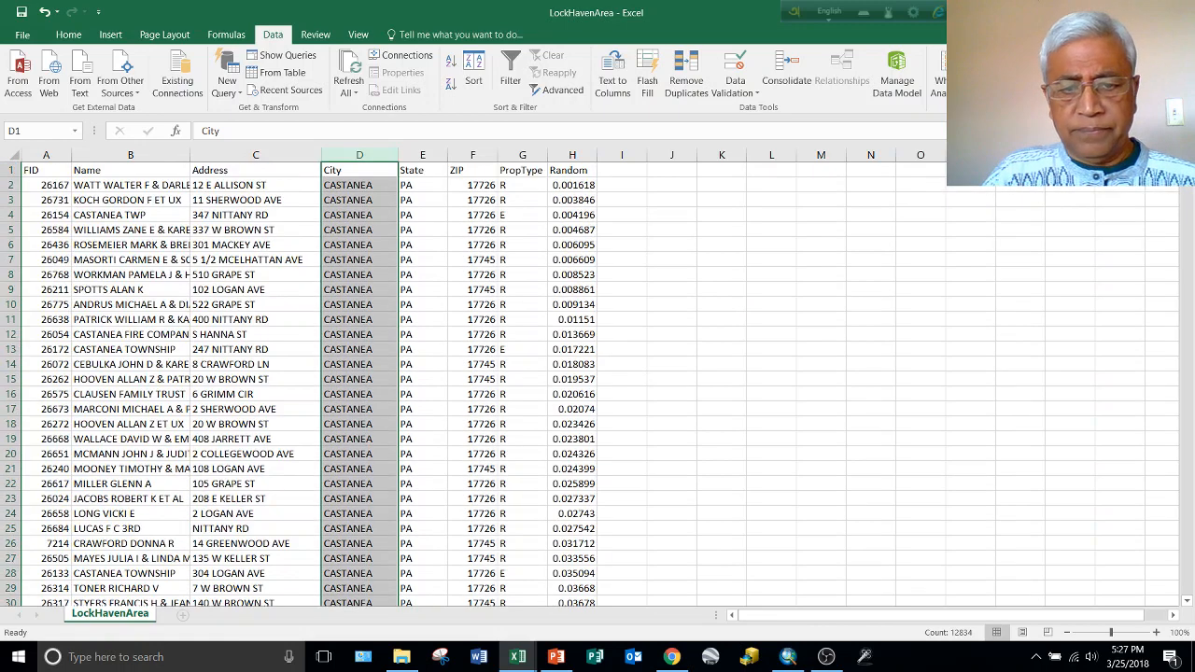
{"action": "left_click", "coordinate": [1116, 370]}
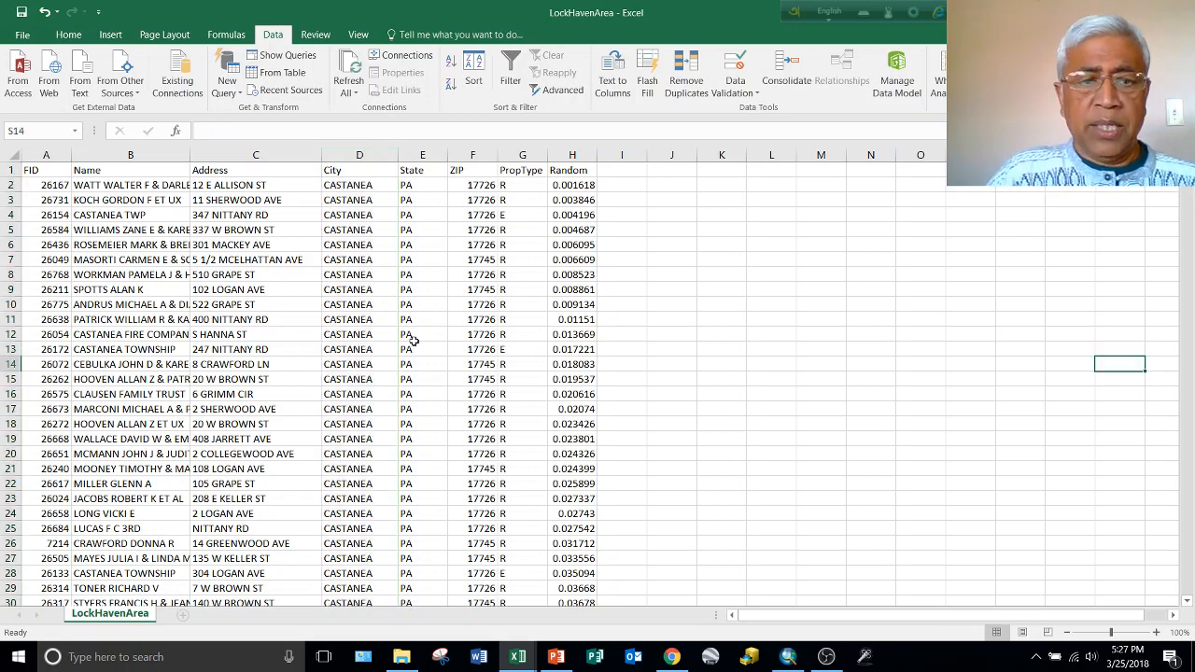
{"action": "left_click_drag", "start_coordinate": [11, 186], "coordinate": [8, 259]}
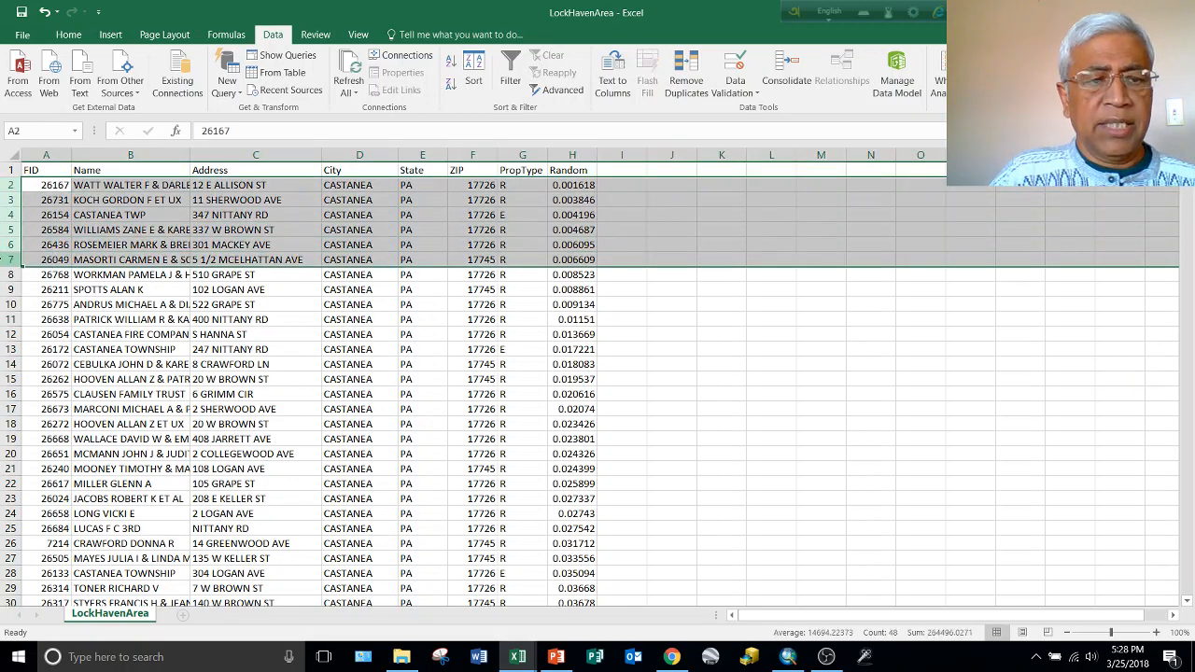
Select the first Castanea records in rows 2 to 7 together with the first Flemington records in rows 570 to 577.
{"action": "left_click", "coordinate": [738, 392]}
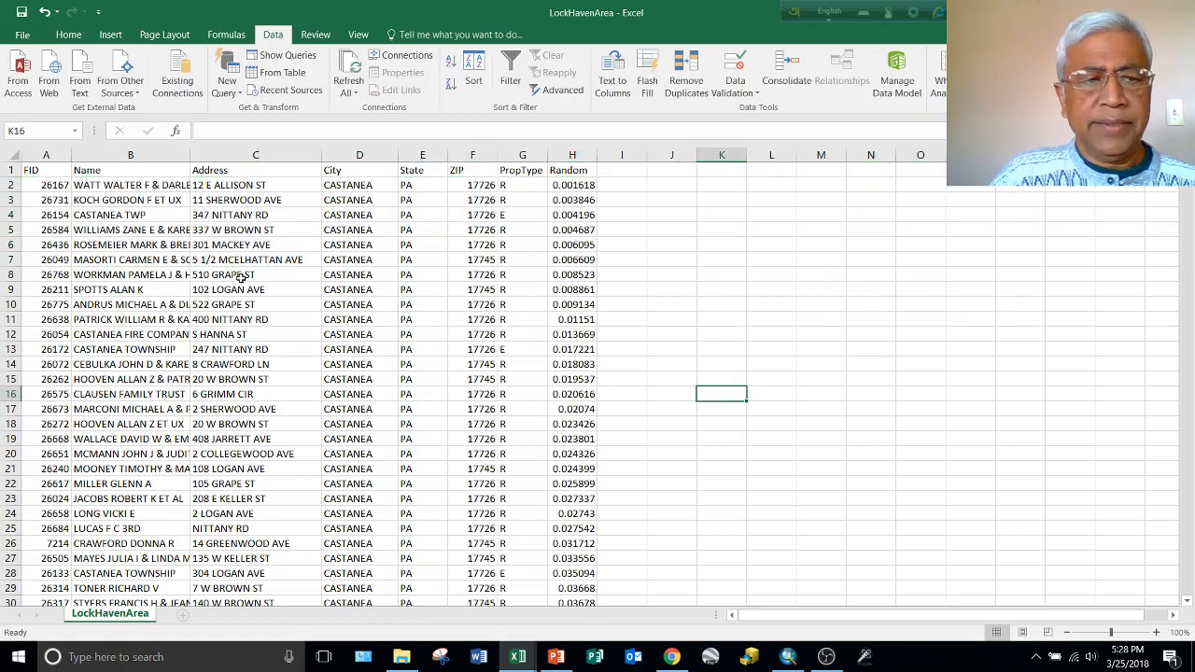
{"action": "left_click_drag", "start_coordinate": [5, 177], "coordinate": [4, 176]}
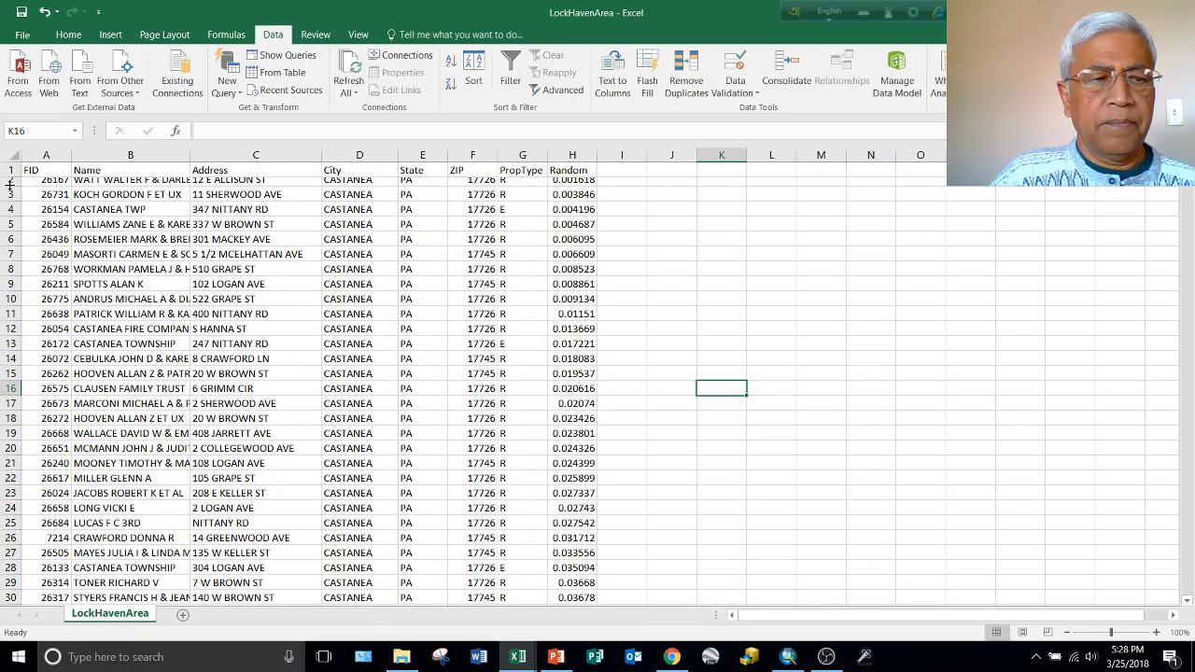
{"action": "left_click_drag", "start_coordinate": [8, 181], "coordinate": [16, 254]}
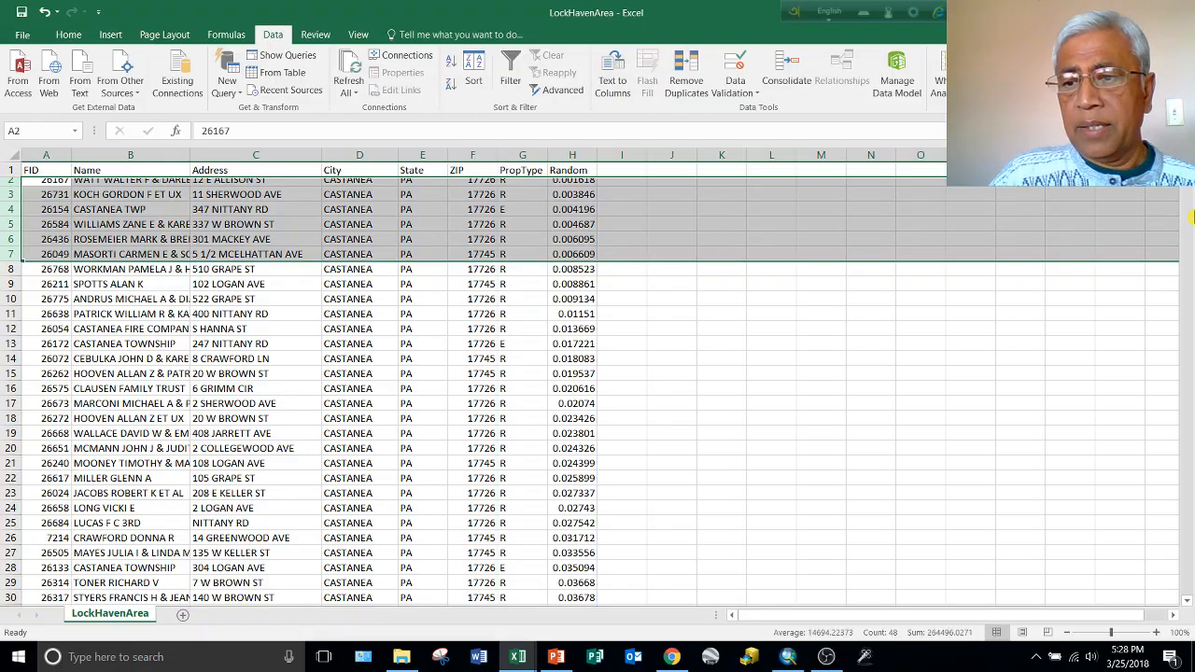
{"action": "left_click_drag", "start_coordinate": [1186, 176], "coordinate": [1190, 192]}
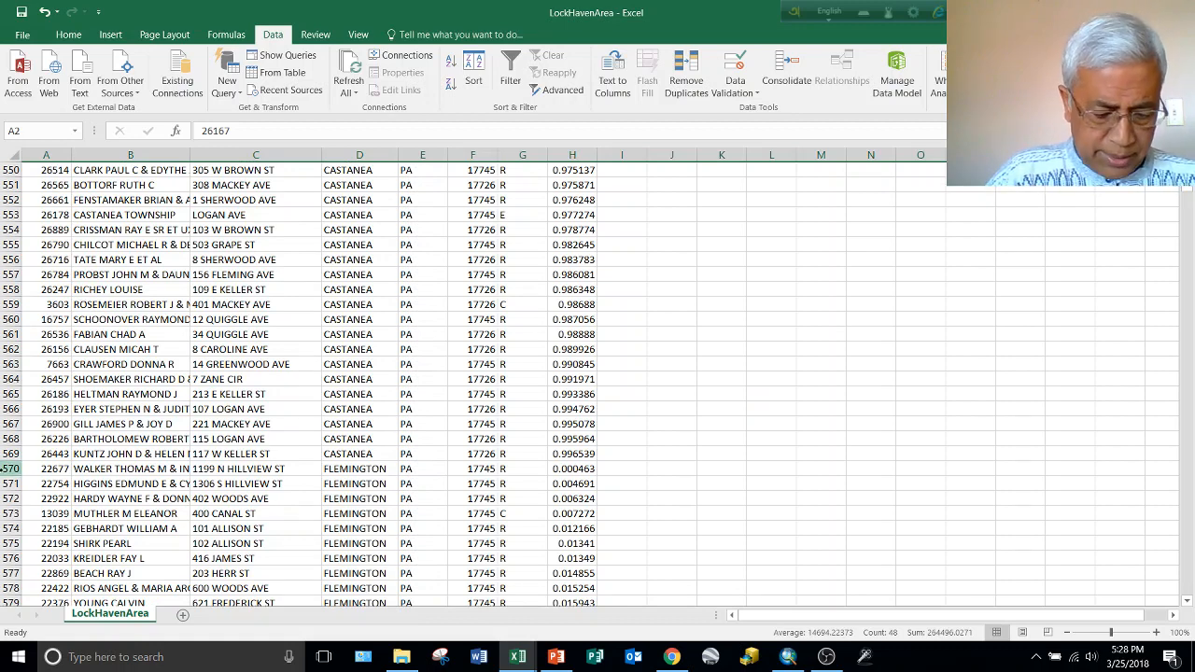
{"action": "left_click_drag", "start_coordinate": [6, 468], "coordinate": [15, 561]}
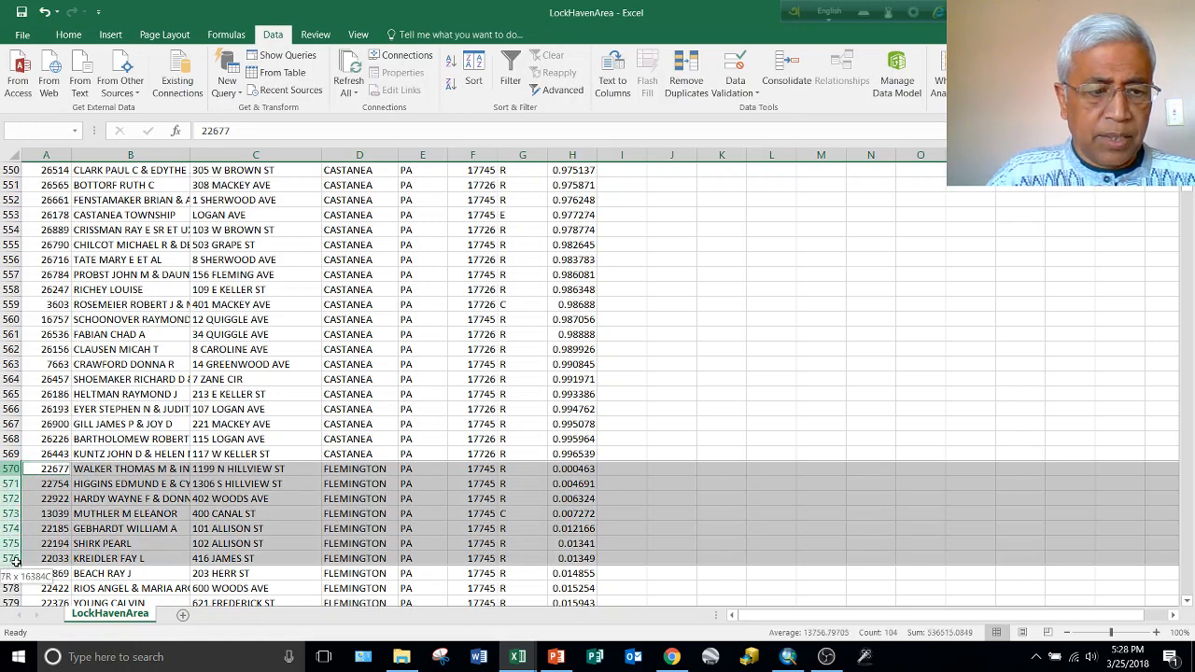
{"action": "left_click_drag", "start_coordinate": [15, 561], "coordinate": [16, 569]}
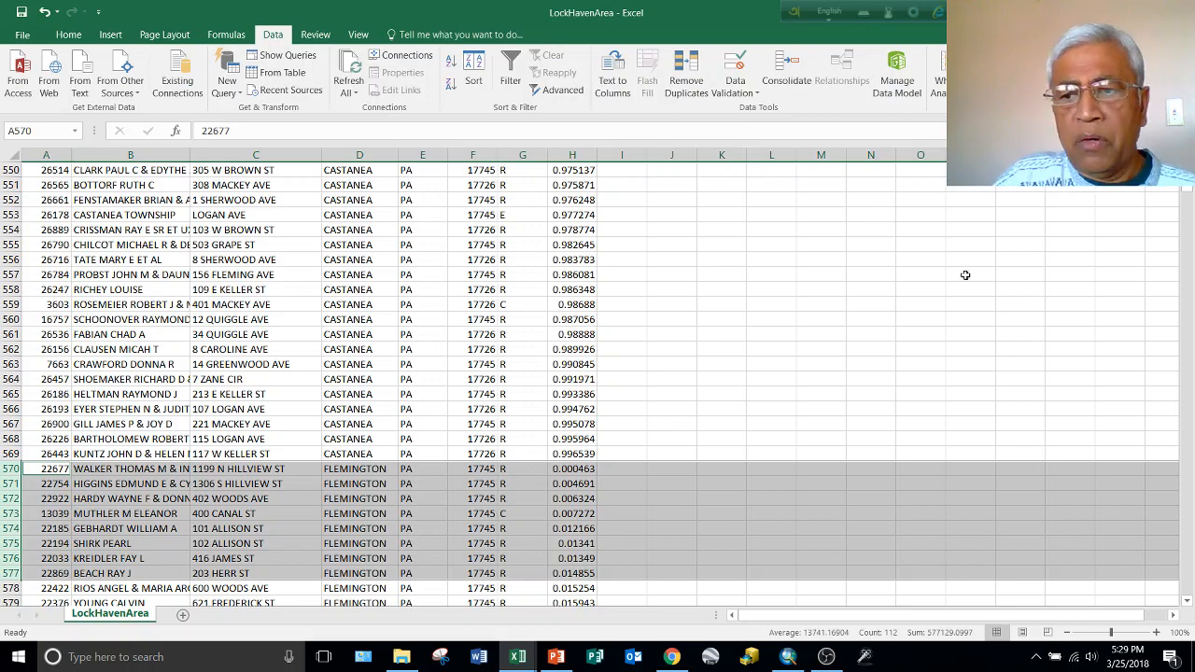
{"action": "left_click_drag", "start_coordinate": [1186, 267], "coordinate": [1186, 192]}
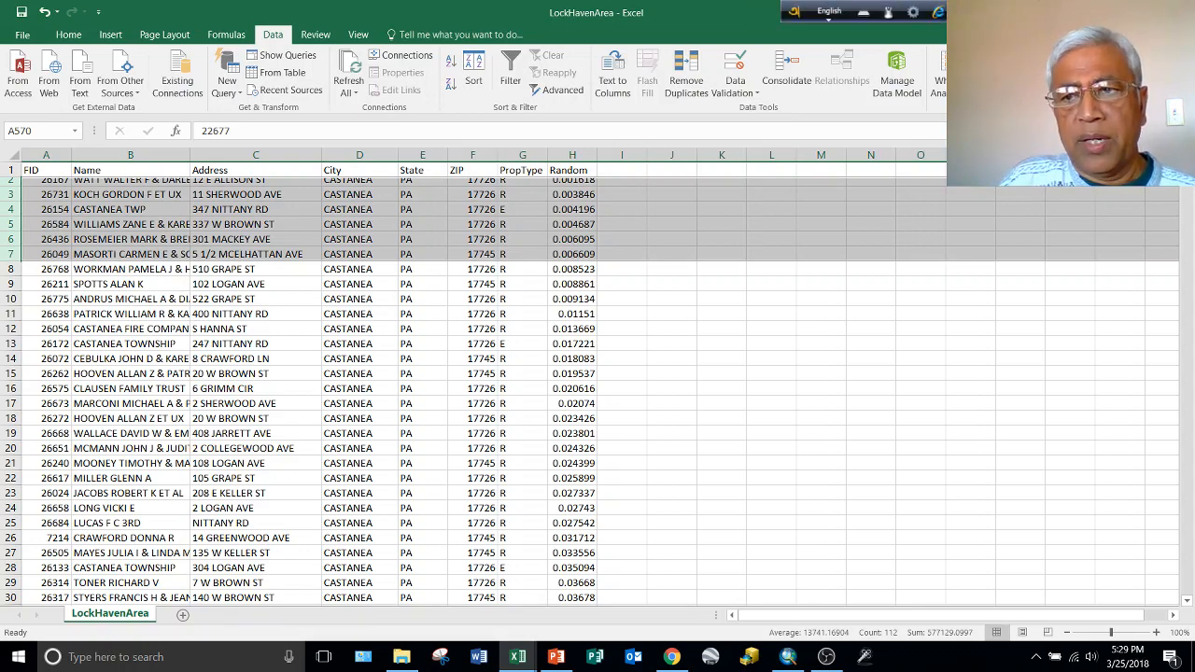
Switch to ArcMap and display the ParcelsLHarea layer over the full extent of the county map.
{"action": "key", "text": "alt+Tab"}
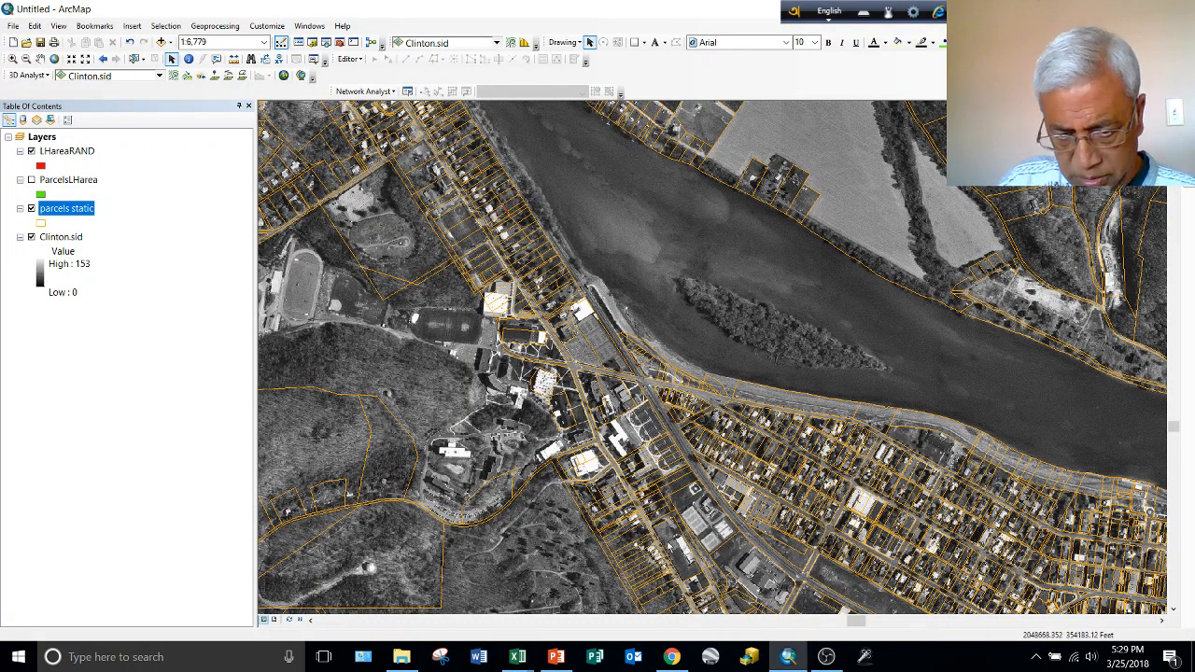
{"action": "mouse_move", "coordinate": [789, 659]}
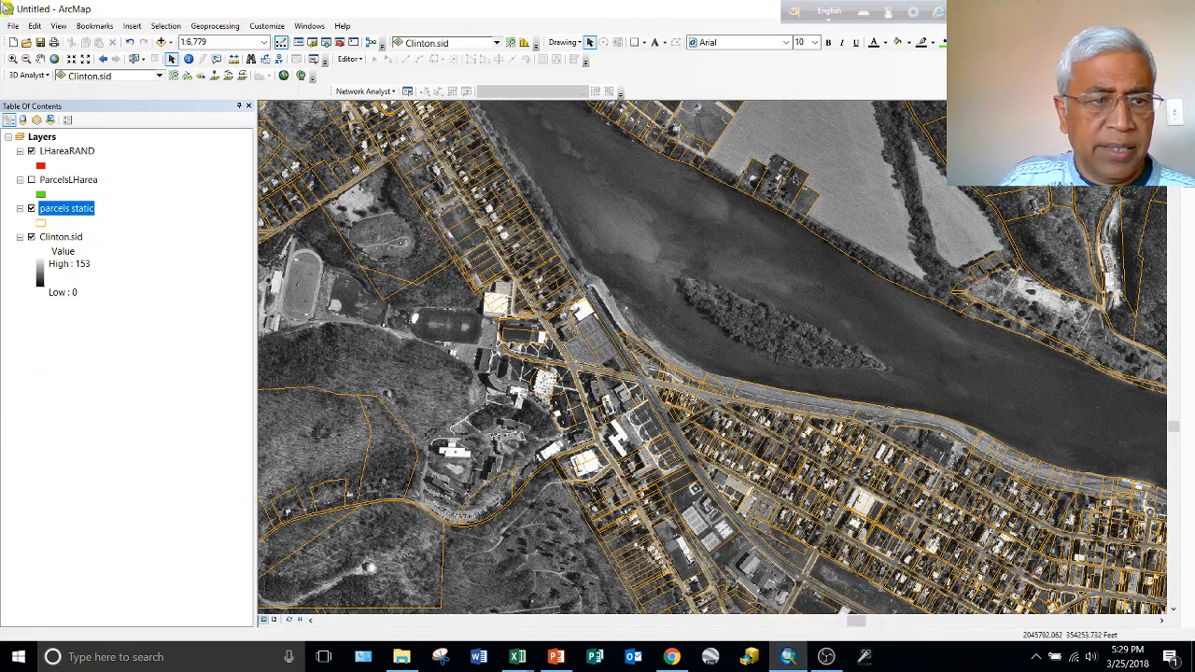
{"action": "left_click", "coordinate": [37, 180], "text": "ctrl"}
{"action": "left_click", "coordinate": [36, 182]}
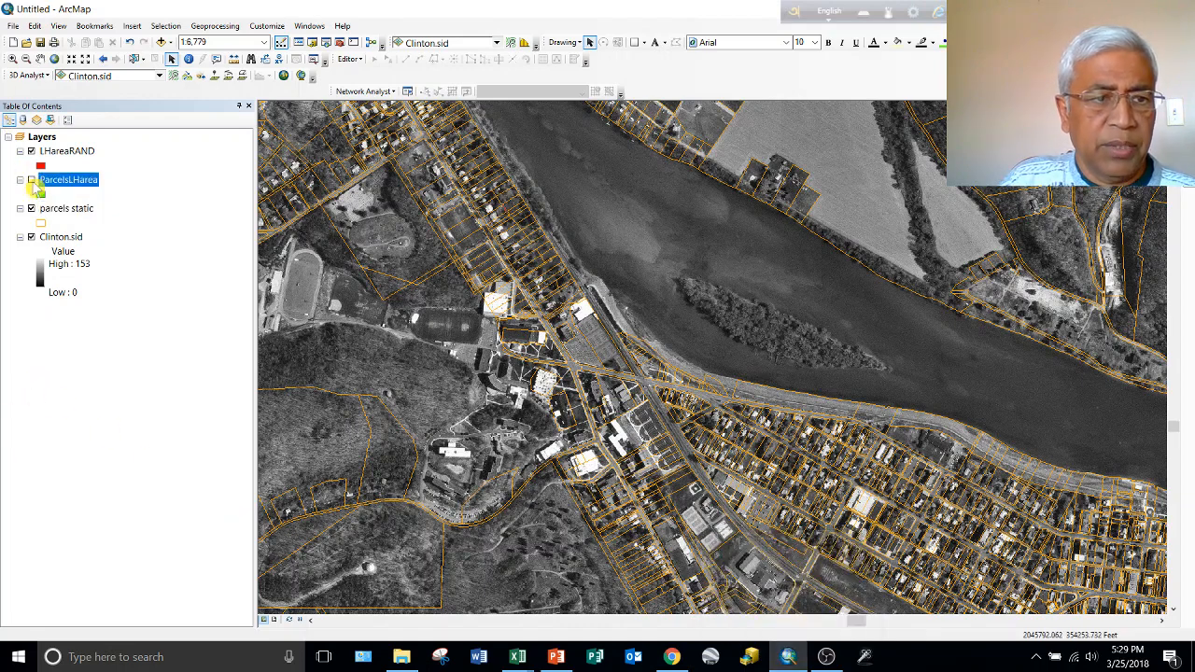
{"action": "left_click", "coordinate": [31, 180]}
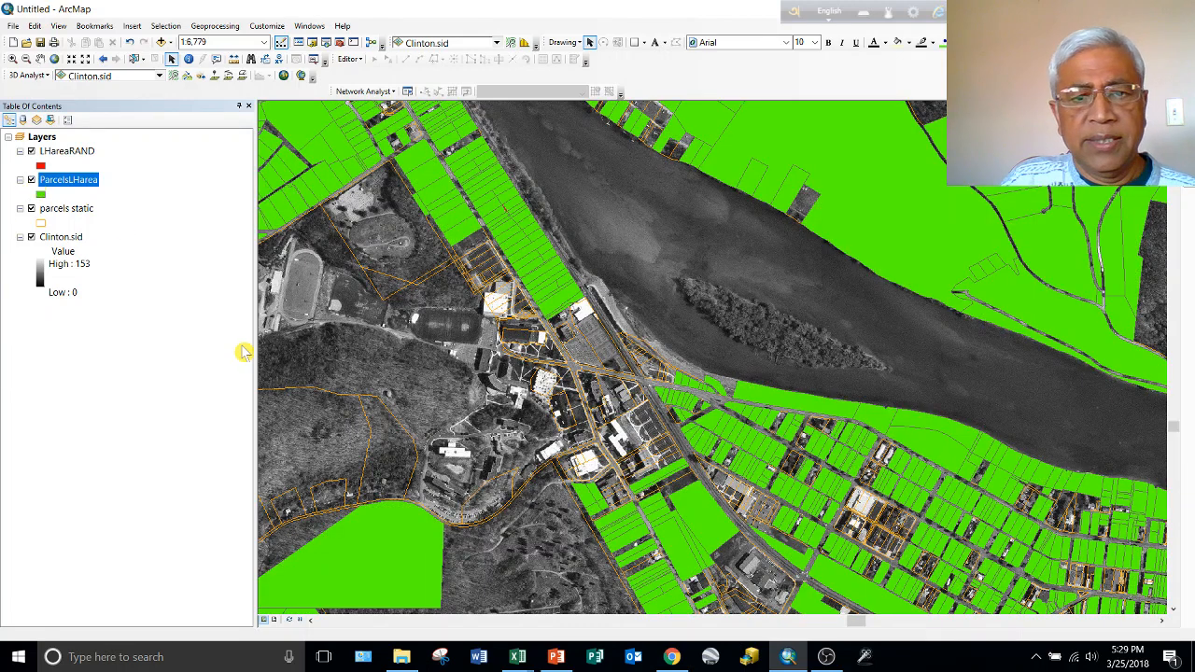
{"action": "left_click", "coordinate": [54, 59]}
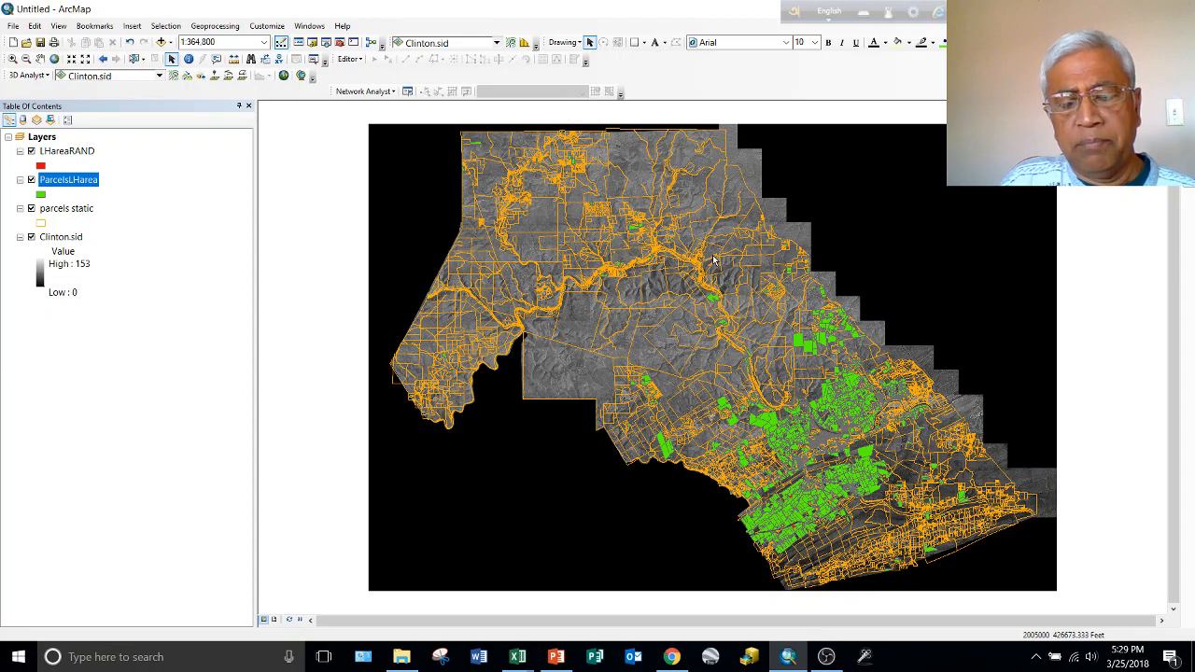
Hide the ParcelsLHarea and parcels static layers and examine the LHareaRAND sample parcels up close around Lock Haven.
{"action": "left_click", "coordinate": [30, 179]}
{"action": "left_click", "coordinate": [30, 209]}
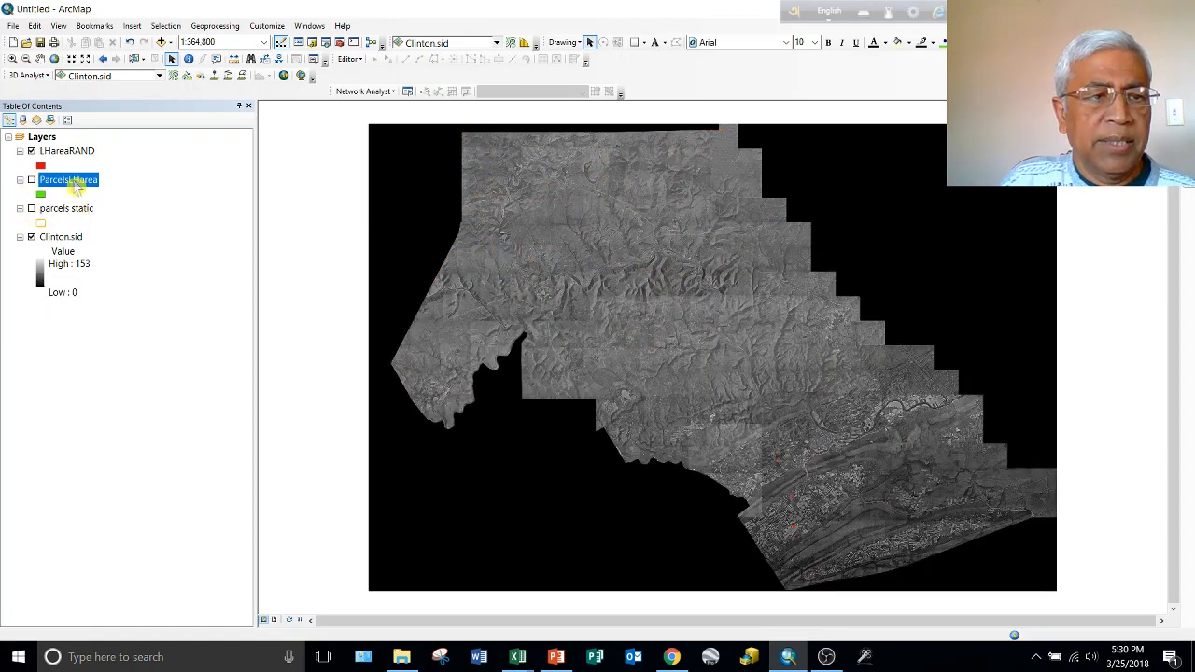
{"action": "right_click", "coordinate": [67, 152]}
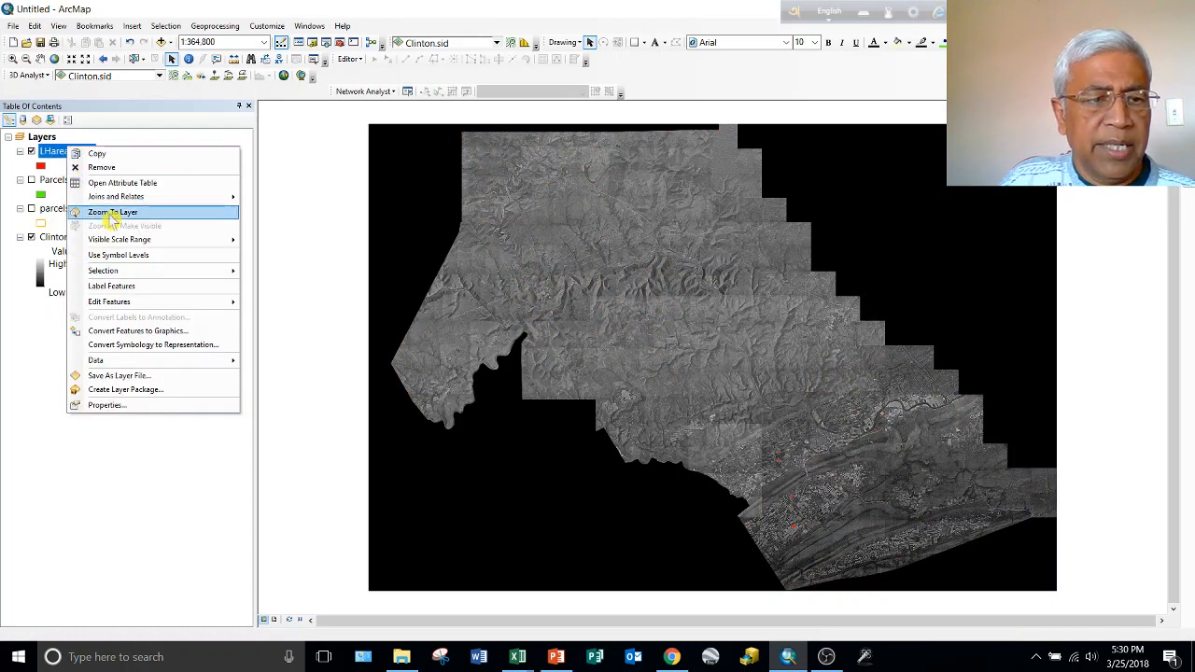
{"action": "left_click", "coordinate": [112, 217]}
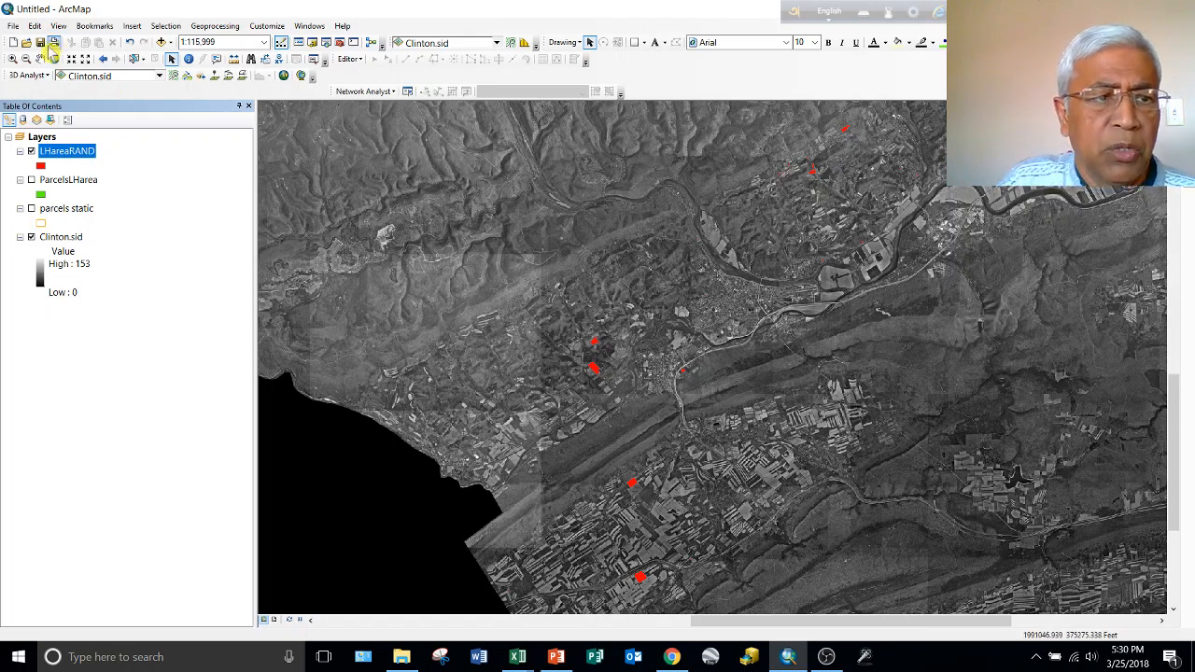
{"action": "left_click", "coordinate": [14, 59]}
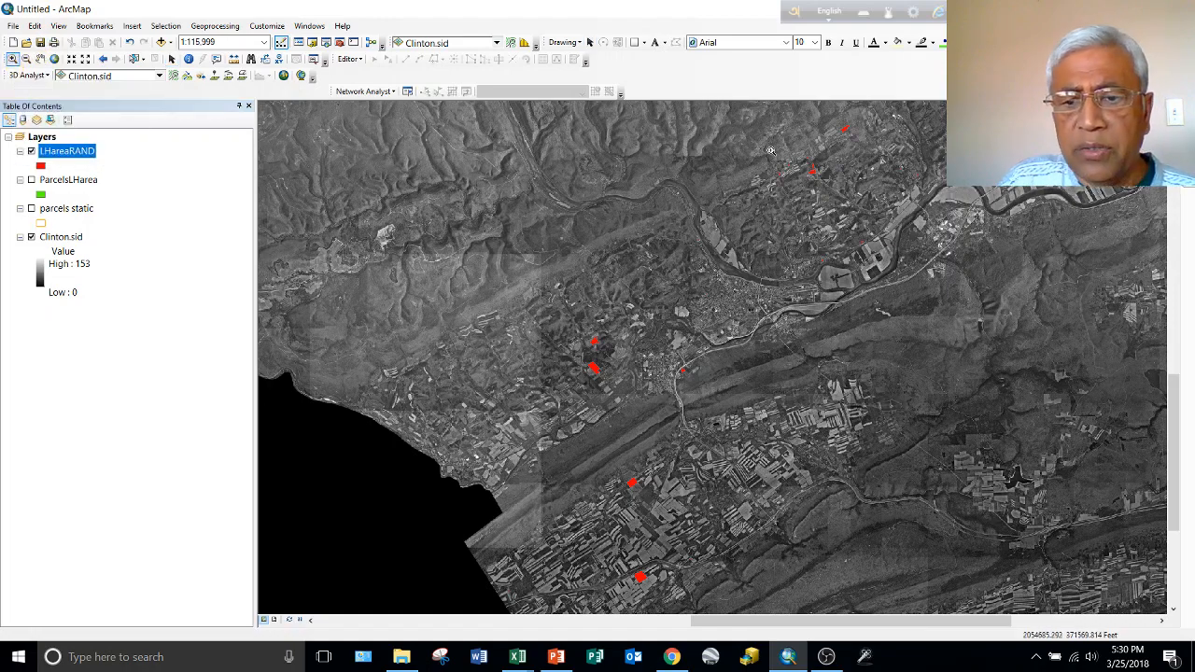
{"action": "left_click_drag", "start_coordinate": [700, 267], "coordinate": [797, 337]}
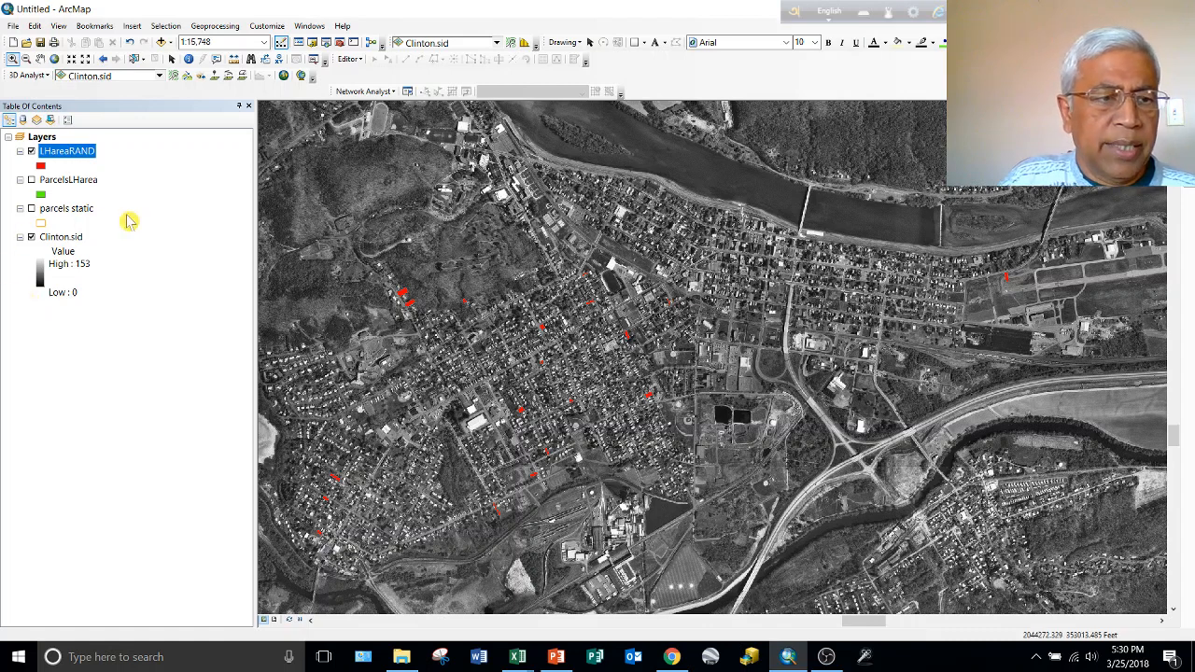
Show the parcels static layer and start an attribute join on it based on its FID field.
{"action": "left_click", "coordinate": [79, 209]}
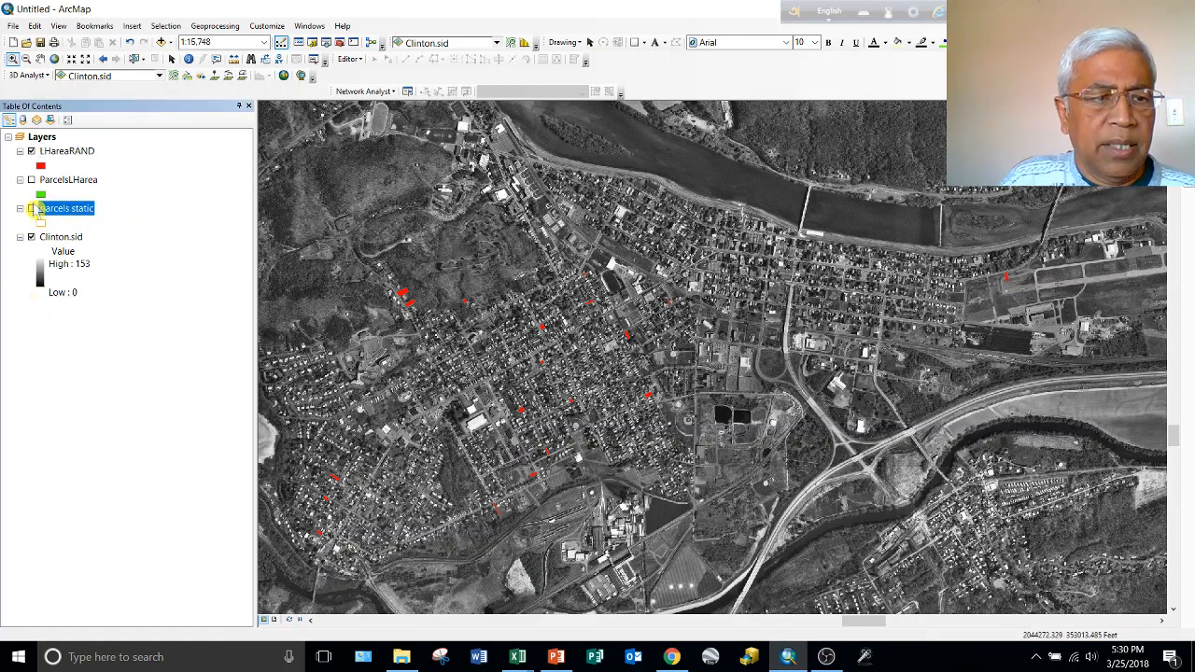
{"action": "left_click", "coordinate": [31, 208]}
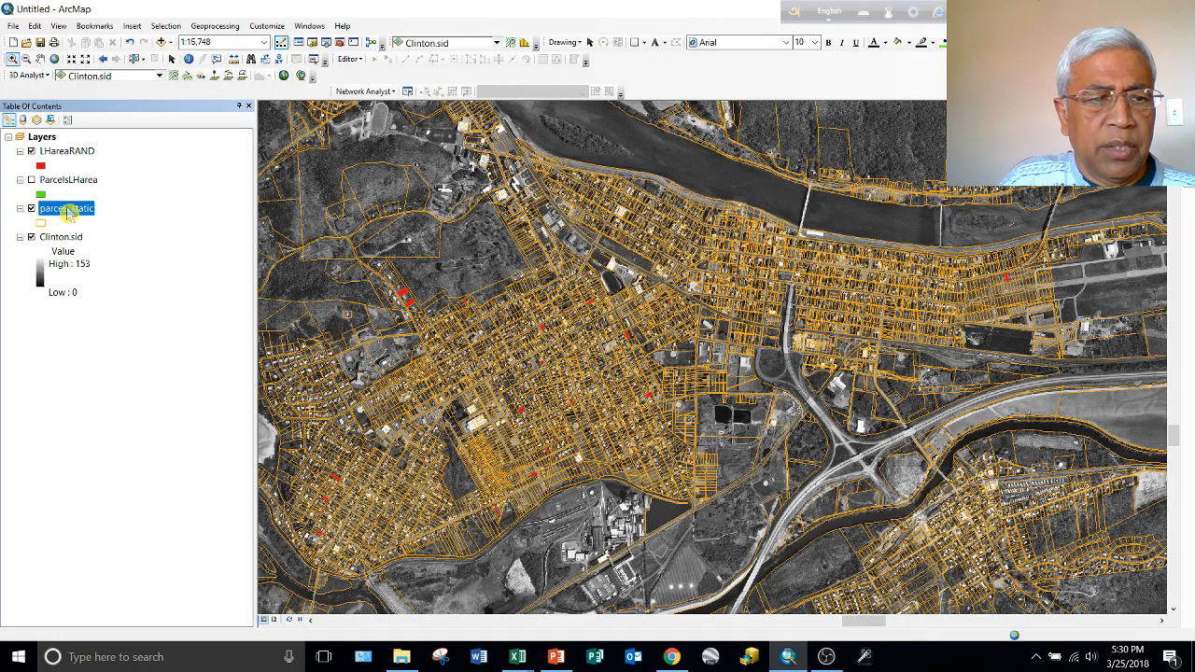
{"action": "right_click", "coordinate": [73, 212]}
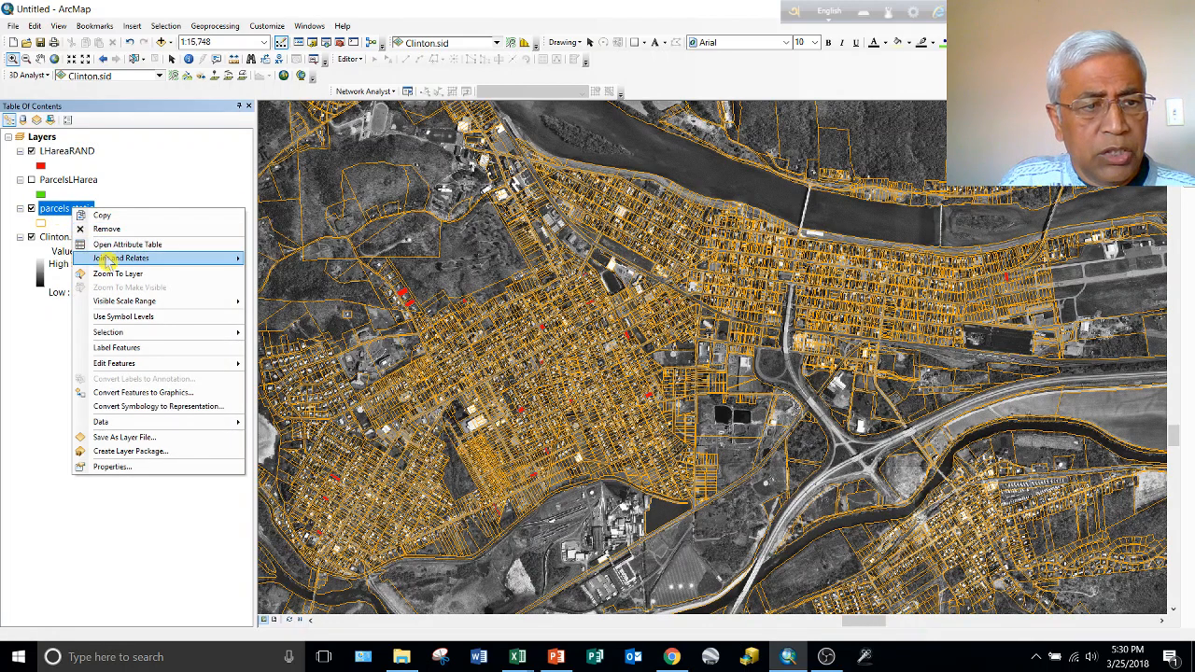
{"action": "mouse_move", "coordinate": [108, 259]}
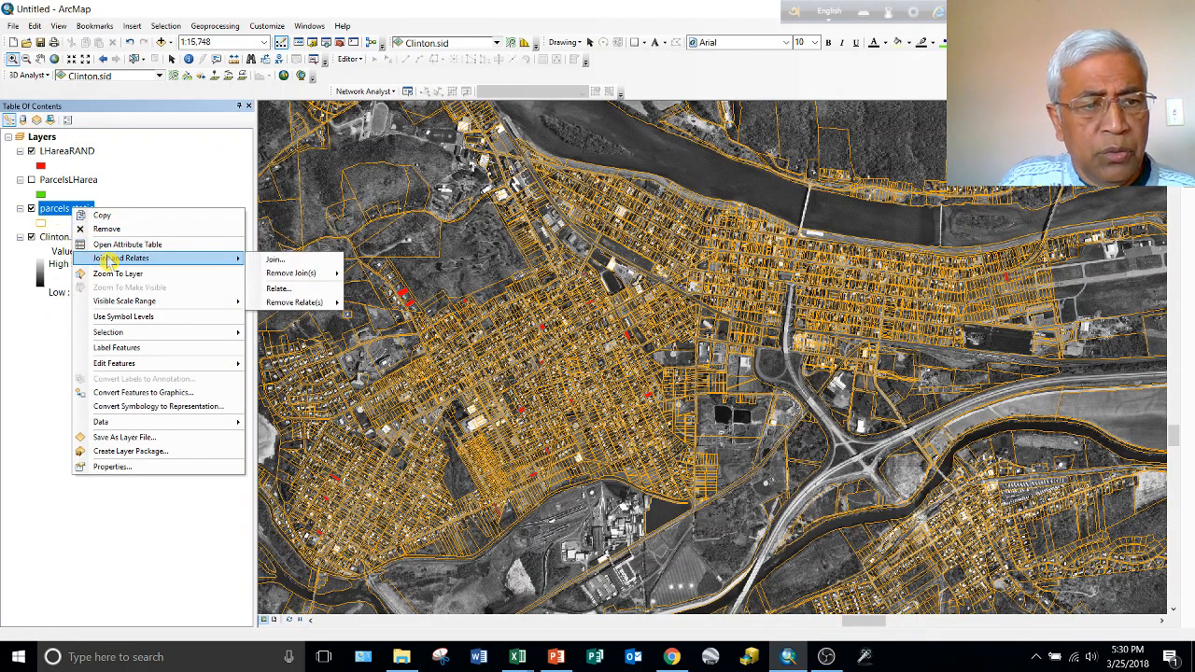
{"action": "left_click", "coordinate": [280, 260]}
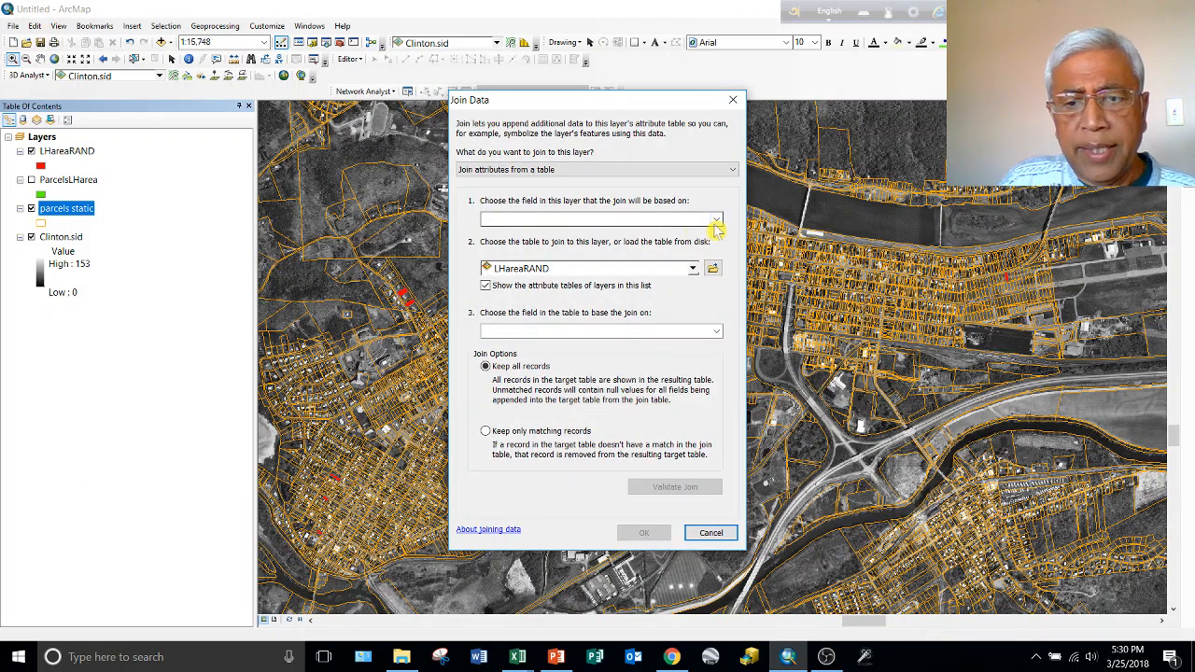
{"action": "left_click", "coordinate": [721, 219]}
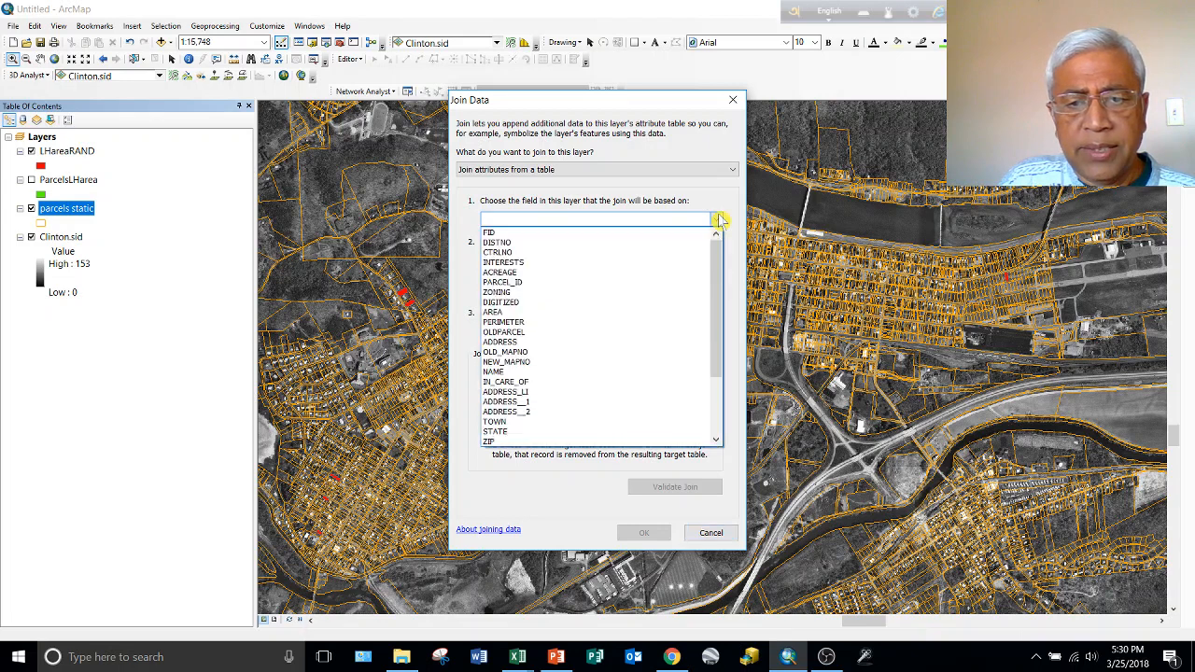
{"action": "left_click", "coordinate": [581, 231]}
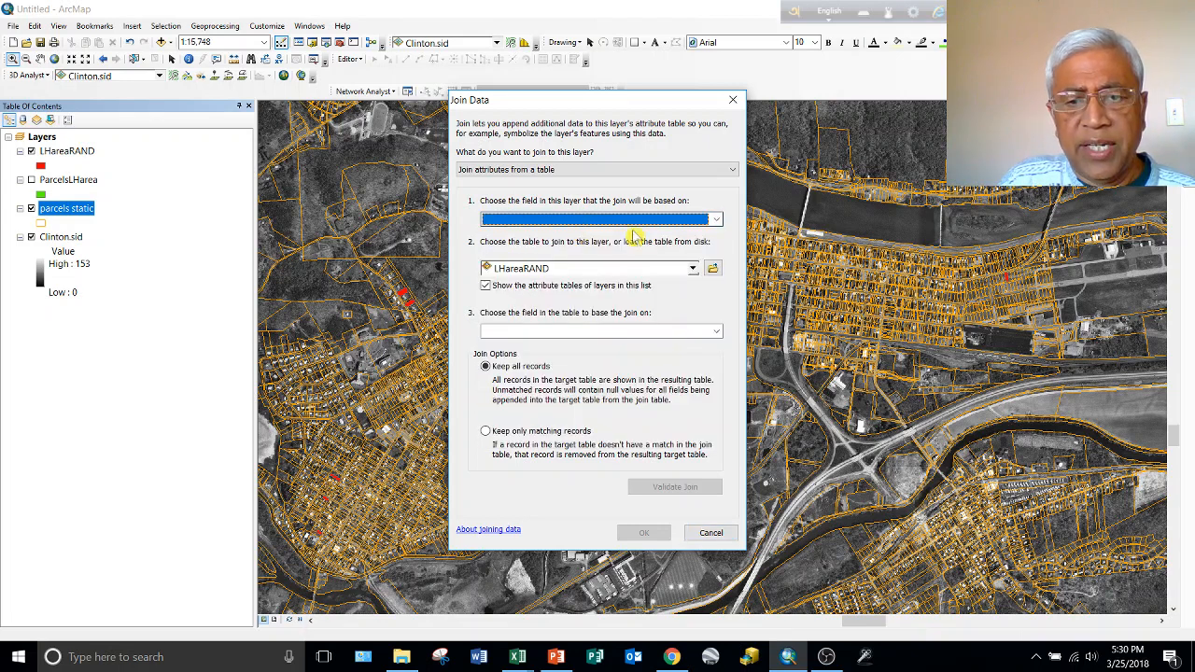
{"action": "left_click", "coordinate": [721, 221]}
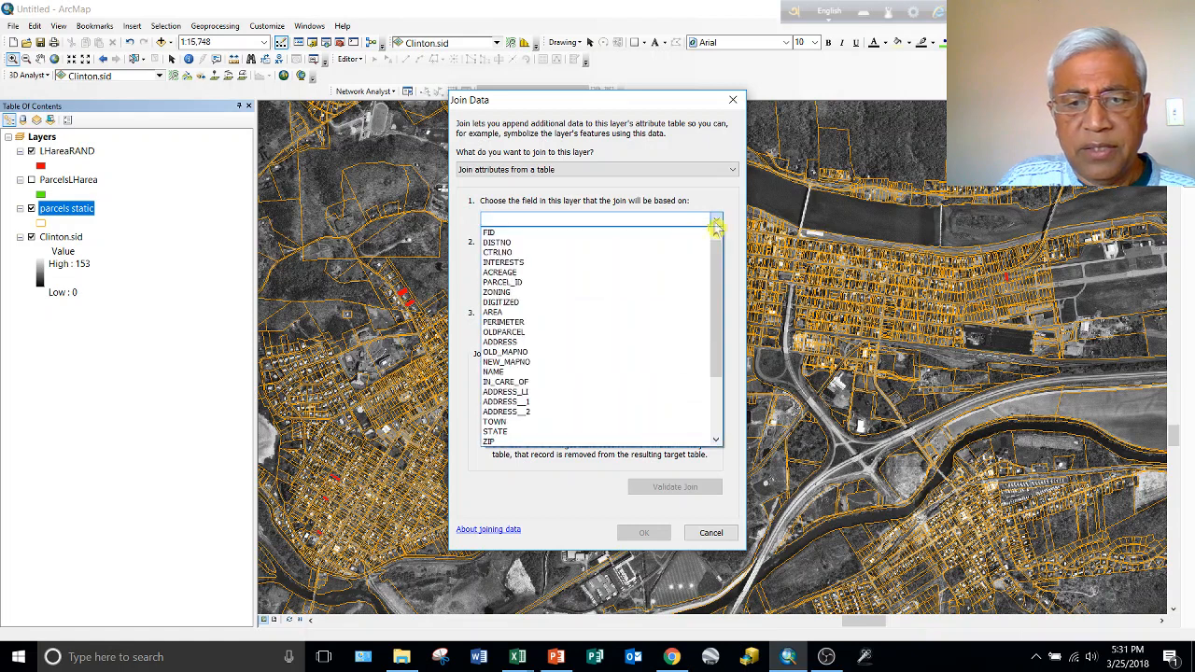
{"action": "left_click", "coordinate": [561, 241]}
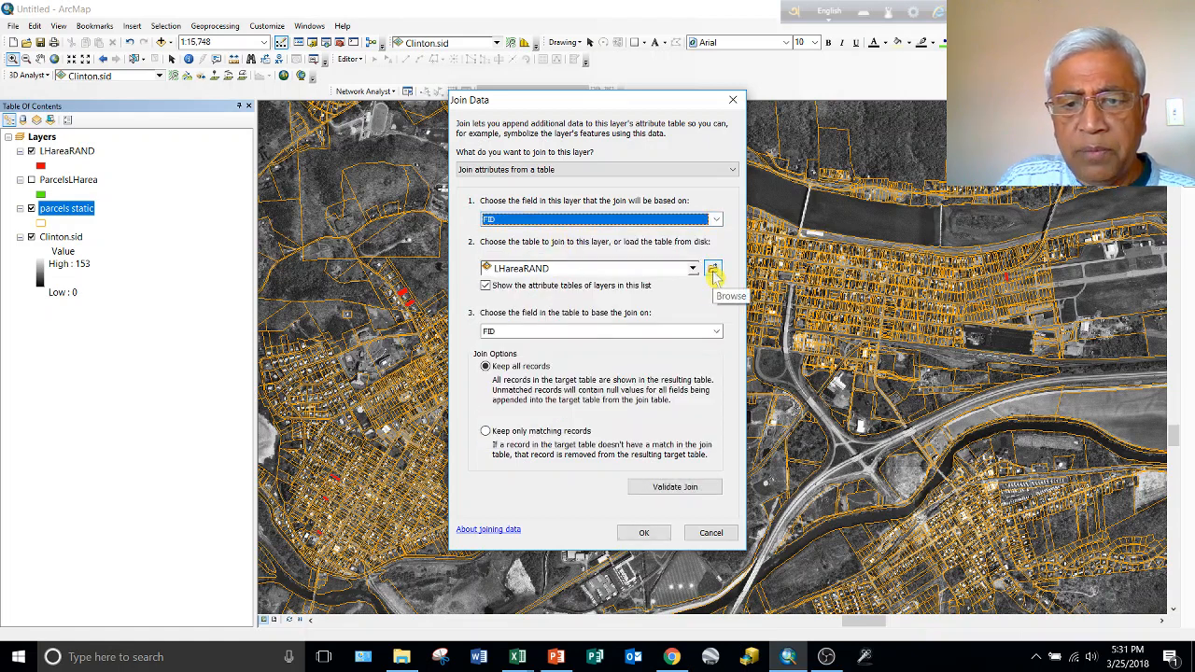
Choose LHareaRand.csv from the Clinton_Data folder as the table to join to the parcels static layer.
{"action": "left_click", "coordinate": [713, 270]}
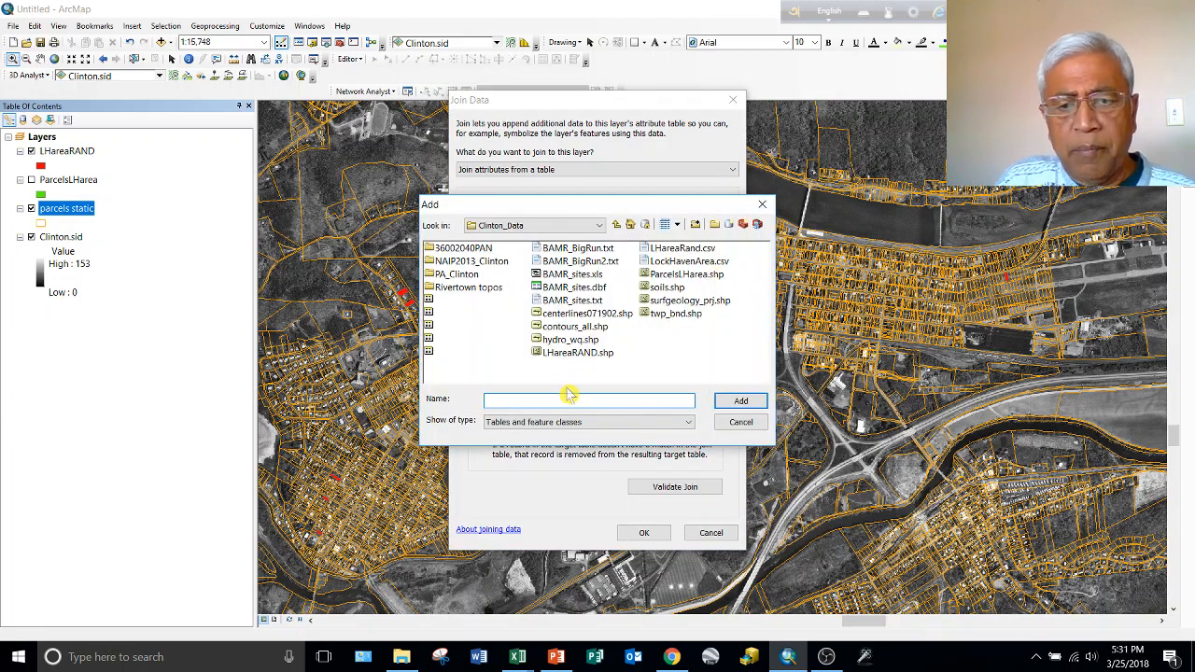
{"action": "left_click", "coordinate": [571, 358]}
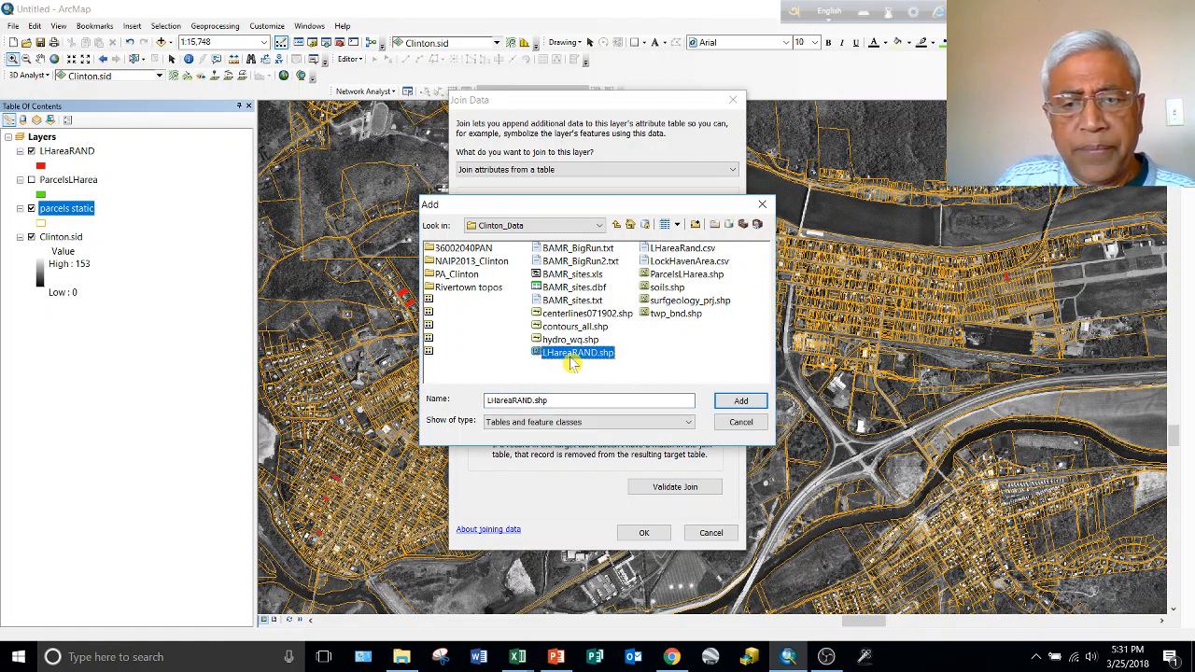
{"action": "left_click", "coordinate": [691, 248]}
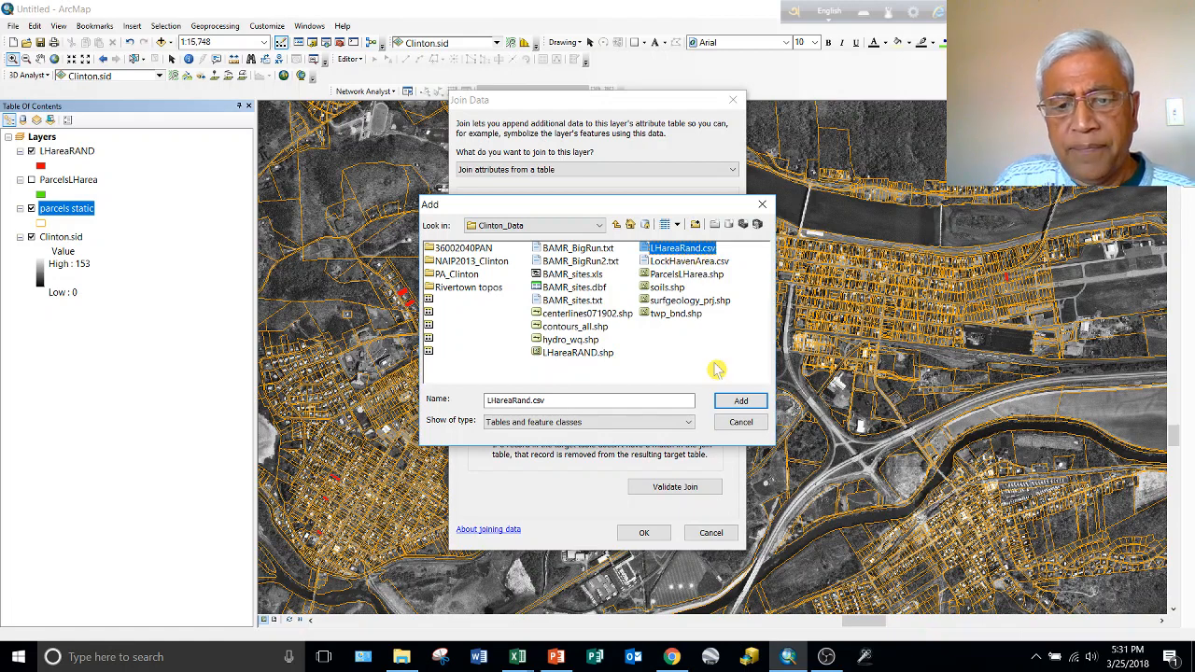
{"action": "left_click", "coordinate": [741, 402]}
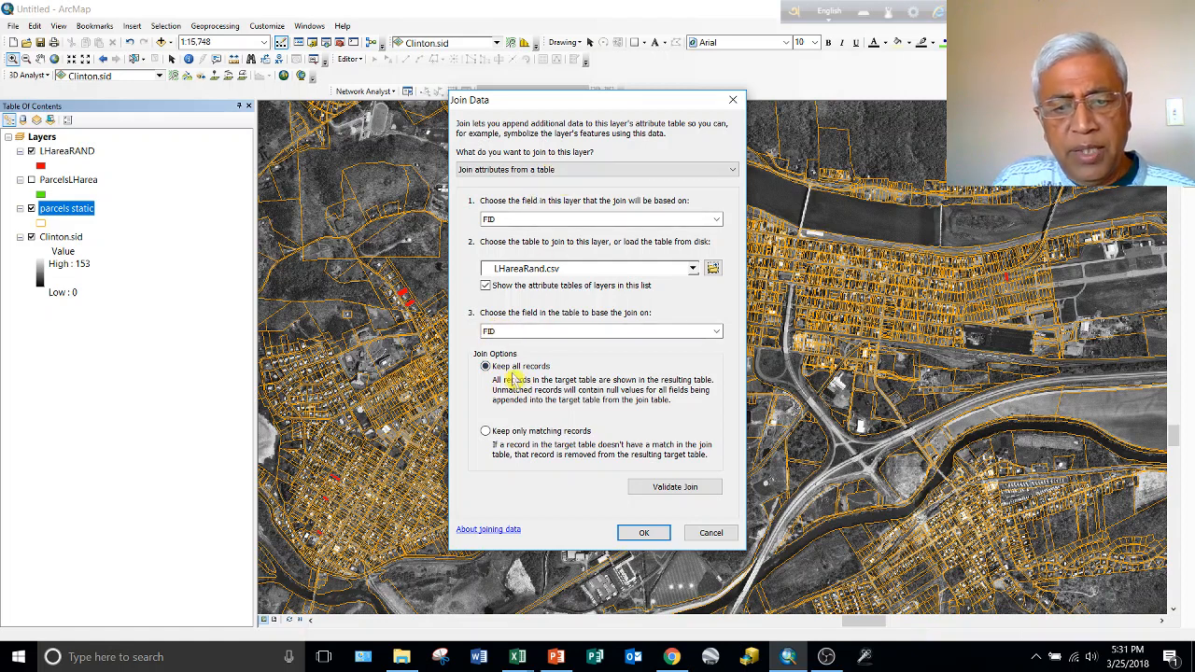
Set the join to keep only matching records, validate it, and apply it to the parcels static layer.
{"action": "left_click", "coordinate": [486, 431]}
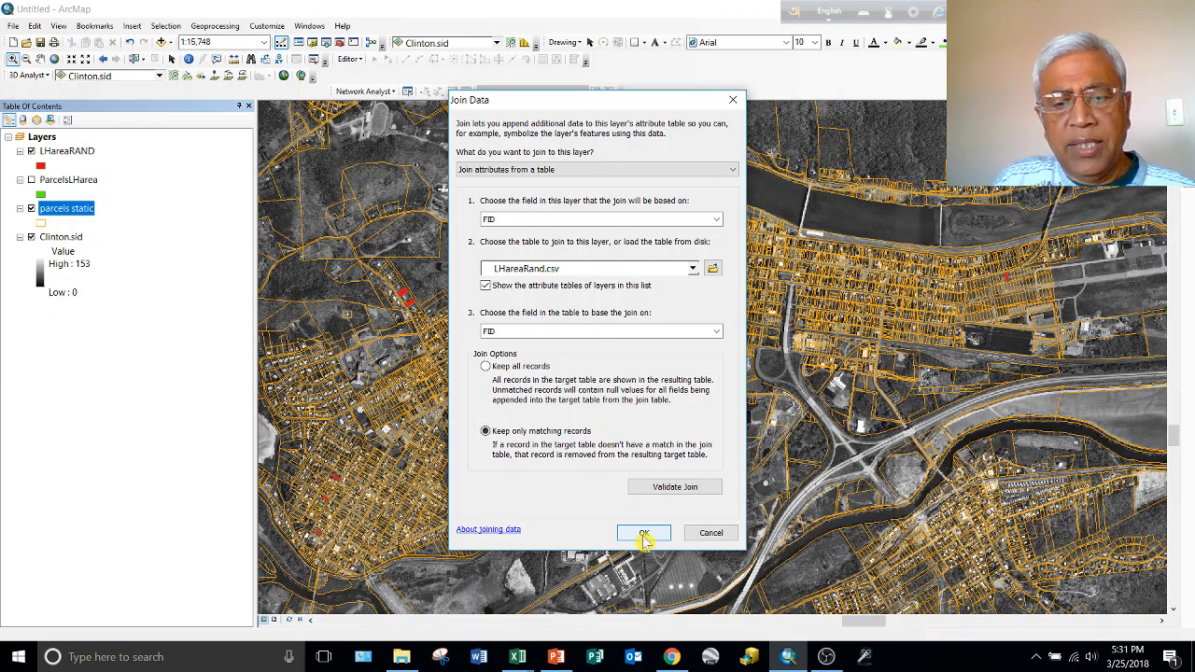
{"action": "left_click", "coordinate": [691, 485]}
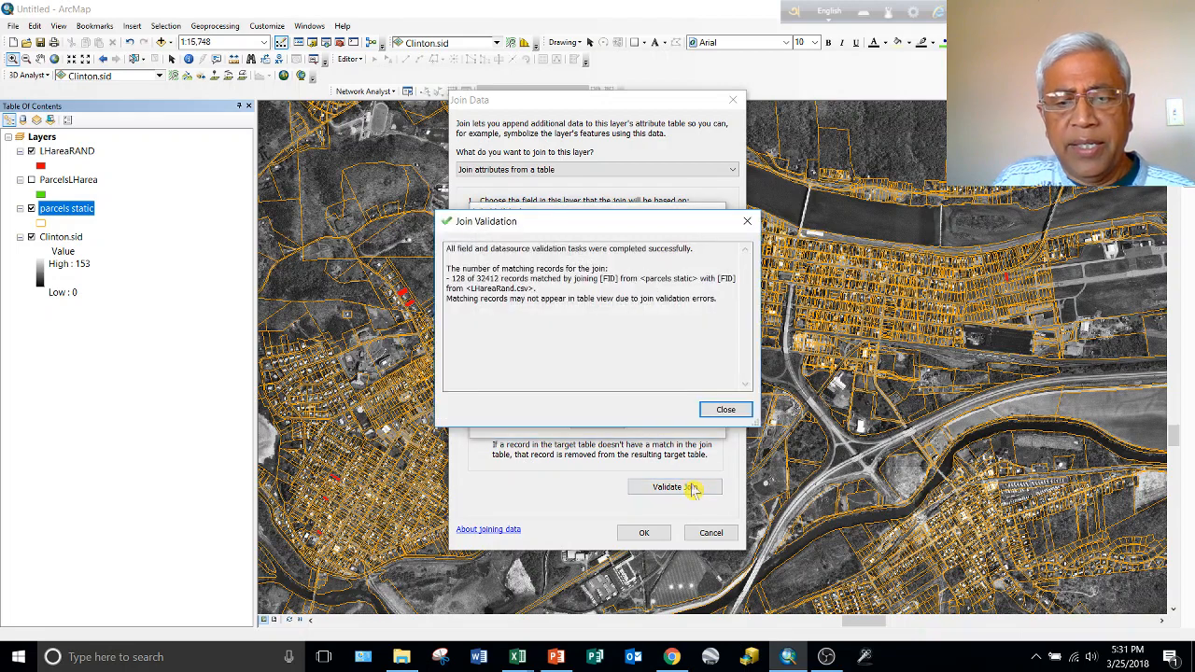
{"action": "left_click", "coordinate": [719, 414]}
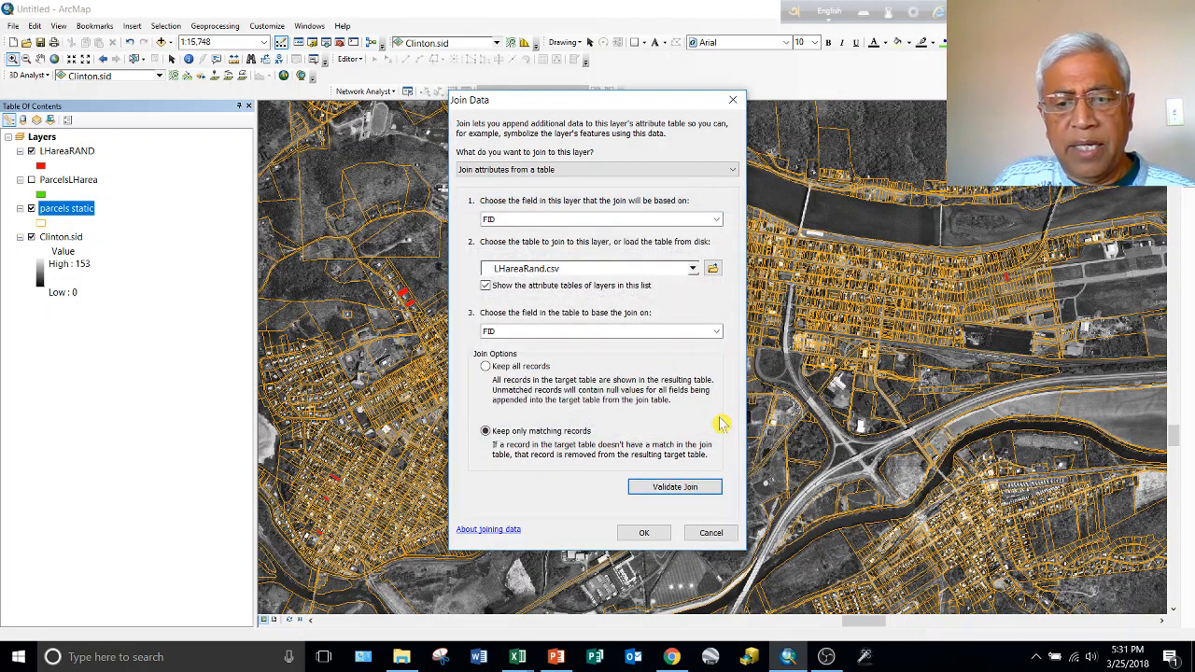
{"action": "left_click", "coordinate": [644, 534]}
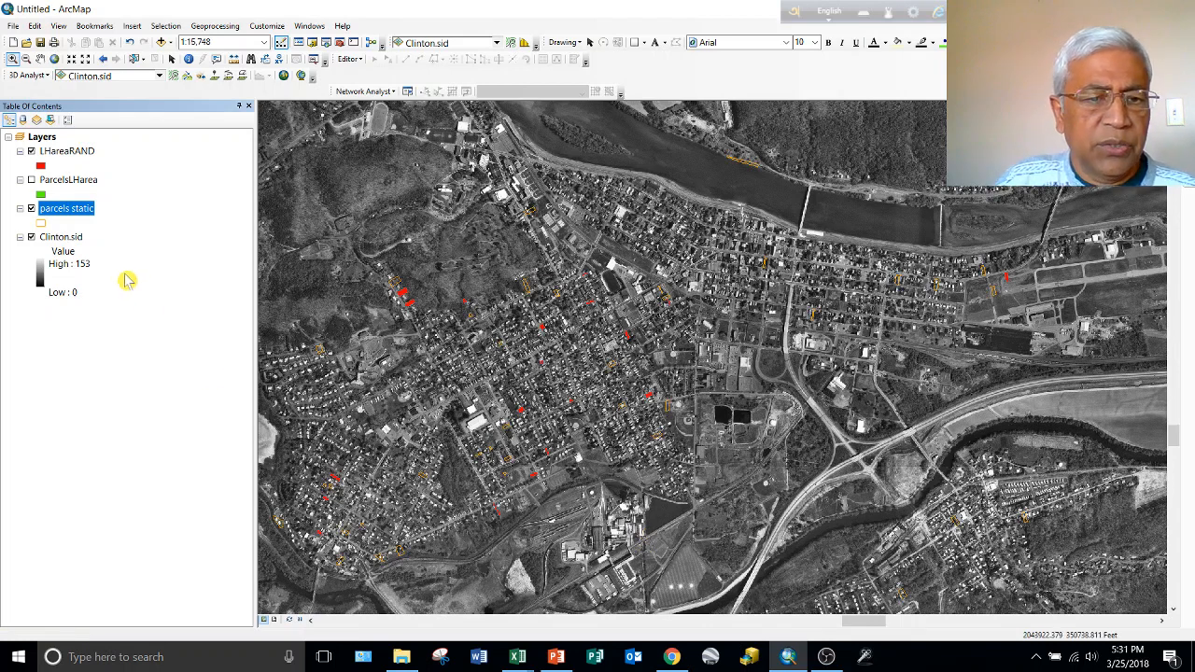
Review the attribute table of the joined parcels static layer and remove the LHareaRAND layer from the map.
{"action": "right_click", "coordinate": [80, 211]}
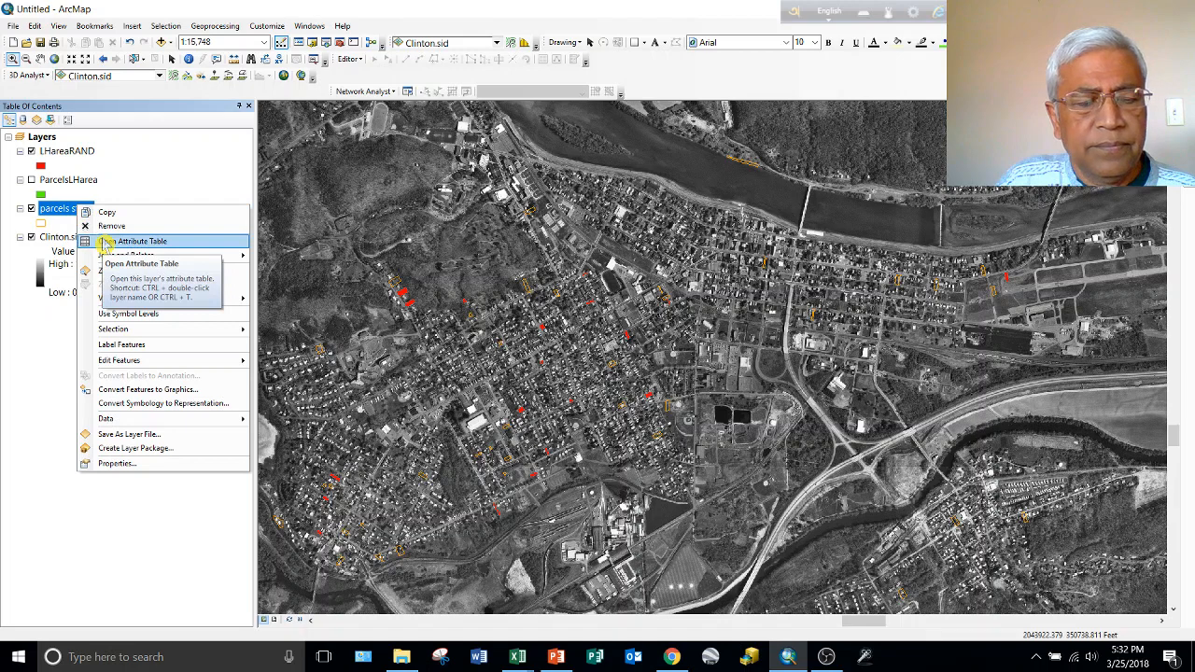
{"action": "left_click", "coordinate": [105, 243]}
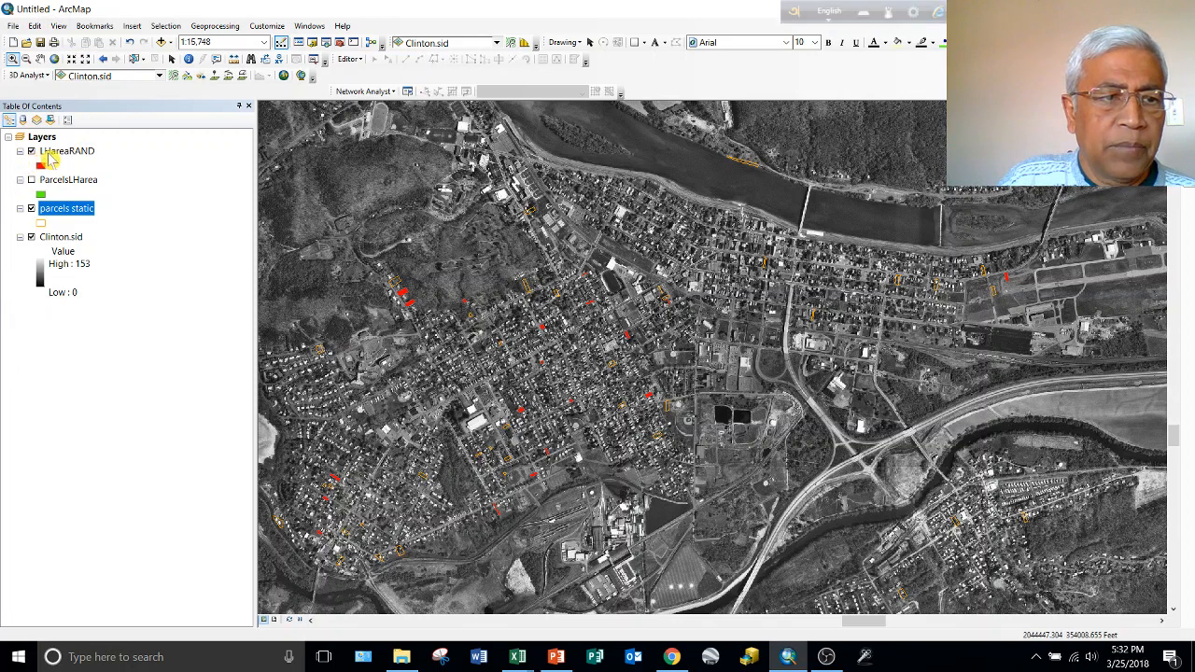
{"action": "left_click", "coordinate": [49, 156]}
{"action": "right_click", "coordinate": [51, 159]}
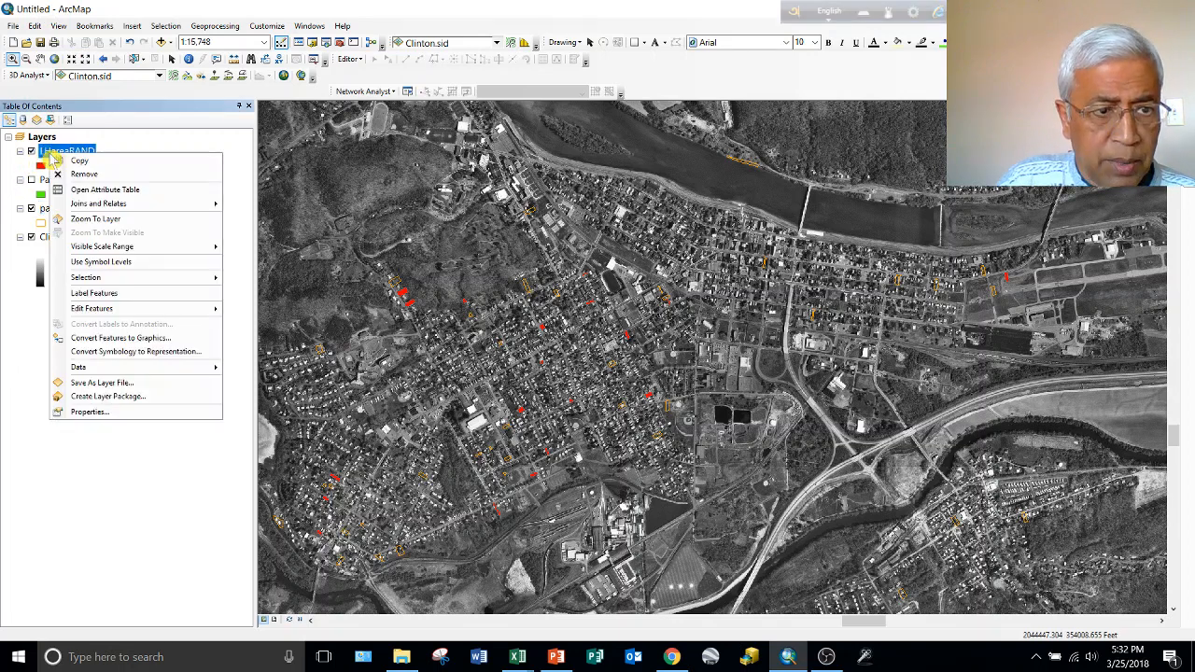
{"action": "left_click", "coordinate": [98, 175]}
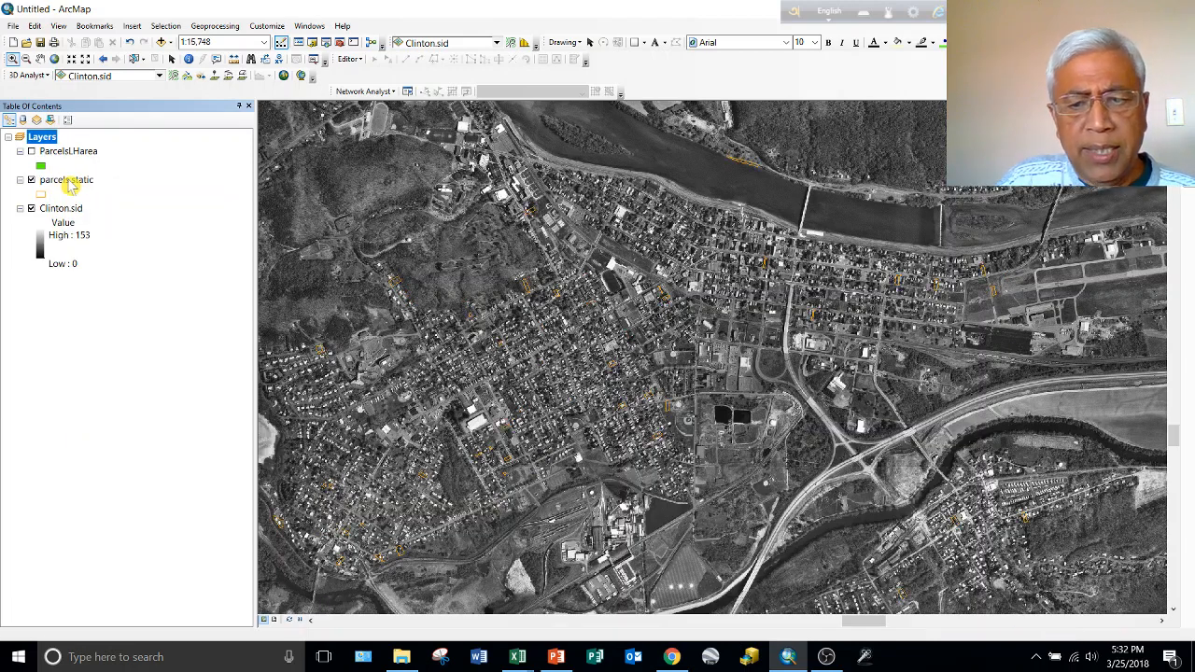
Start exporting all features of the parcels static layer and choose the GIS_forVideo folder as the output location.
{"action": "right_click", "coordinate": [71, 186]}
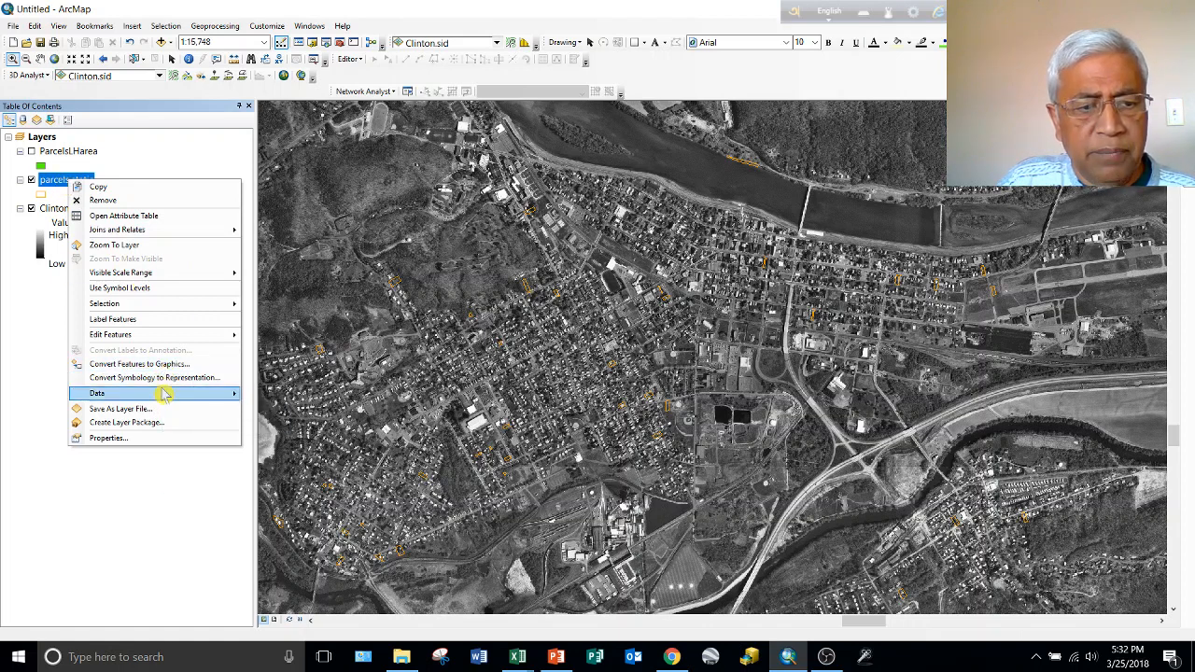
{"action": "mouse_move", "coordinate": [168, 396]}
{"action": "left_click", "coordinate": [280, 409]}
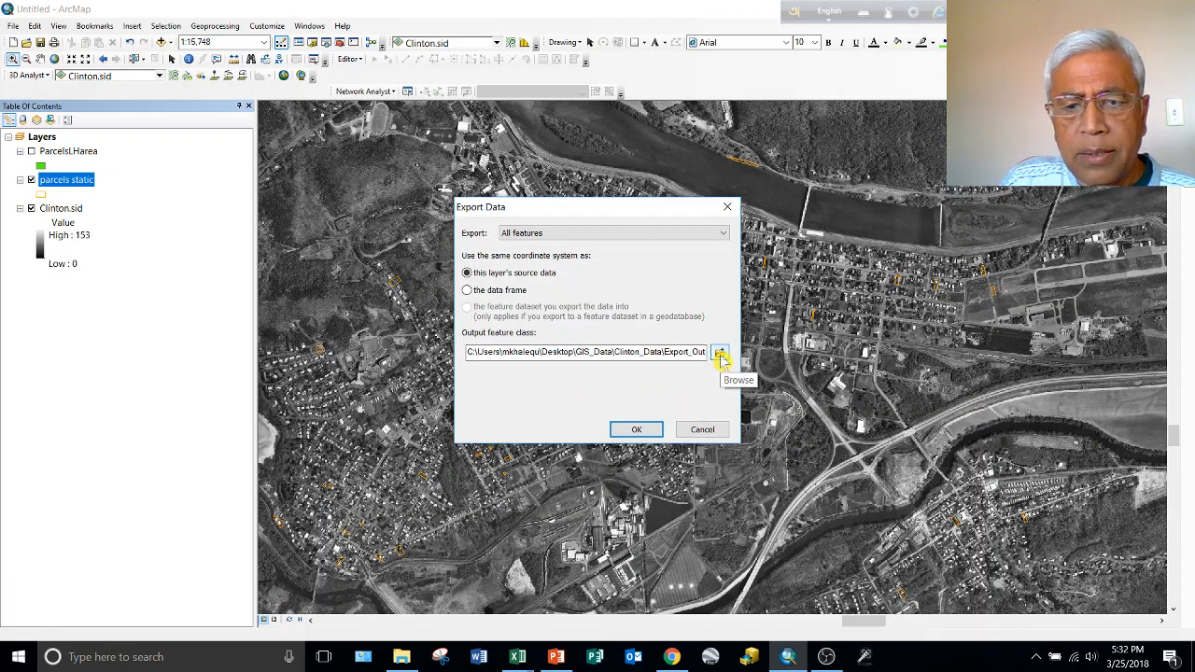
{"action": "left_click", "coordinate": [721, 355]}
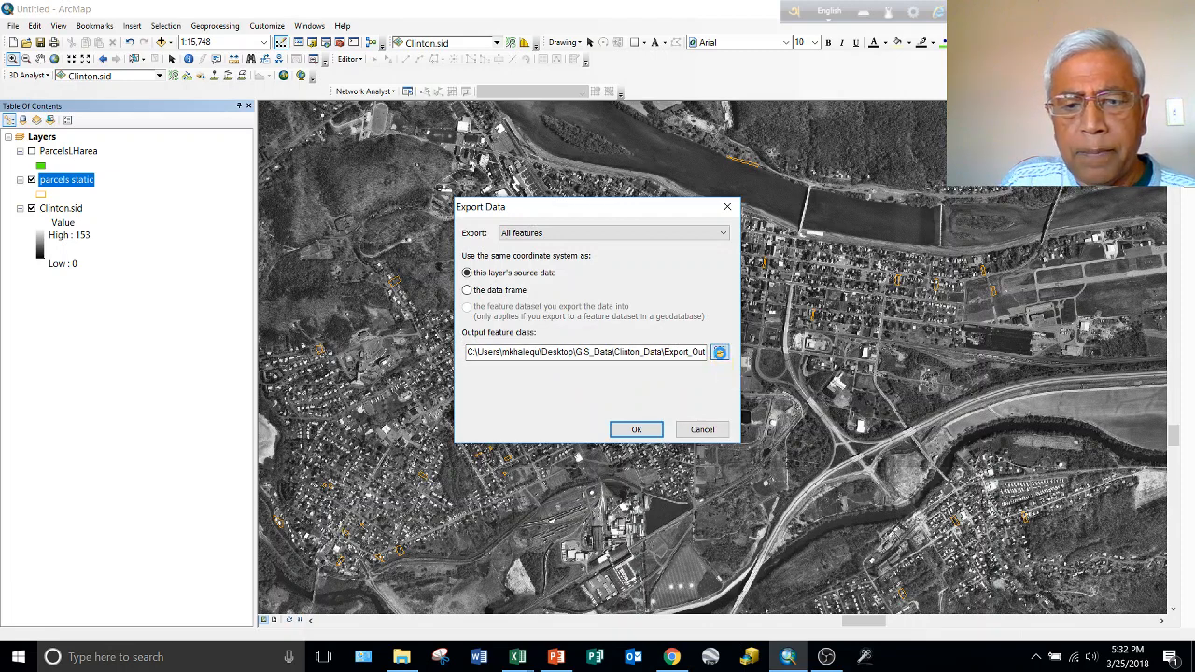
{"action": "left_click", "coordinate": [598, 226]}
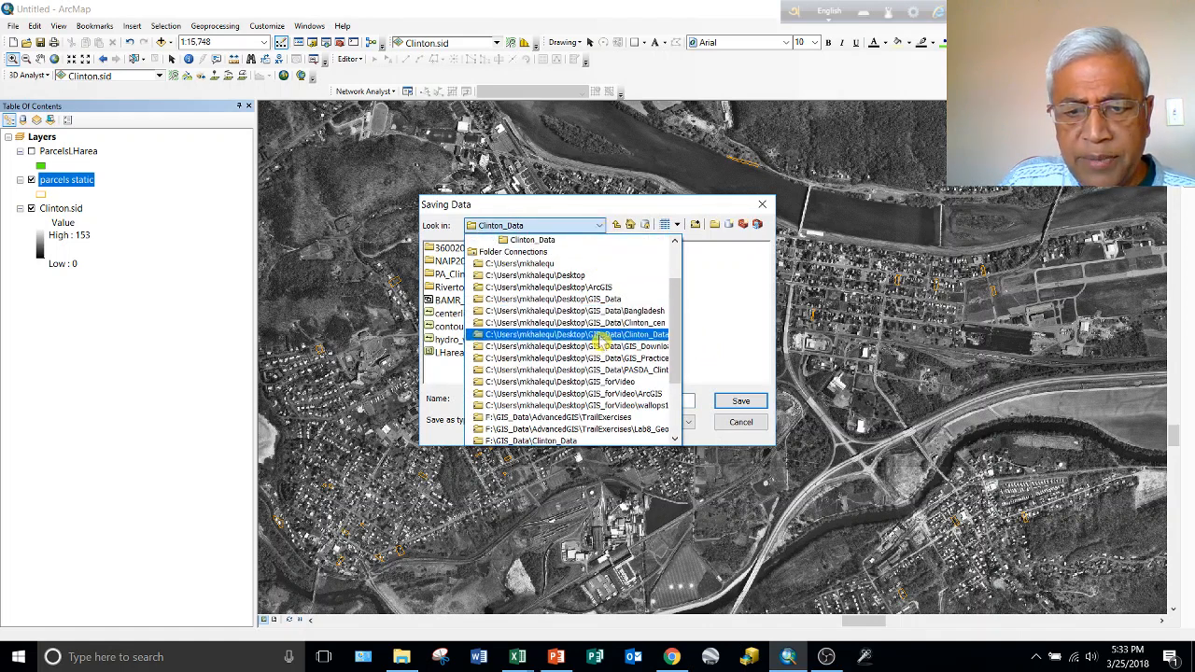
{"action": "left_click", "coordinate": [604, 381]}
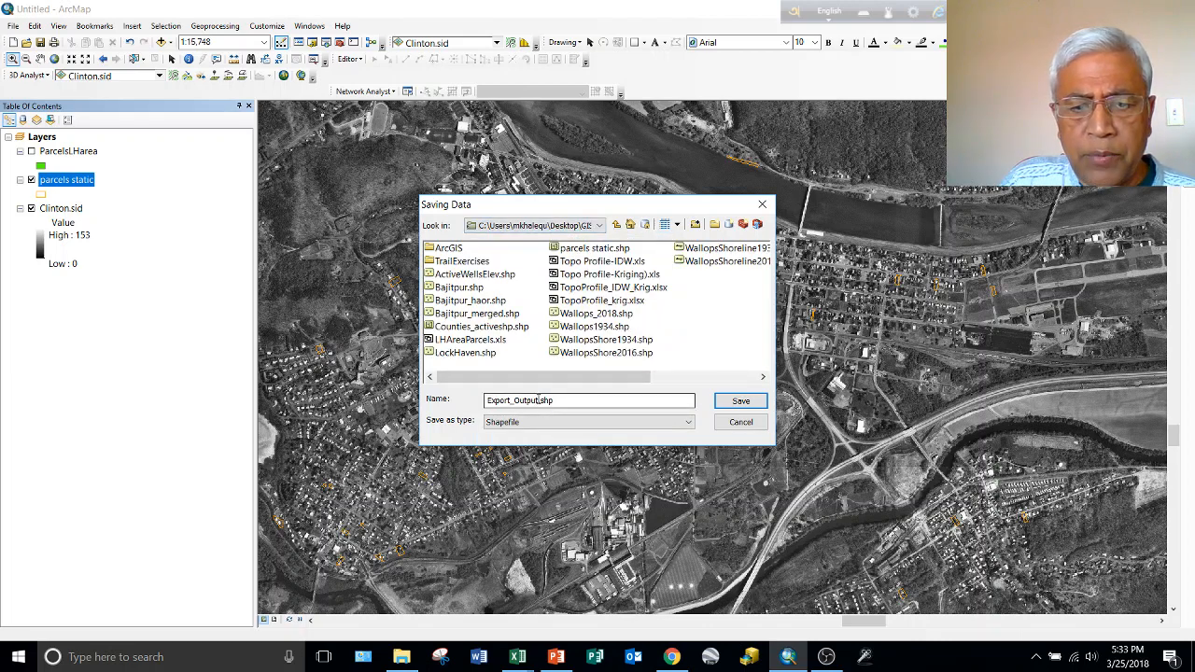
Name the output shapefile RandomLH128.shp, export the data, and add it to the map as a layer.
{"action": "left_click_drag", "start_coordinate": [539, 400], "coordinate": [463, 408]}
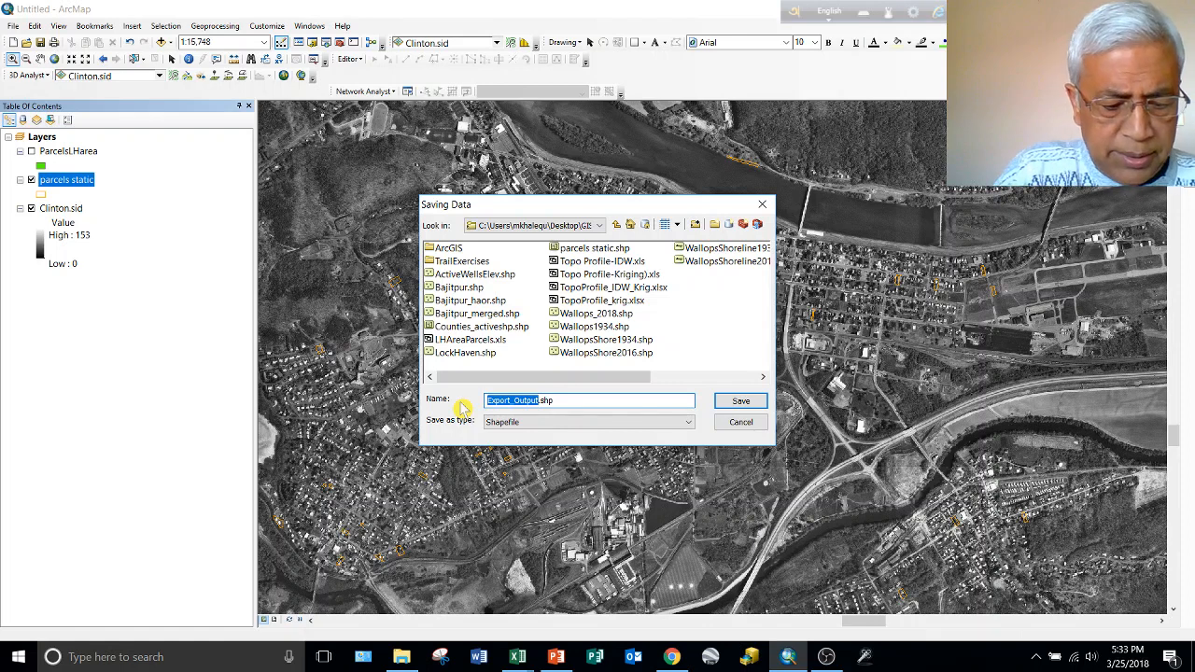
{"action": "type", "text": "Ra"}
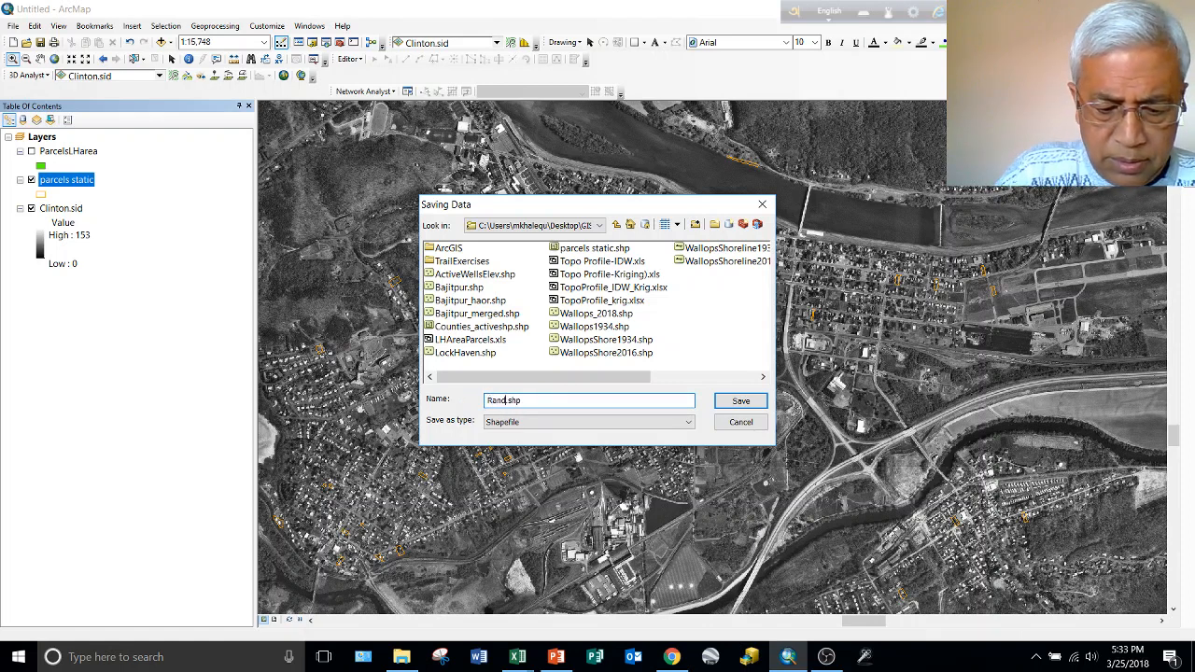
{"action": "type", "text": "ndomLH"}
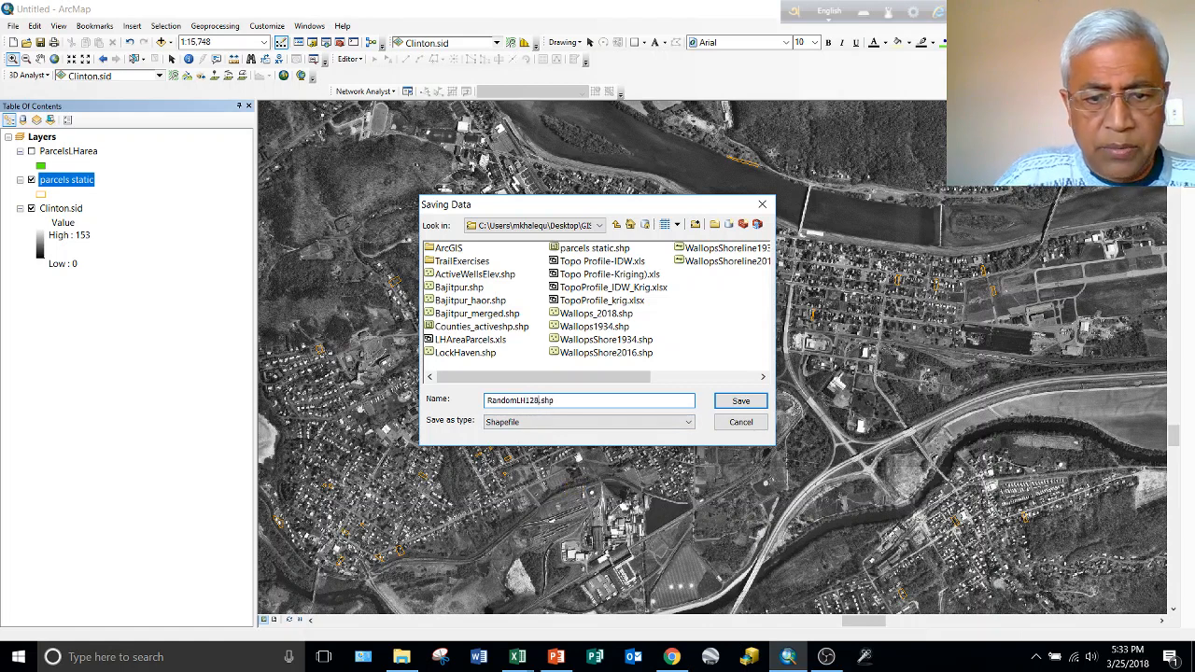
{"action": "type", "text": "128"}
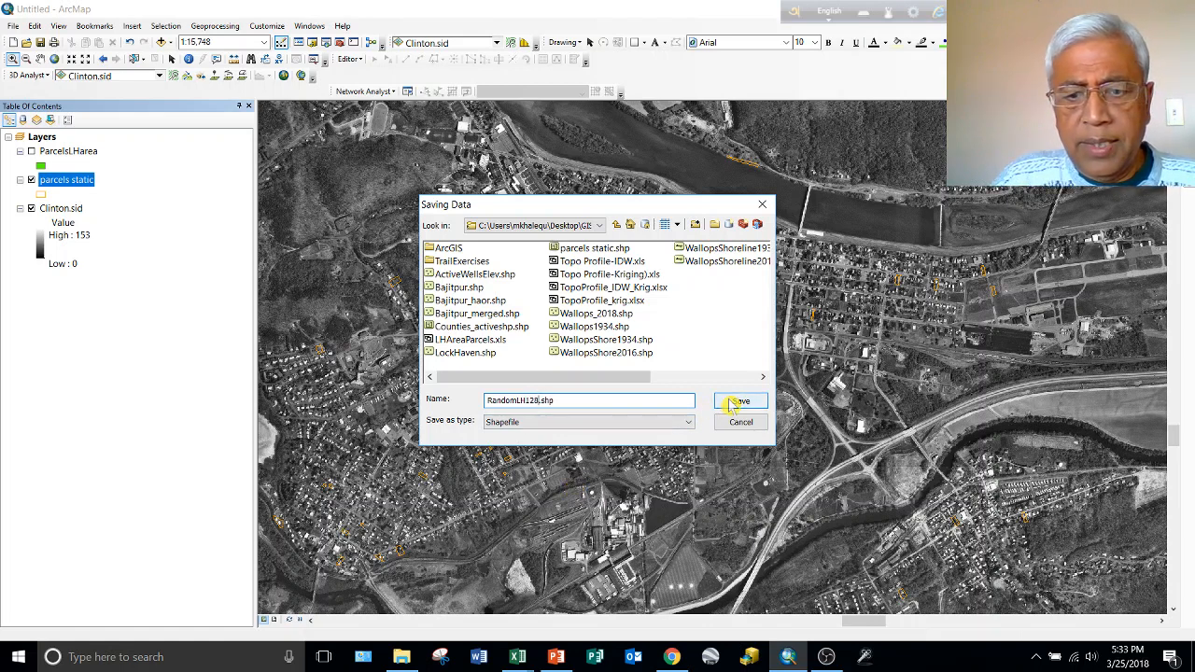
{"action": "left_click", "coordinate": [493, 421]}
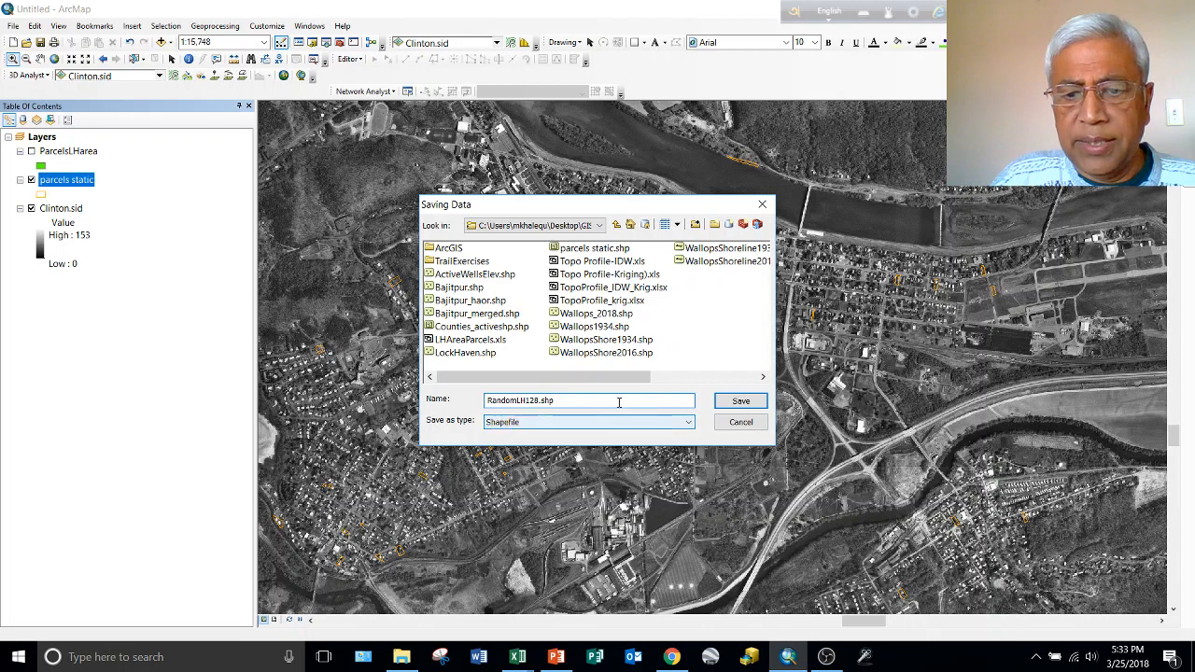
{"action": "left_click", "coordinate": [741, 402]}
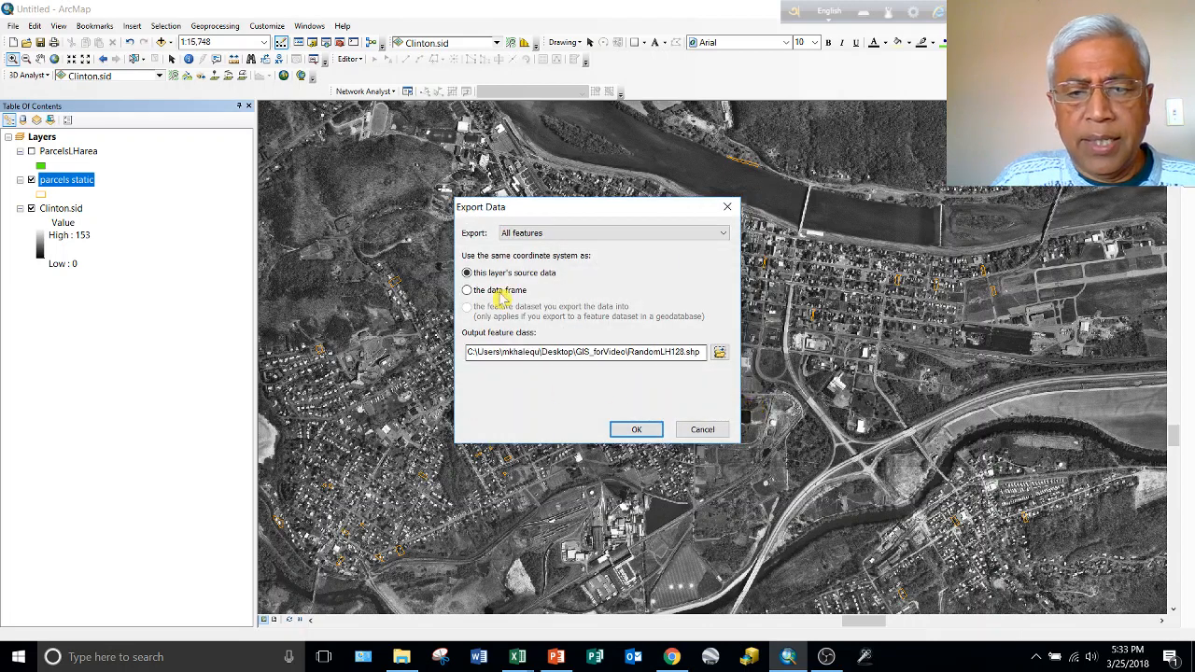
{"action": "left_click", "coordinate": [636, 430]}
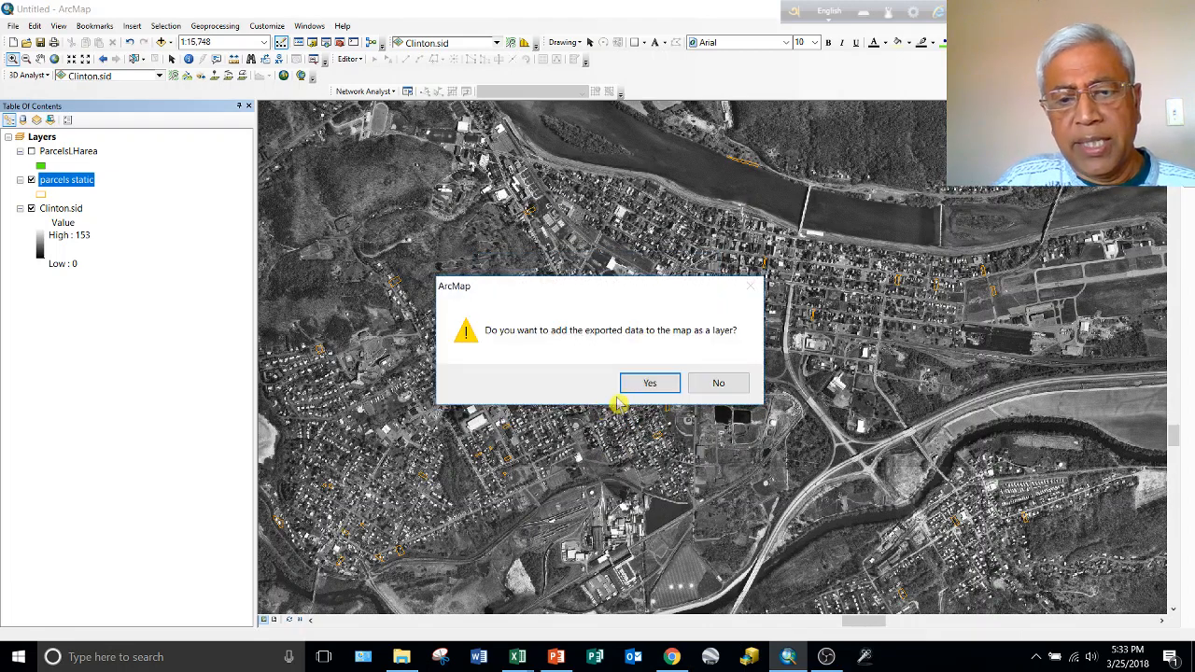
{"action": "left_click", "coordinate": [651, 386]}
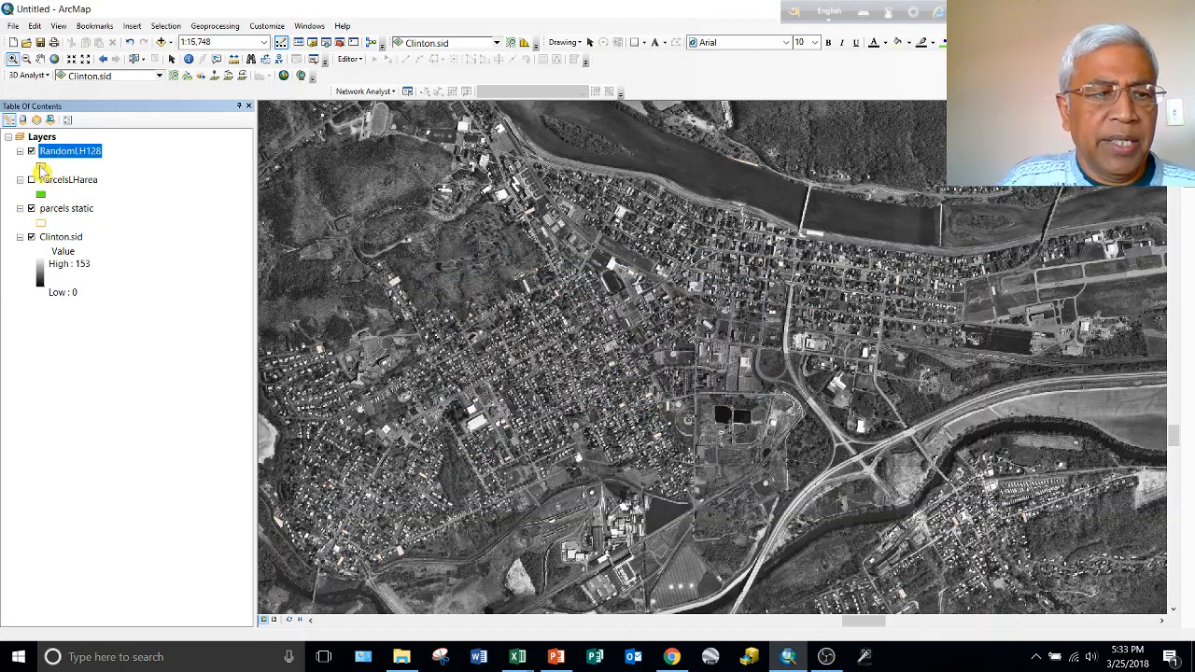
Set the fill color of the RandomLH128 layer's symbol to red.
{"action": "left_click", "coordinate": [40, 166]}
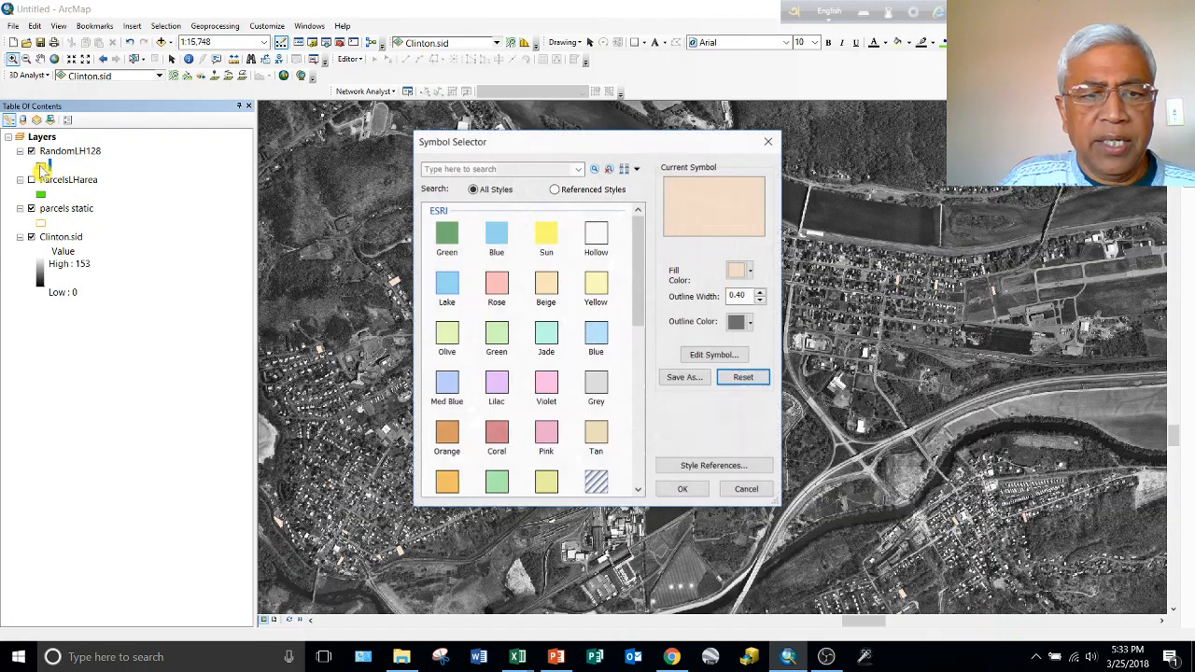
{"action": "left_click", "coordinate": [754, 277]}
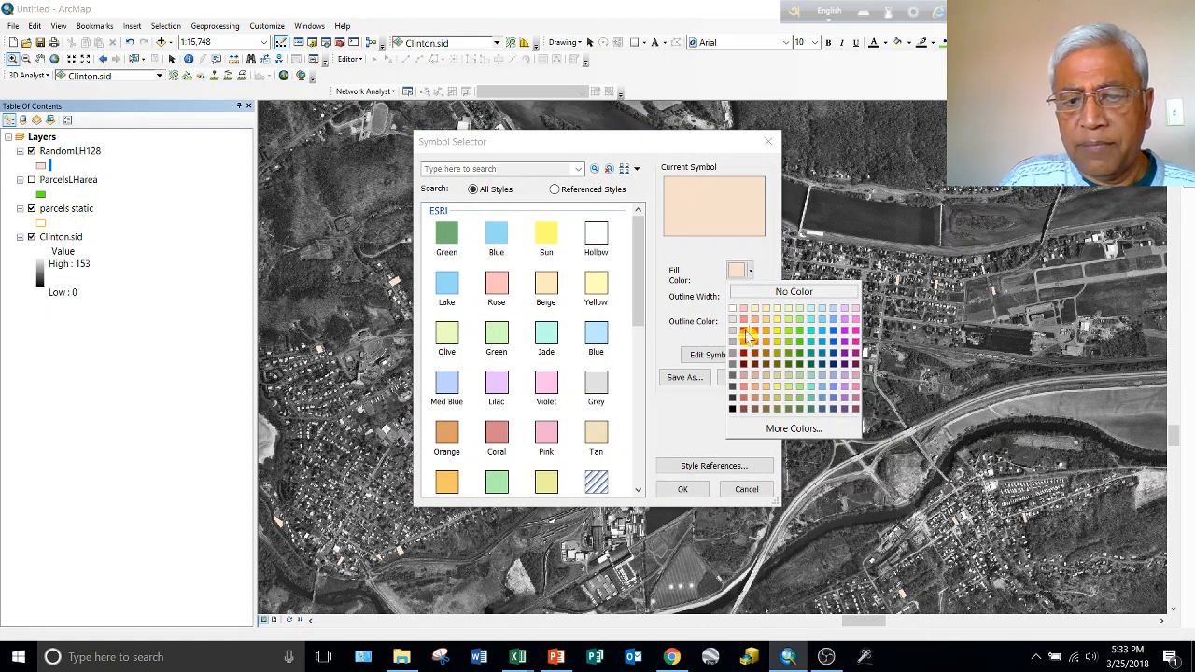
{"action": "left_click", "coordinate": [747, 338]}
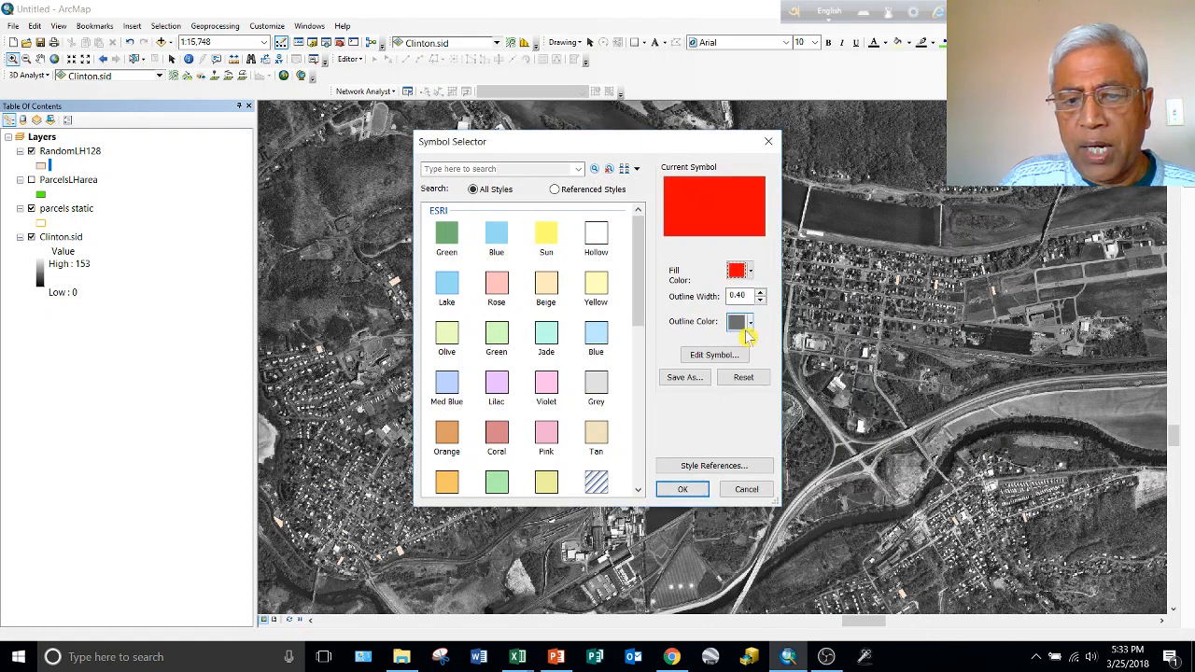
{"action": "left_click", "coordinate": [683, 492]}
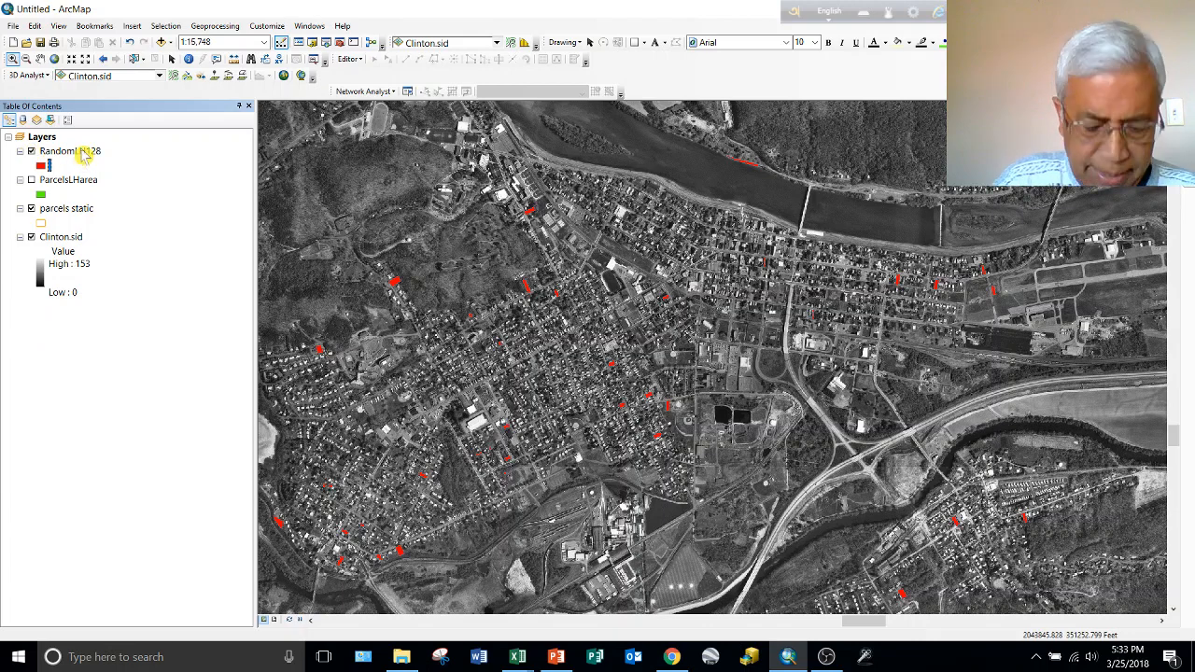
Examine how the RandomLH128 sample parcels are distributed across the county's full extent and its southeastern part, then go to a saved bookmark.
{"action": "right_click", "coordinate": [83, 155]}
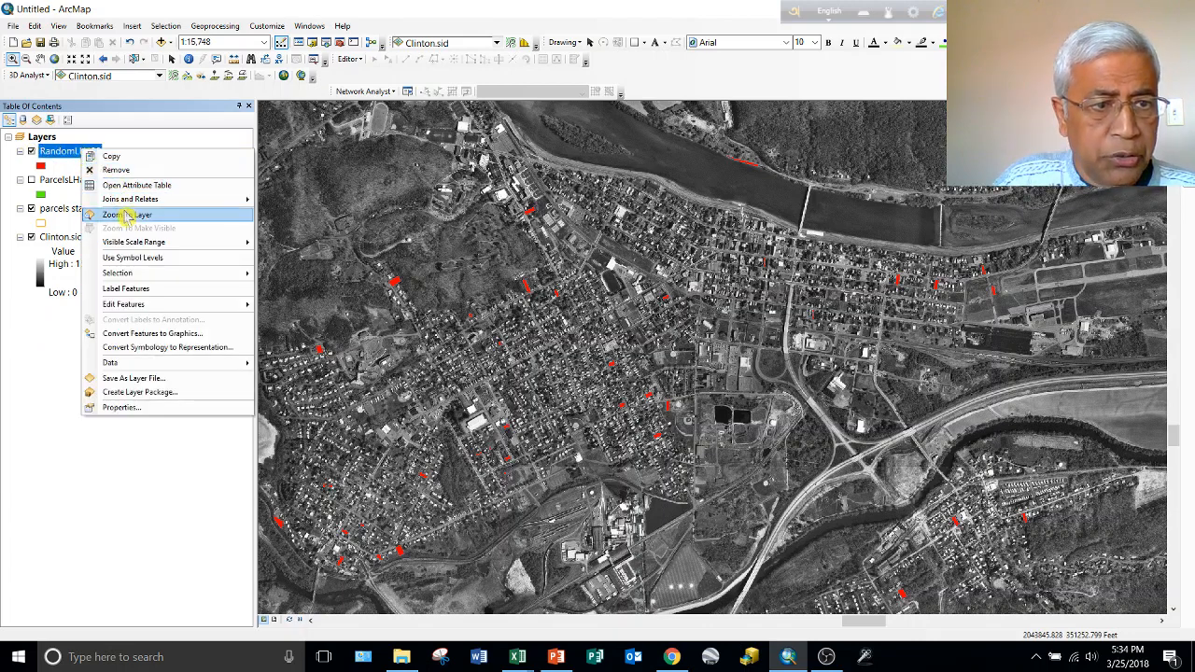
{"action": "left_click", "coordinate": [127, 215]}
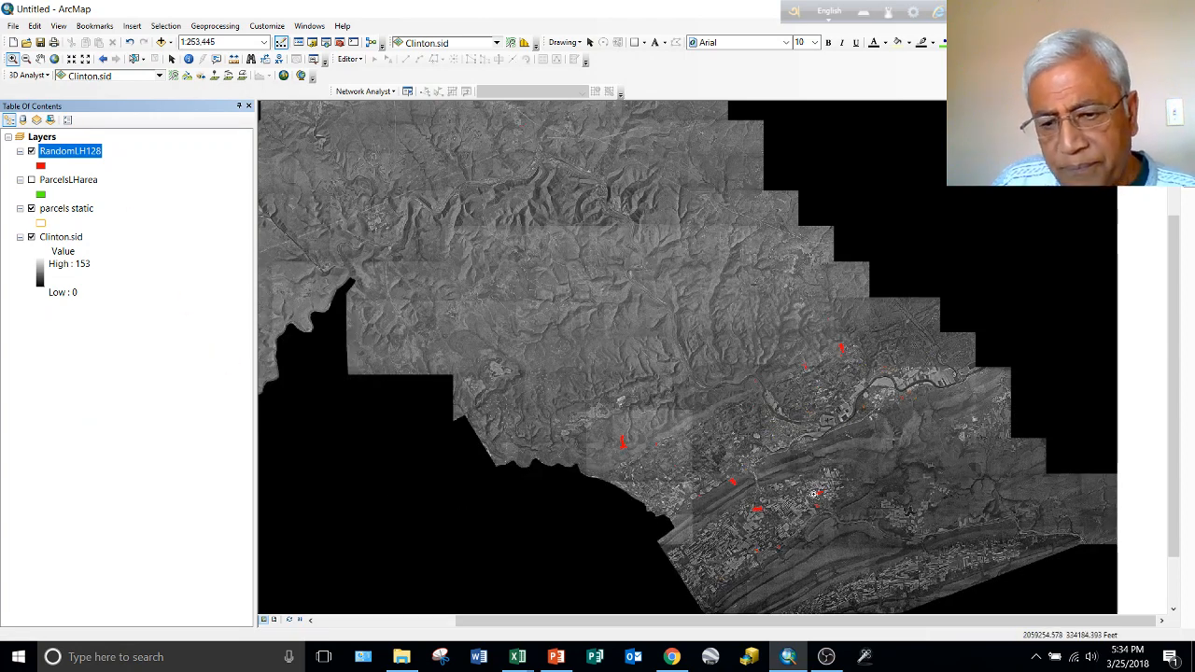
{"action": "left_click_drag", "start_coordinate": [616, 432], "coordinate": [742, 470]}
{"action": "left_click", "coordinate": [54, 59]}
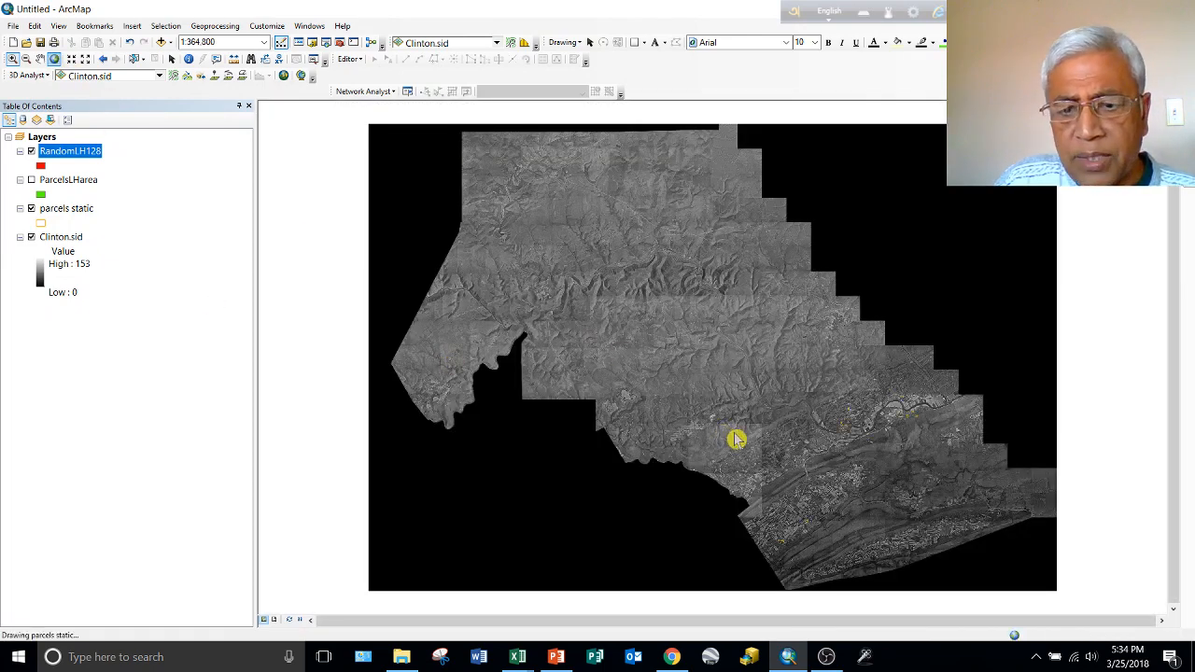
{"action": "left_click", "coordinate": [14, 61]}
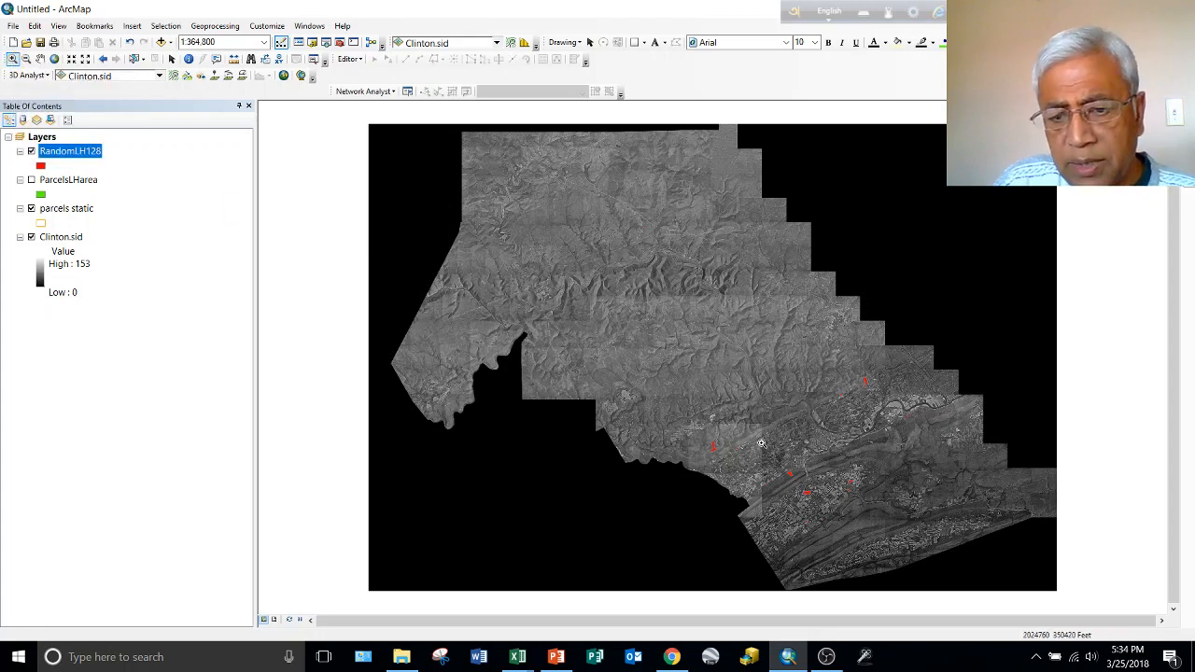
{"action": "left_click_drag", "start_coordinate": [762, 413], "coordinate": [864, 507]}
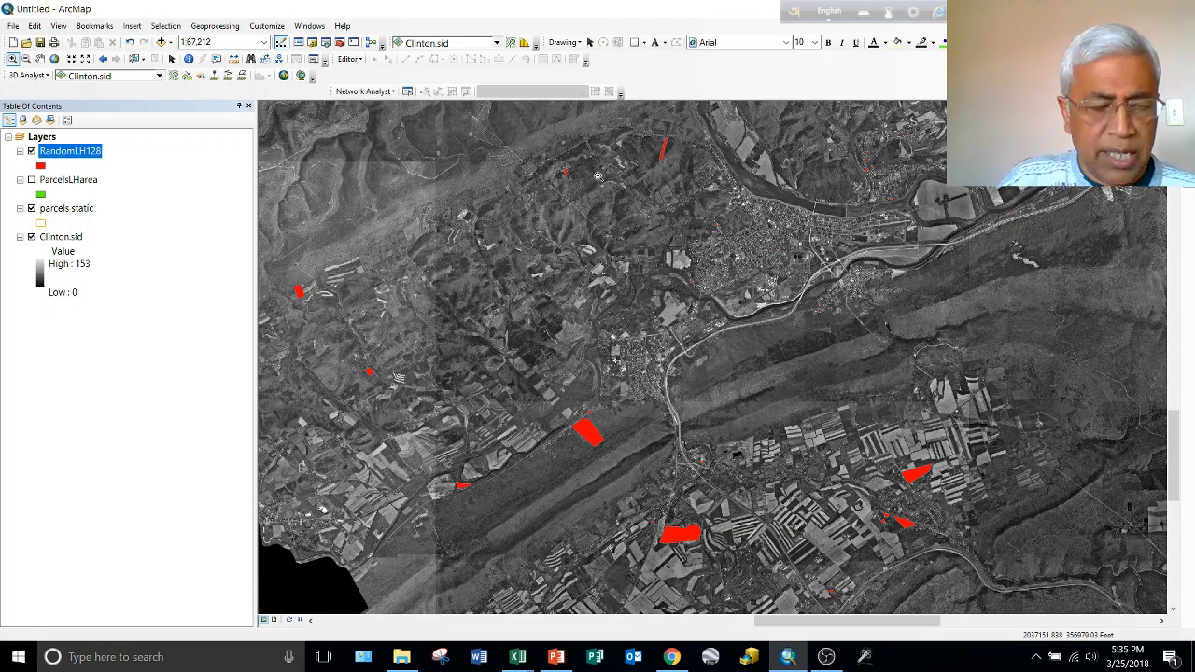
{"action": "left_click", "coordinate": [101, 26]}
{"action": "left_click", "coordinate": [129, 96]}
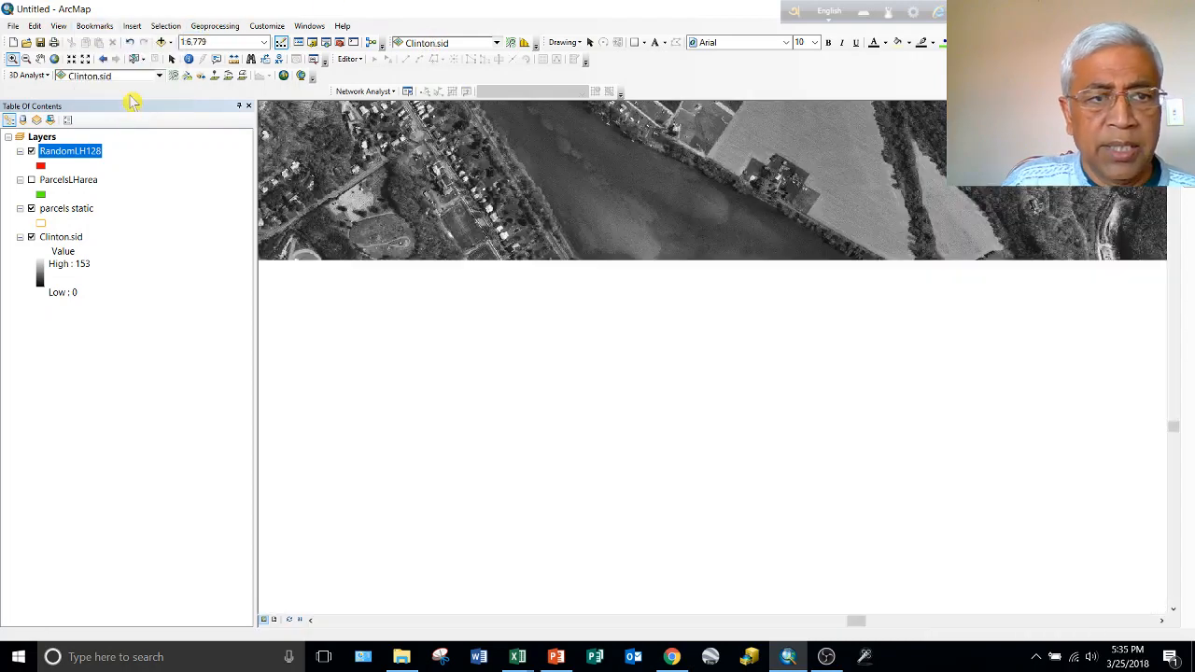